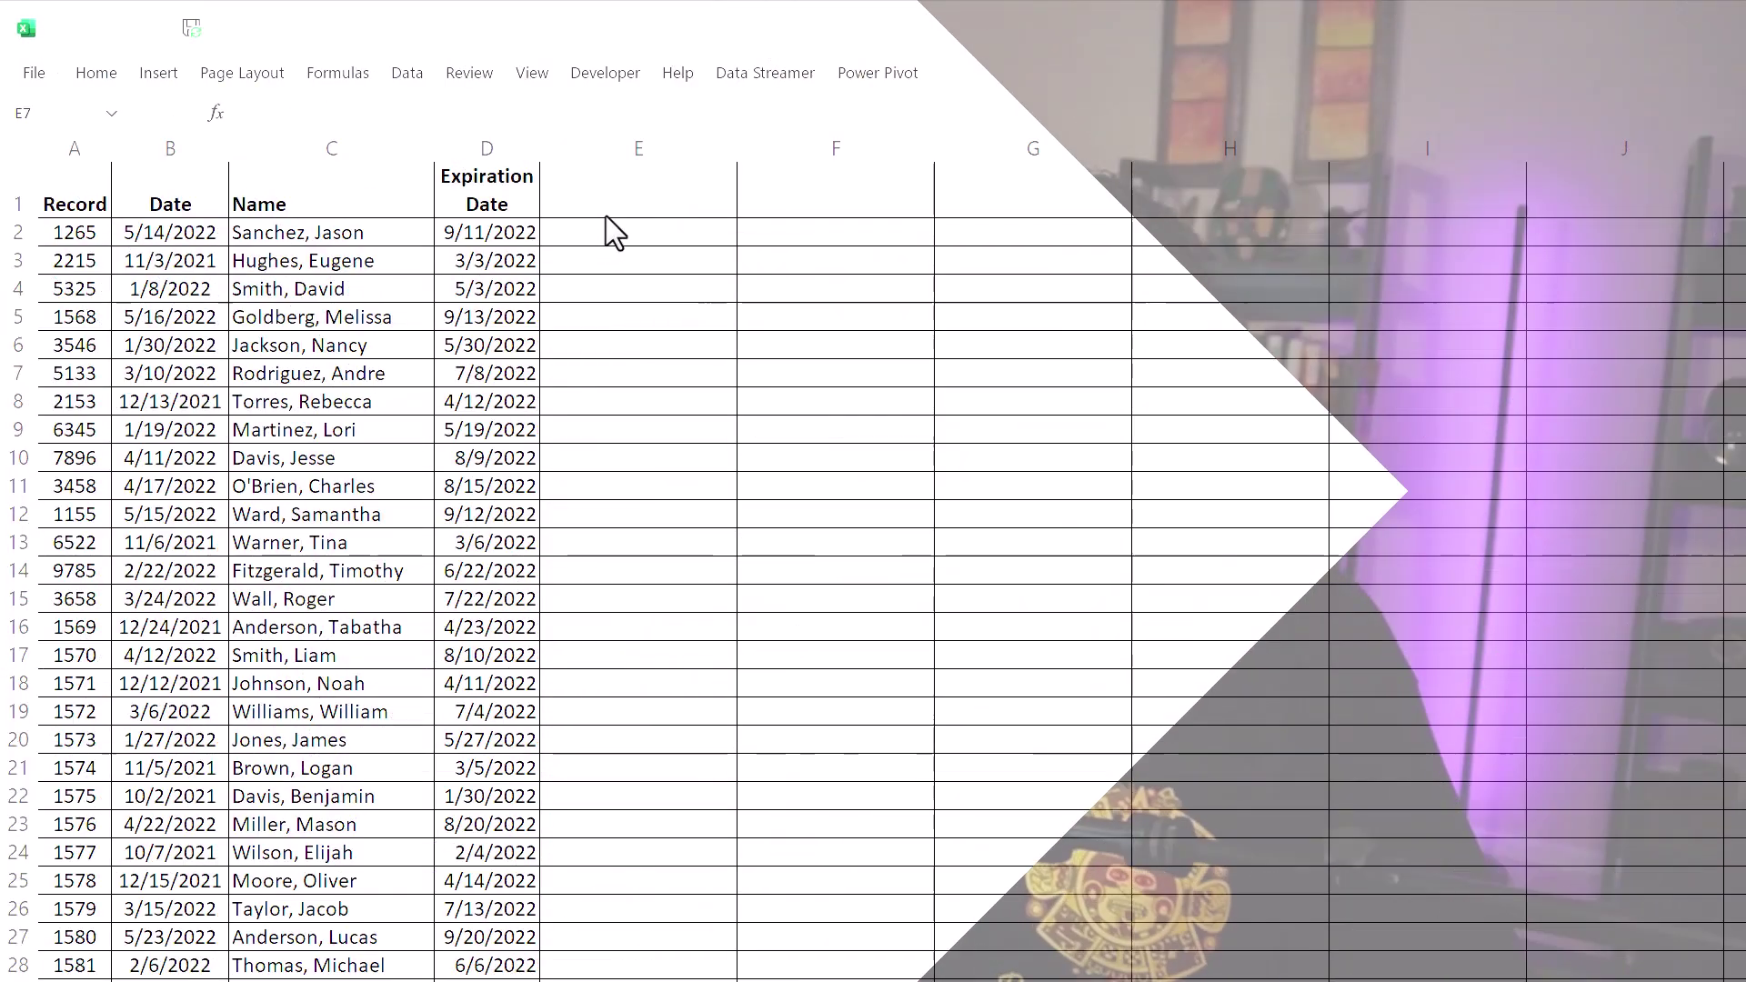
left_click(637, 207)
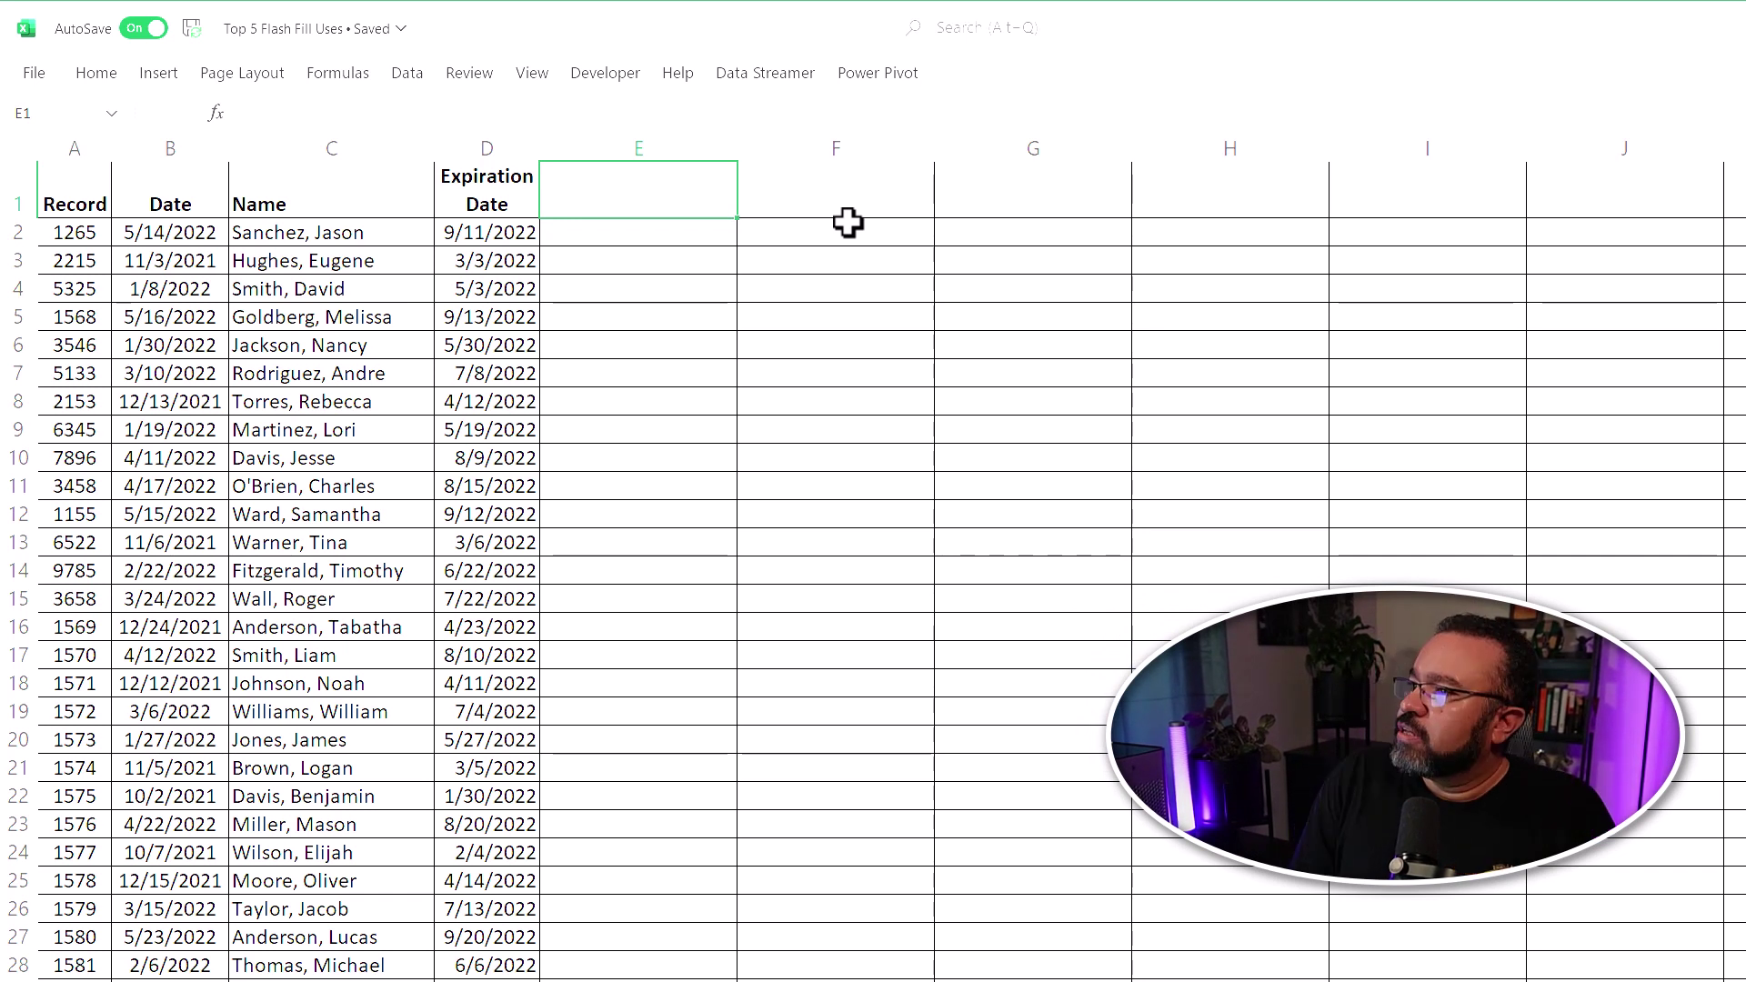
type("Rec")
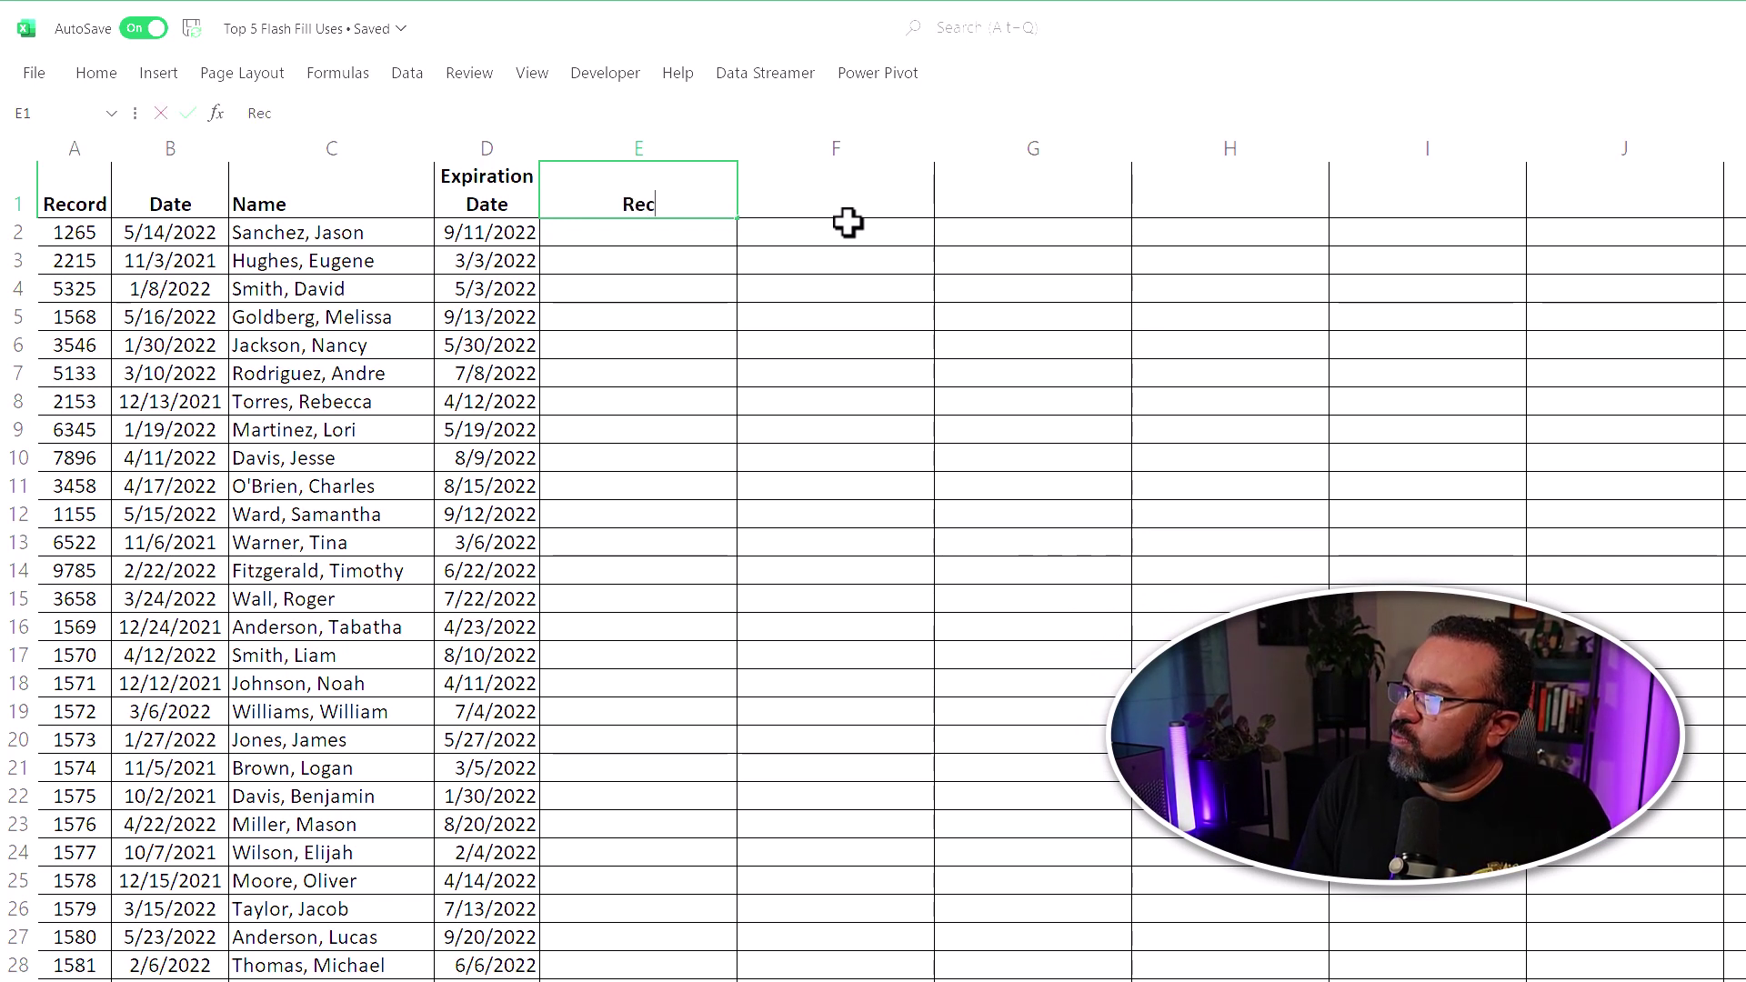
type("ord ")
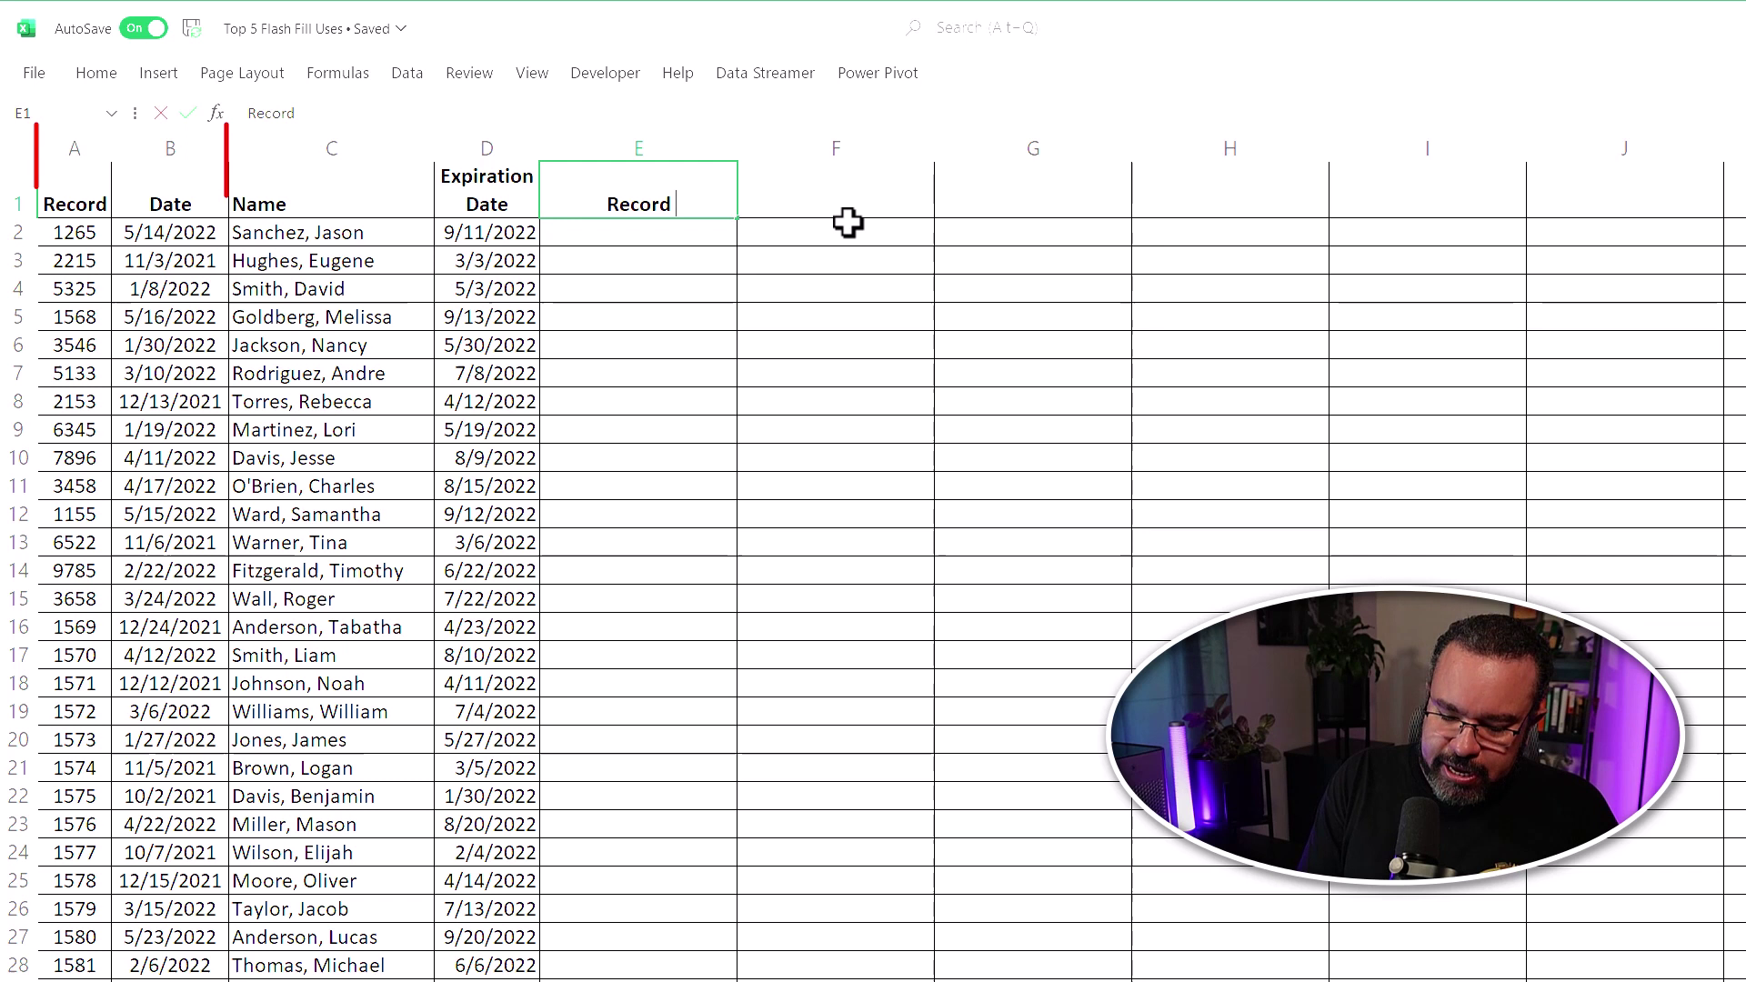
type("&")
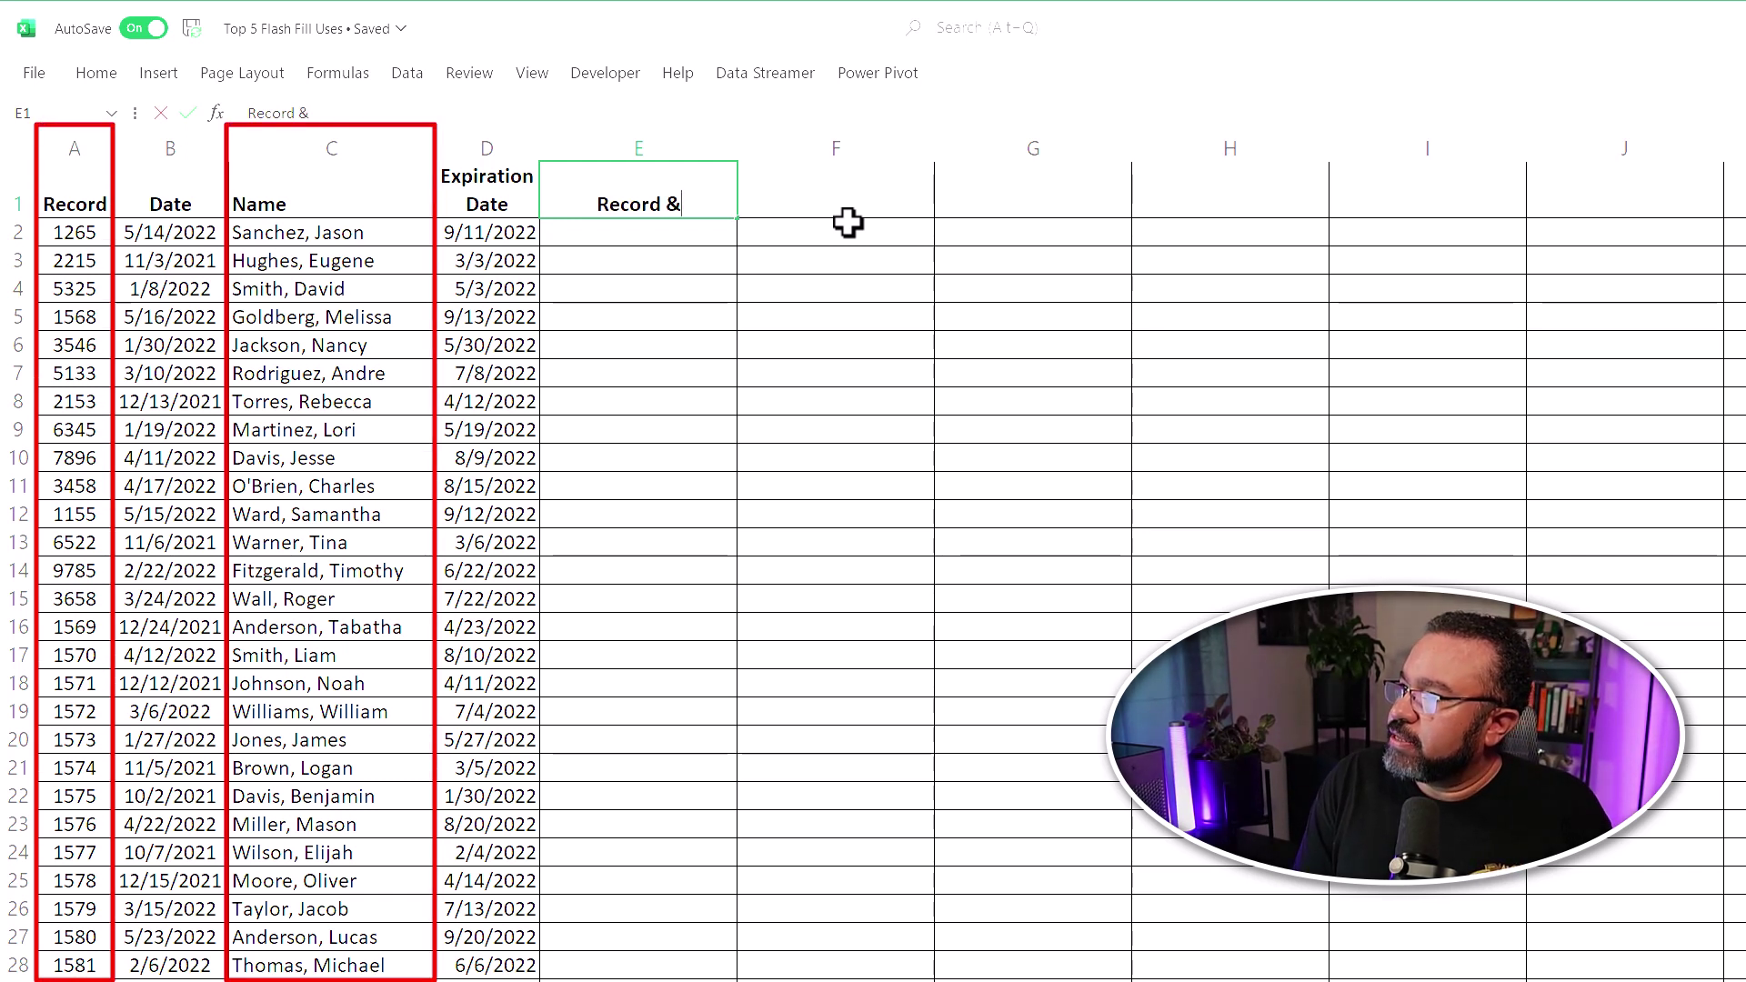
type(" Name")
key("Return")
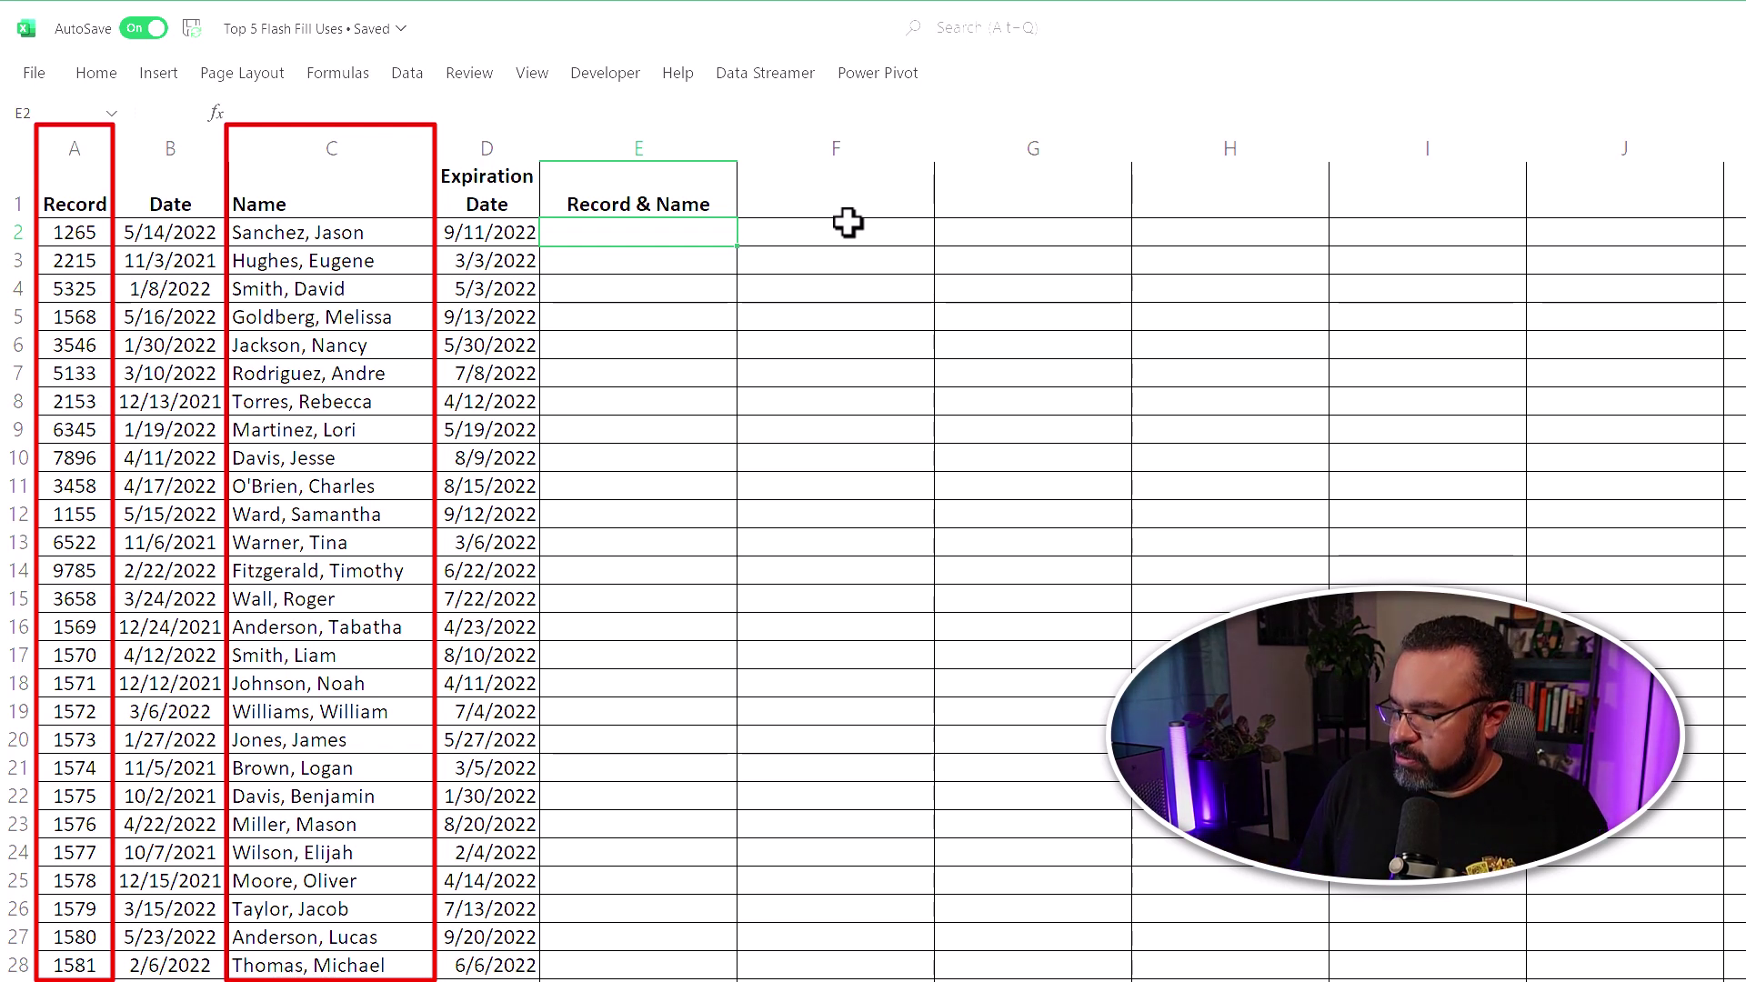
type("1265 S")
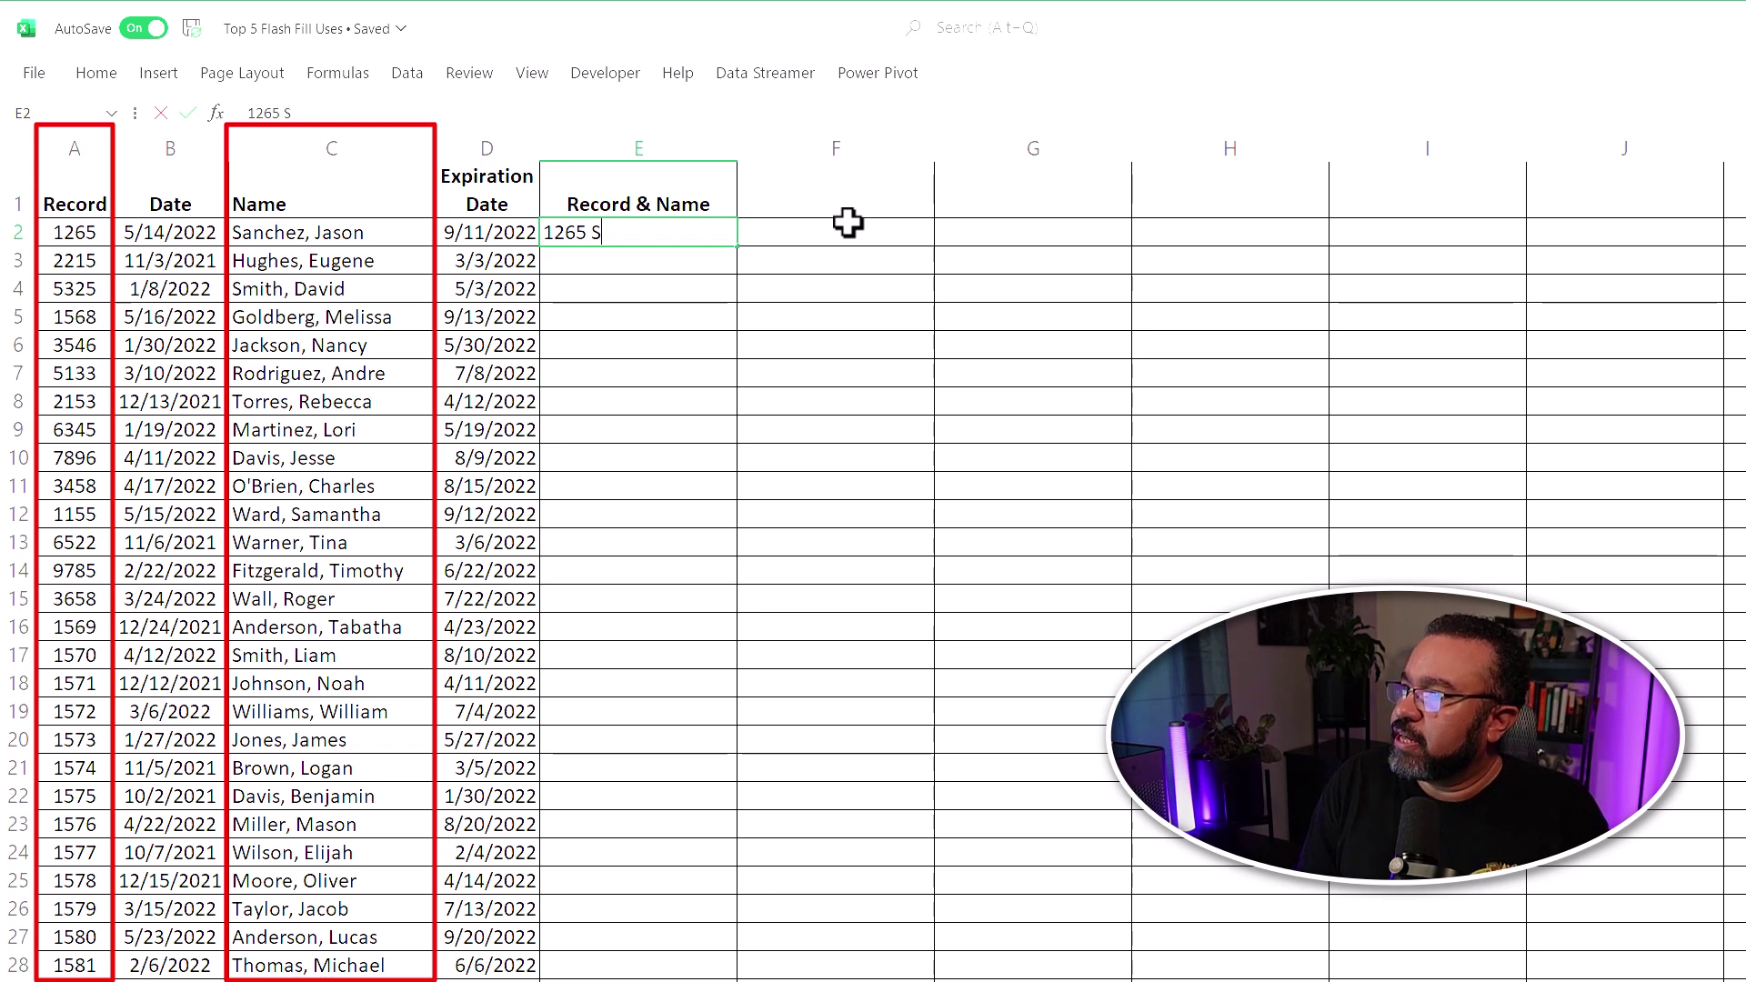
type("anchez, Jason")
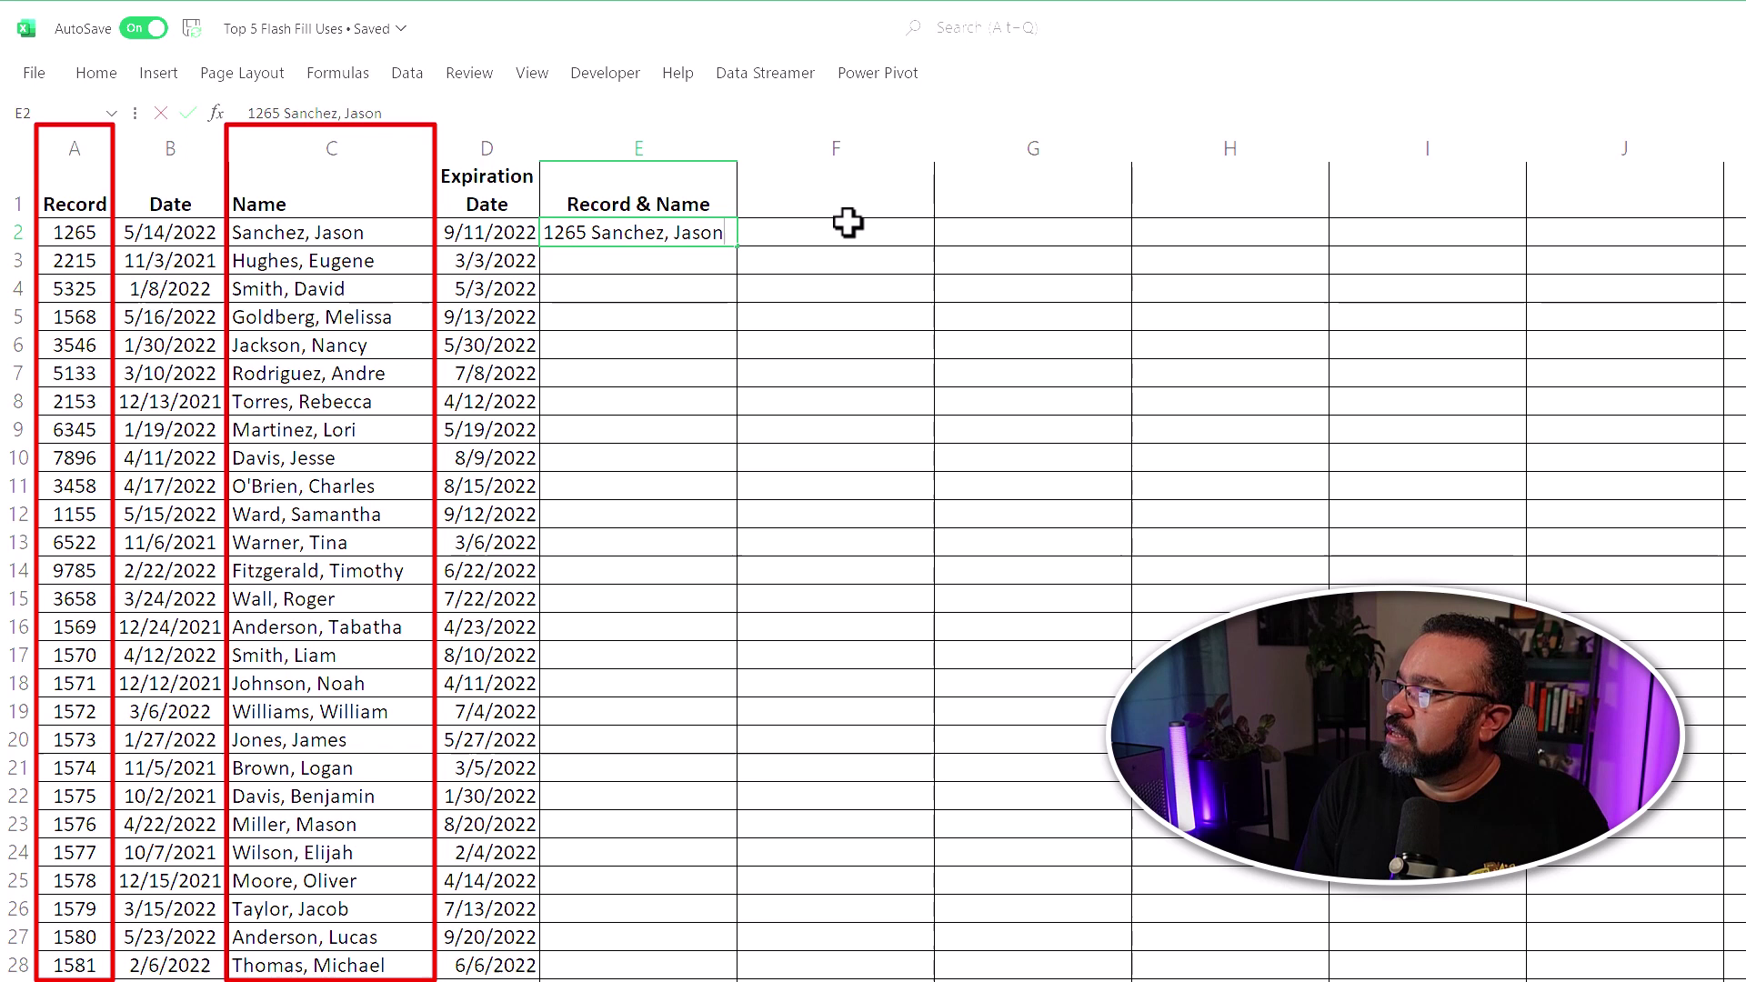
key("Return")
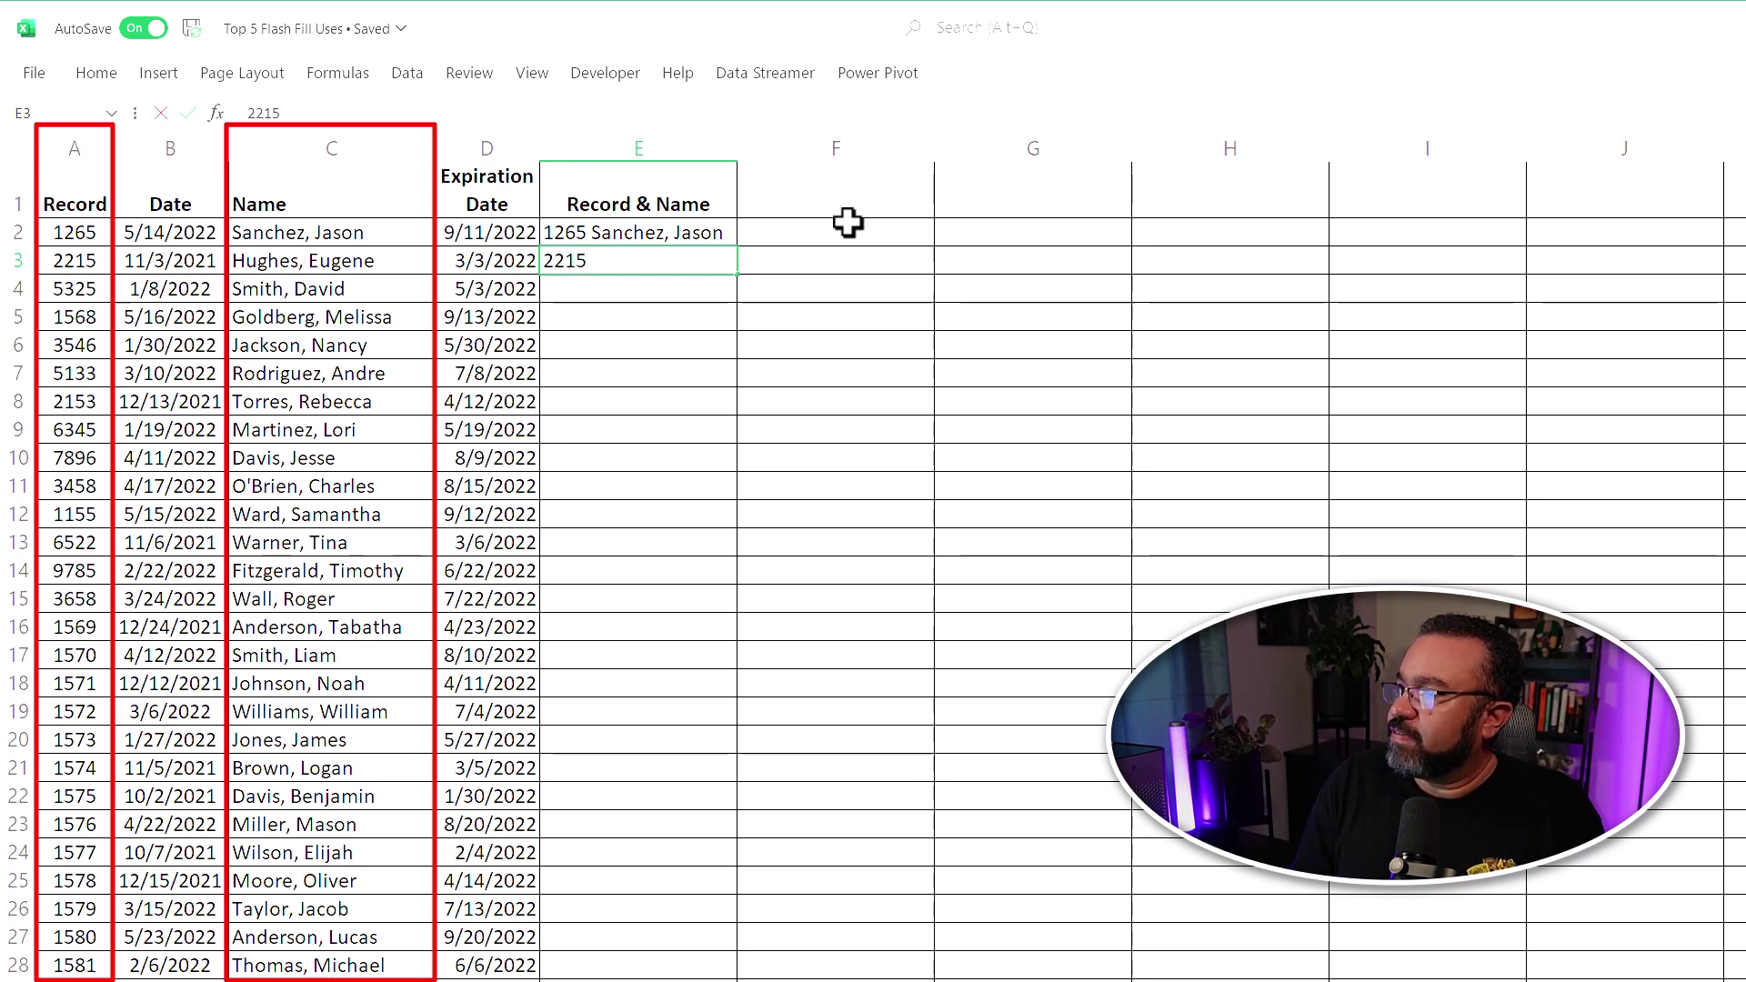
type("ghes")
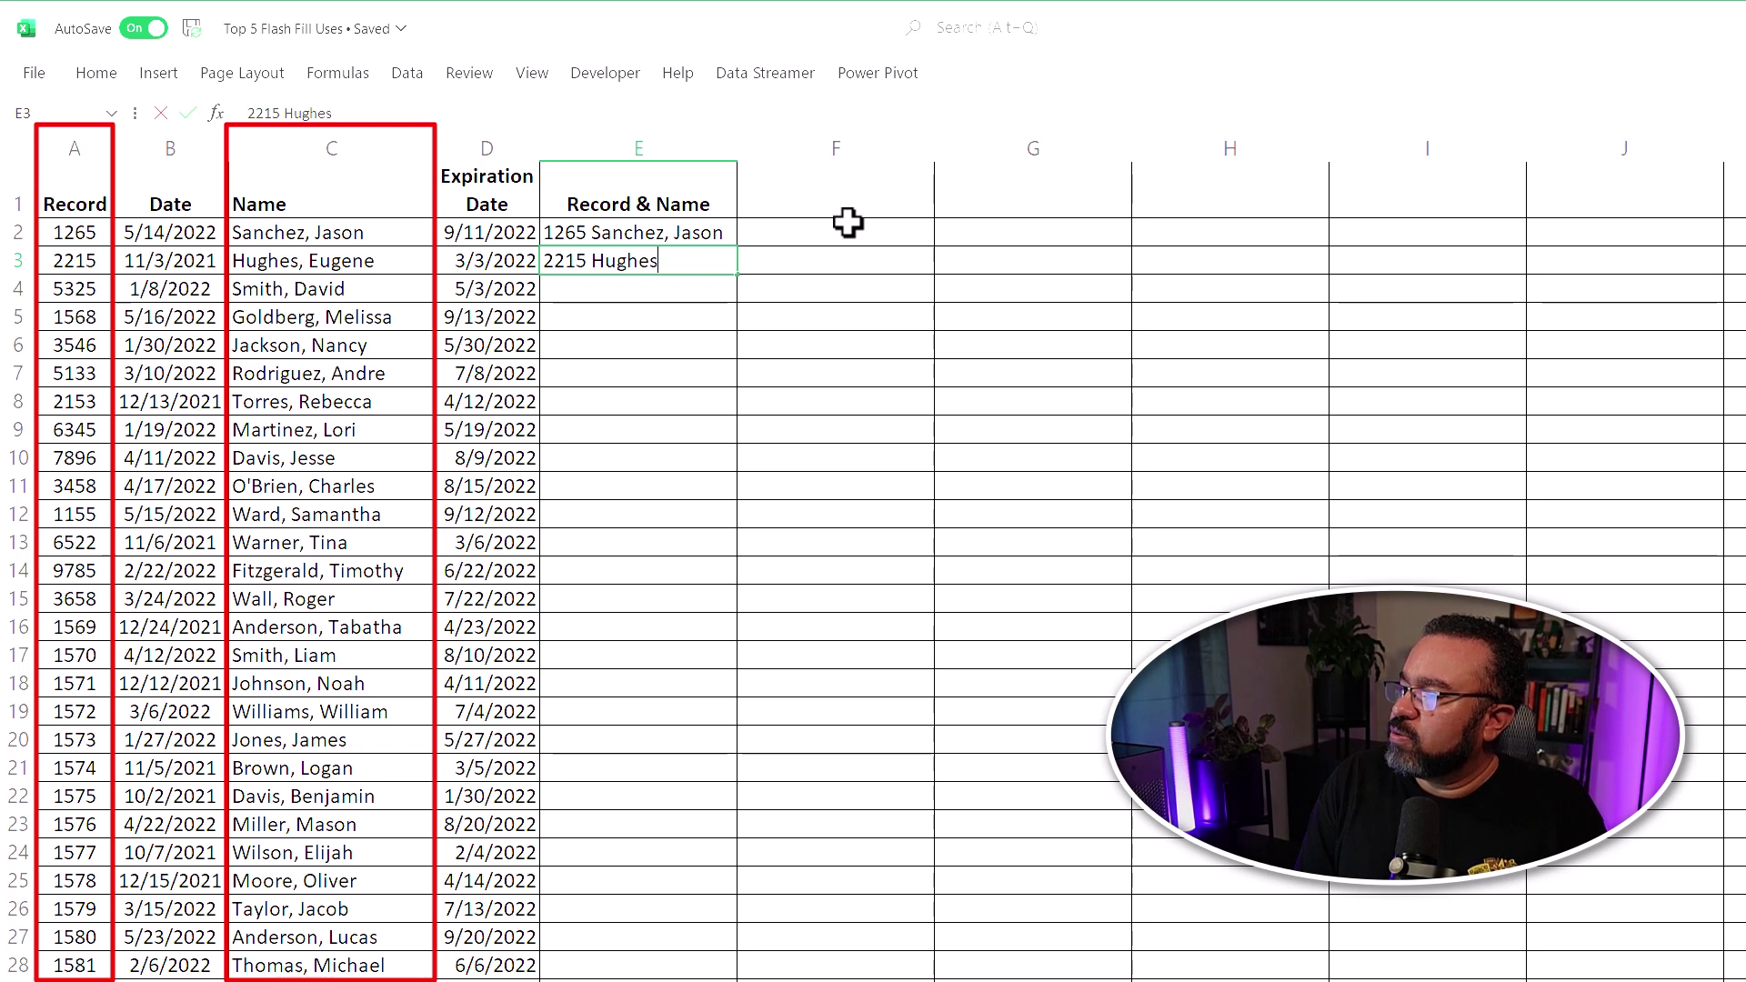
type(", Eugene")
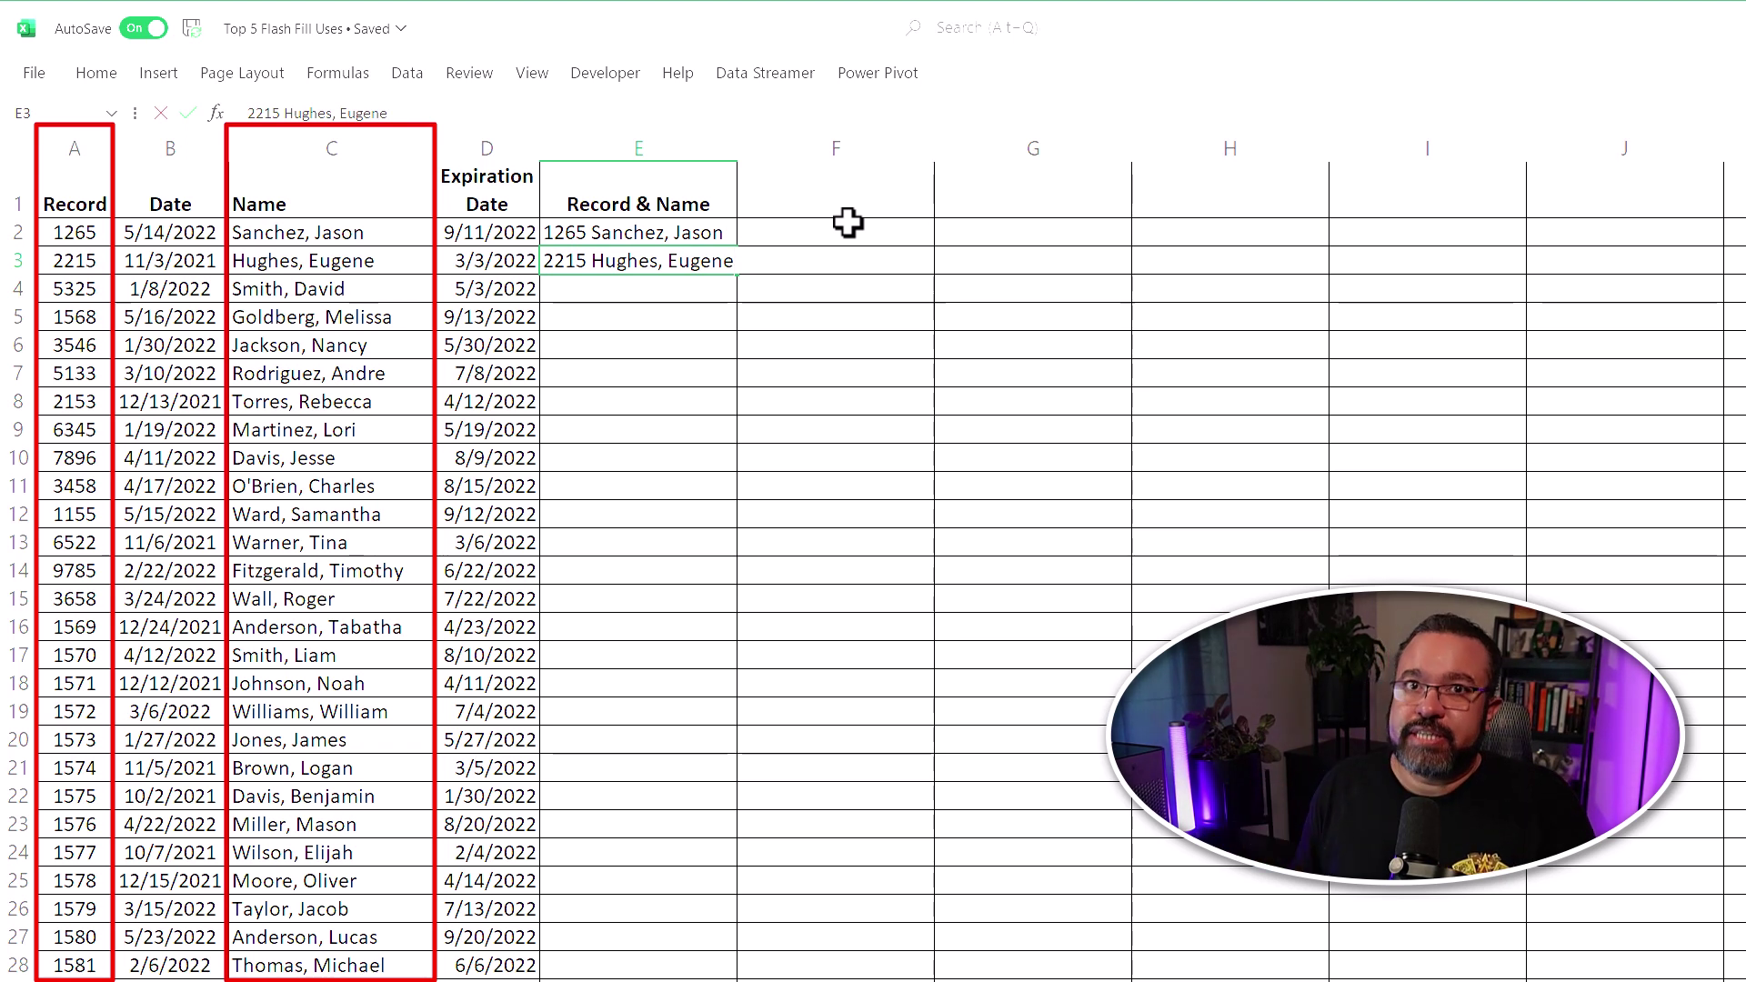
key("Return")
type("5")
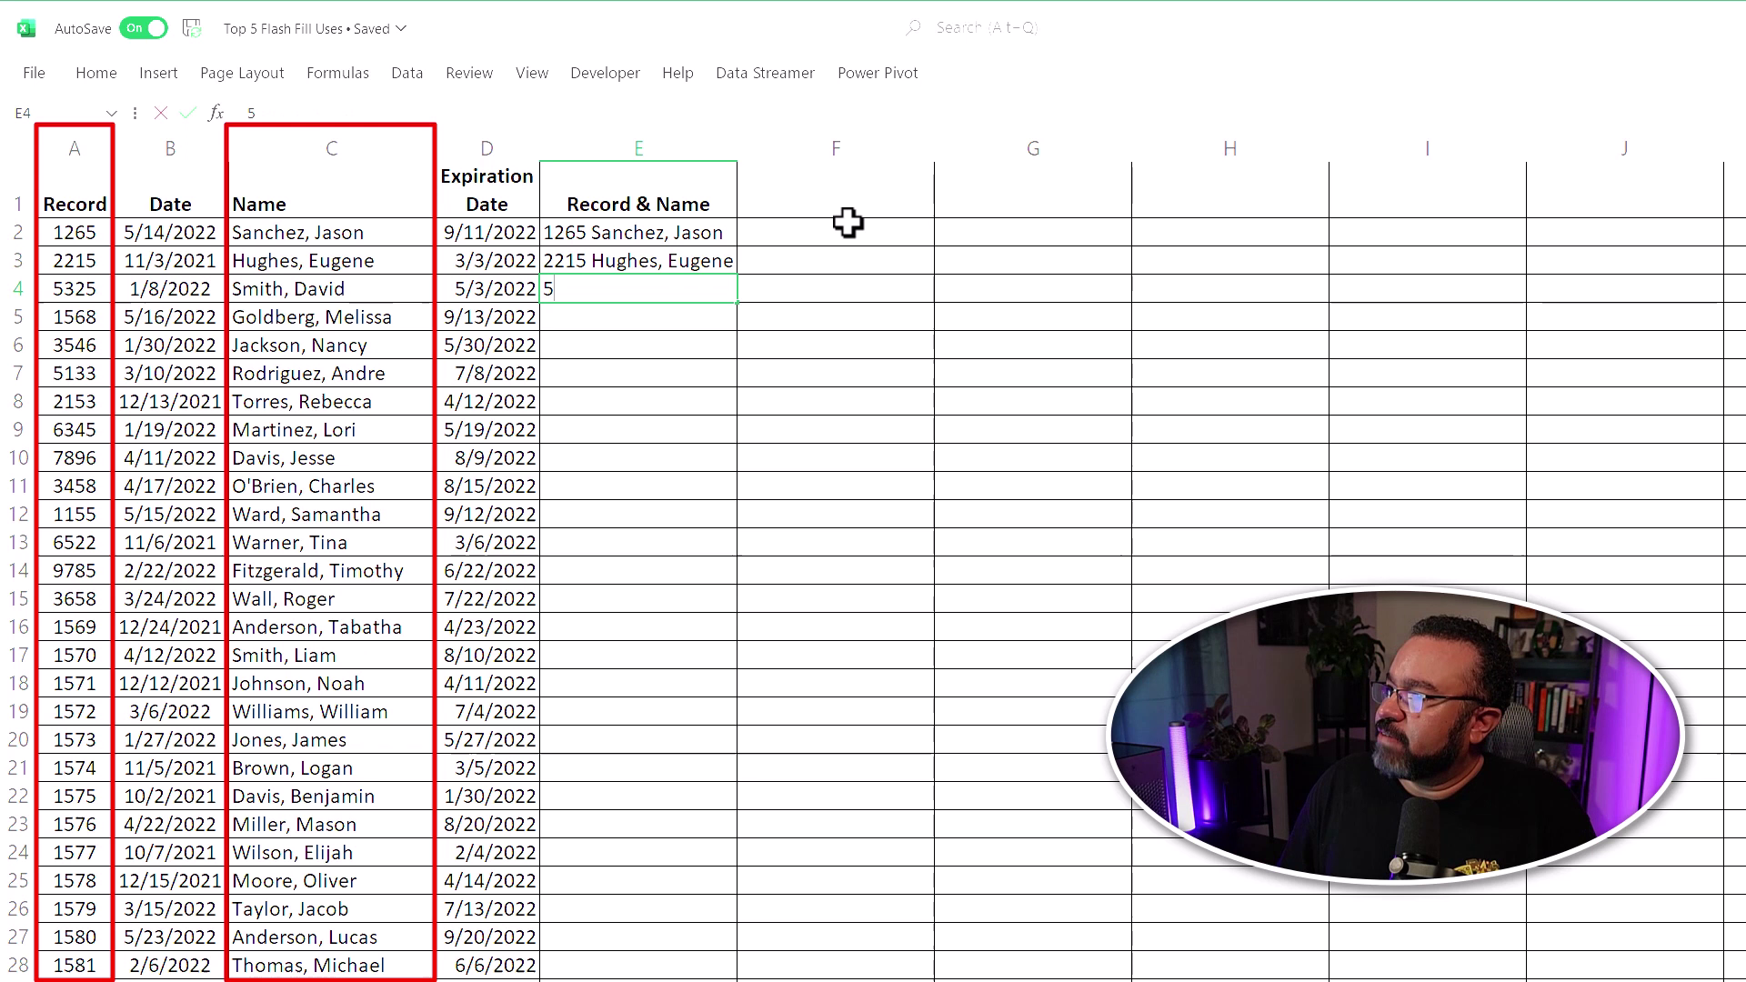
type("325 Smith")
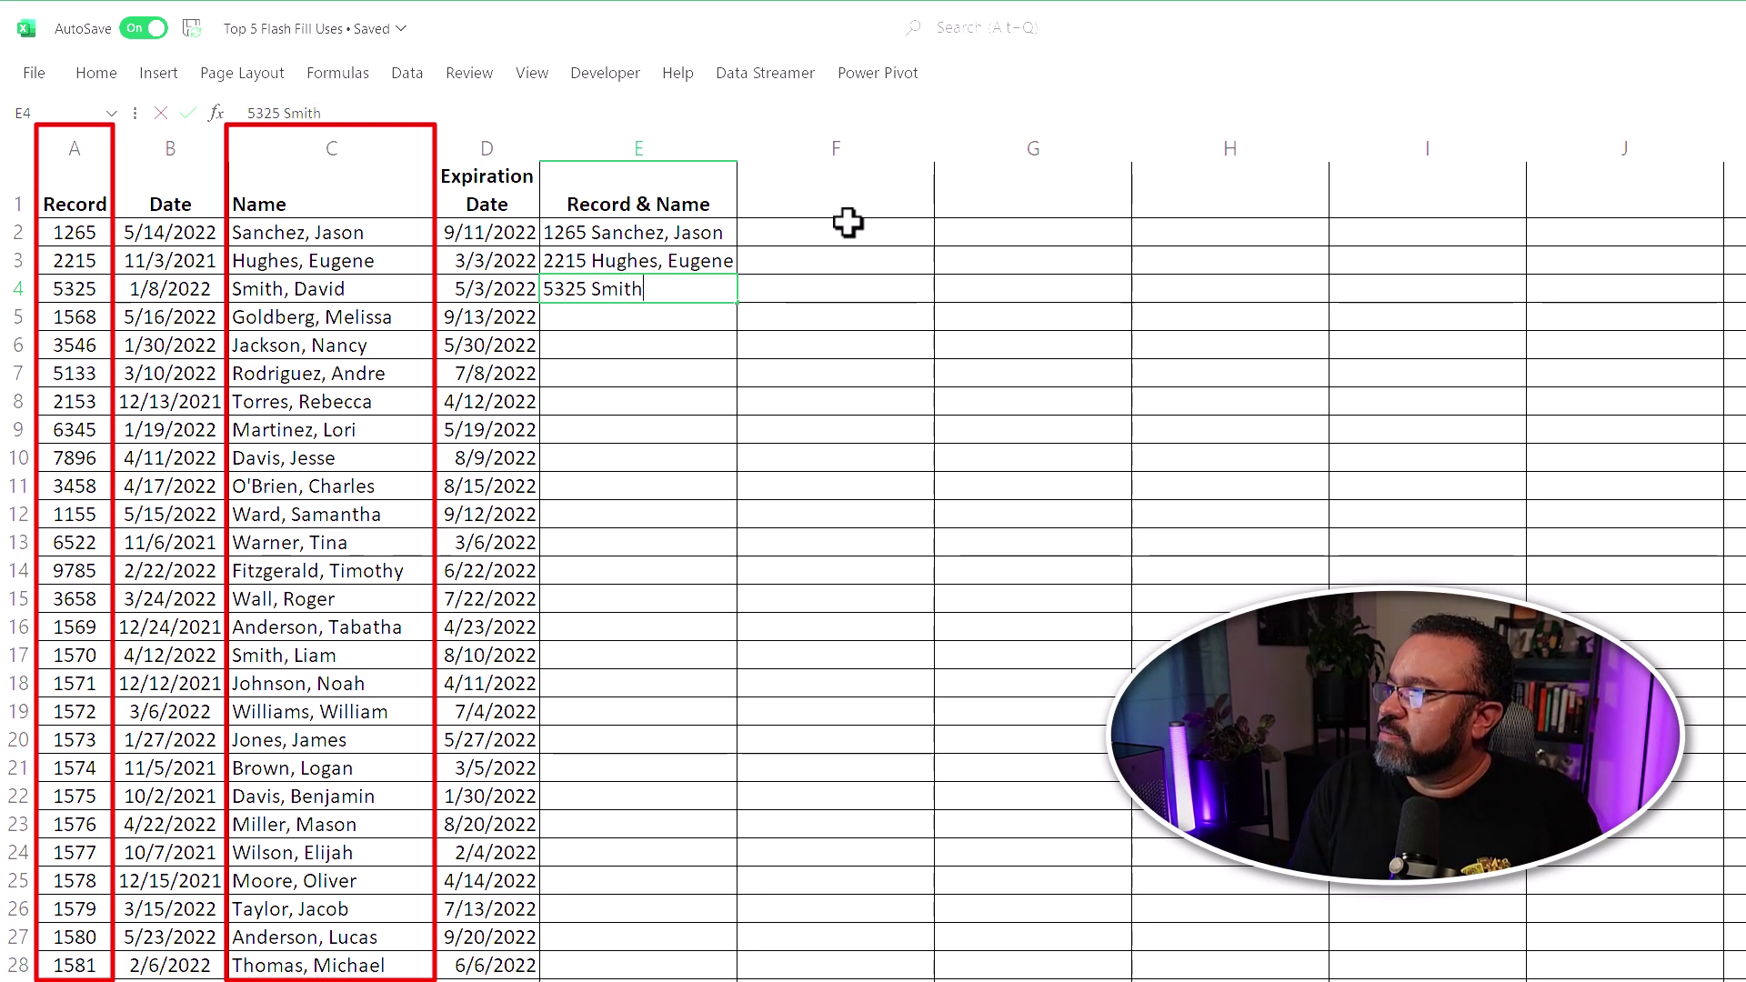
type(", David")
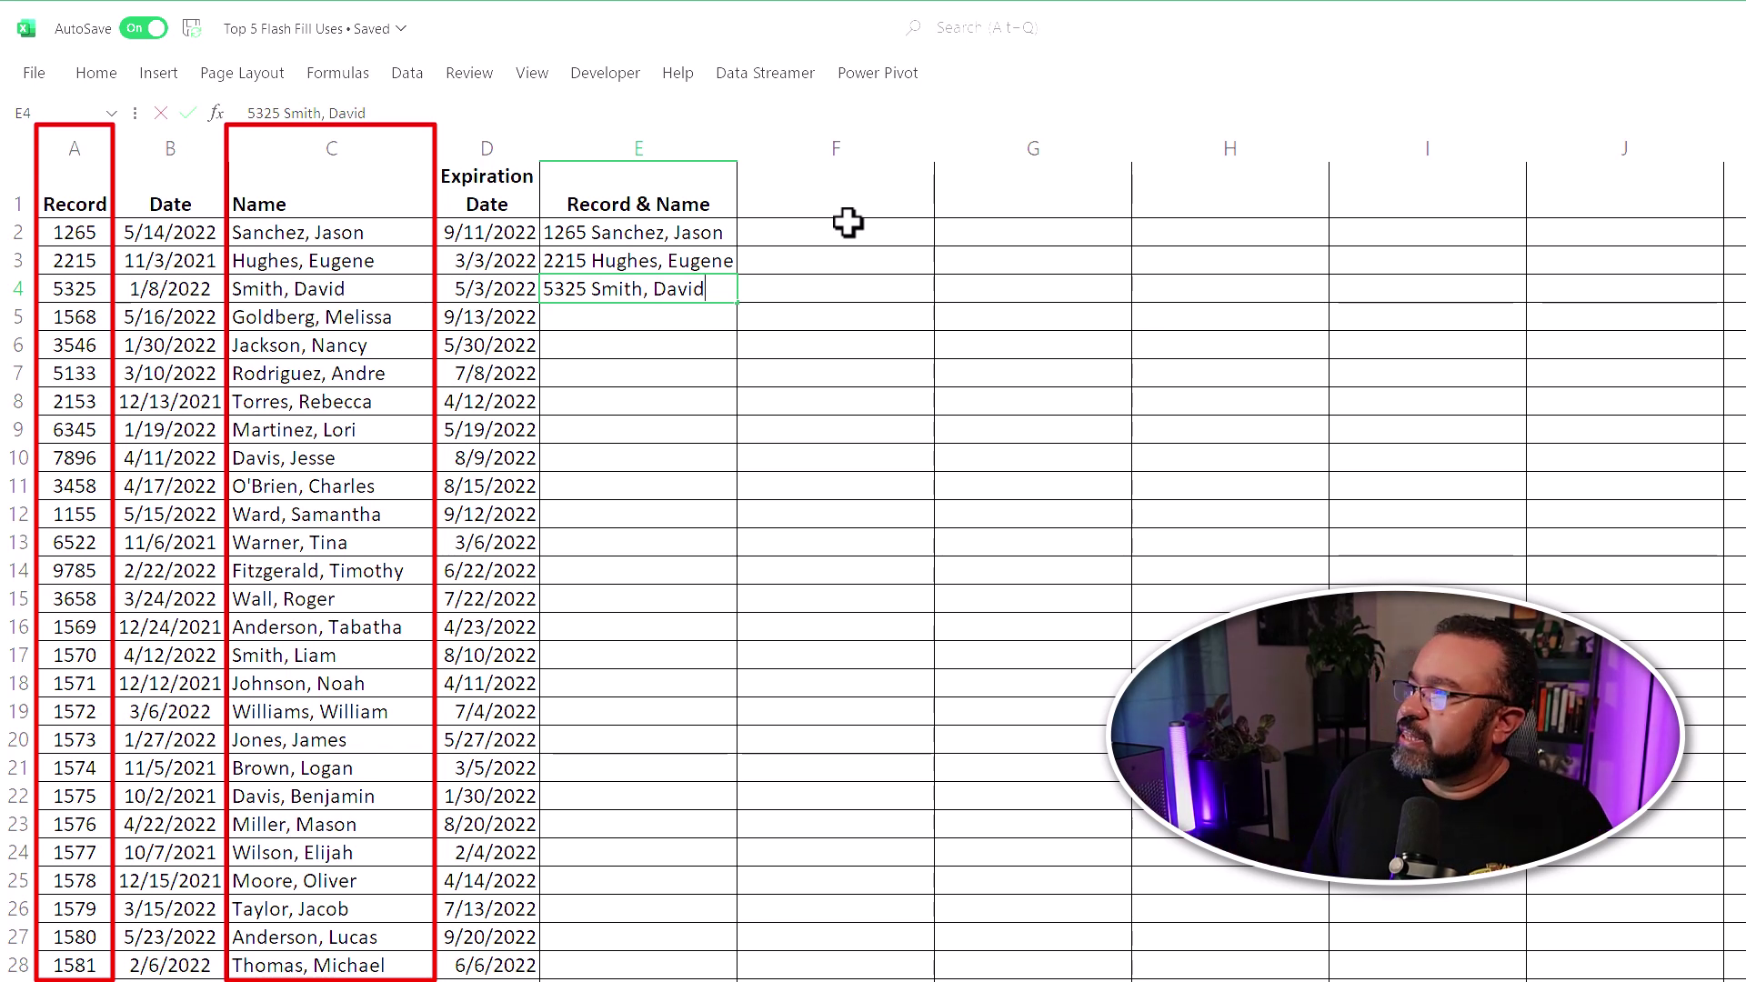
key("Return")
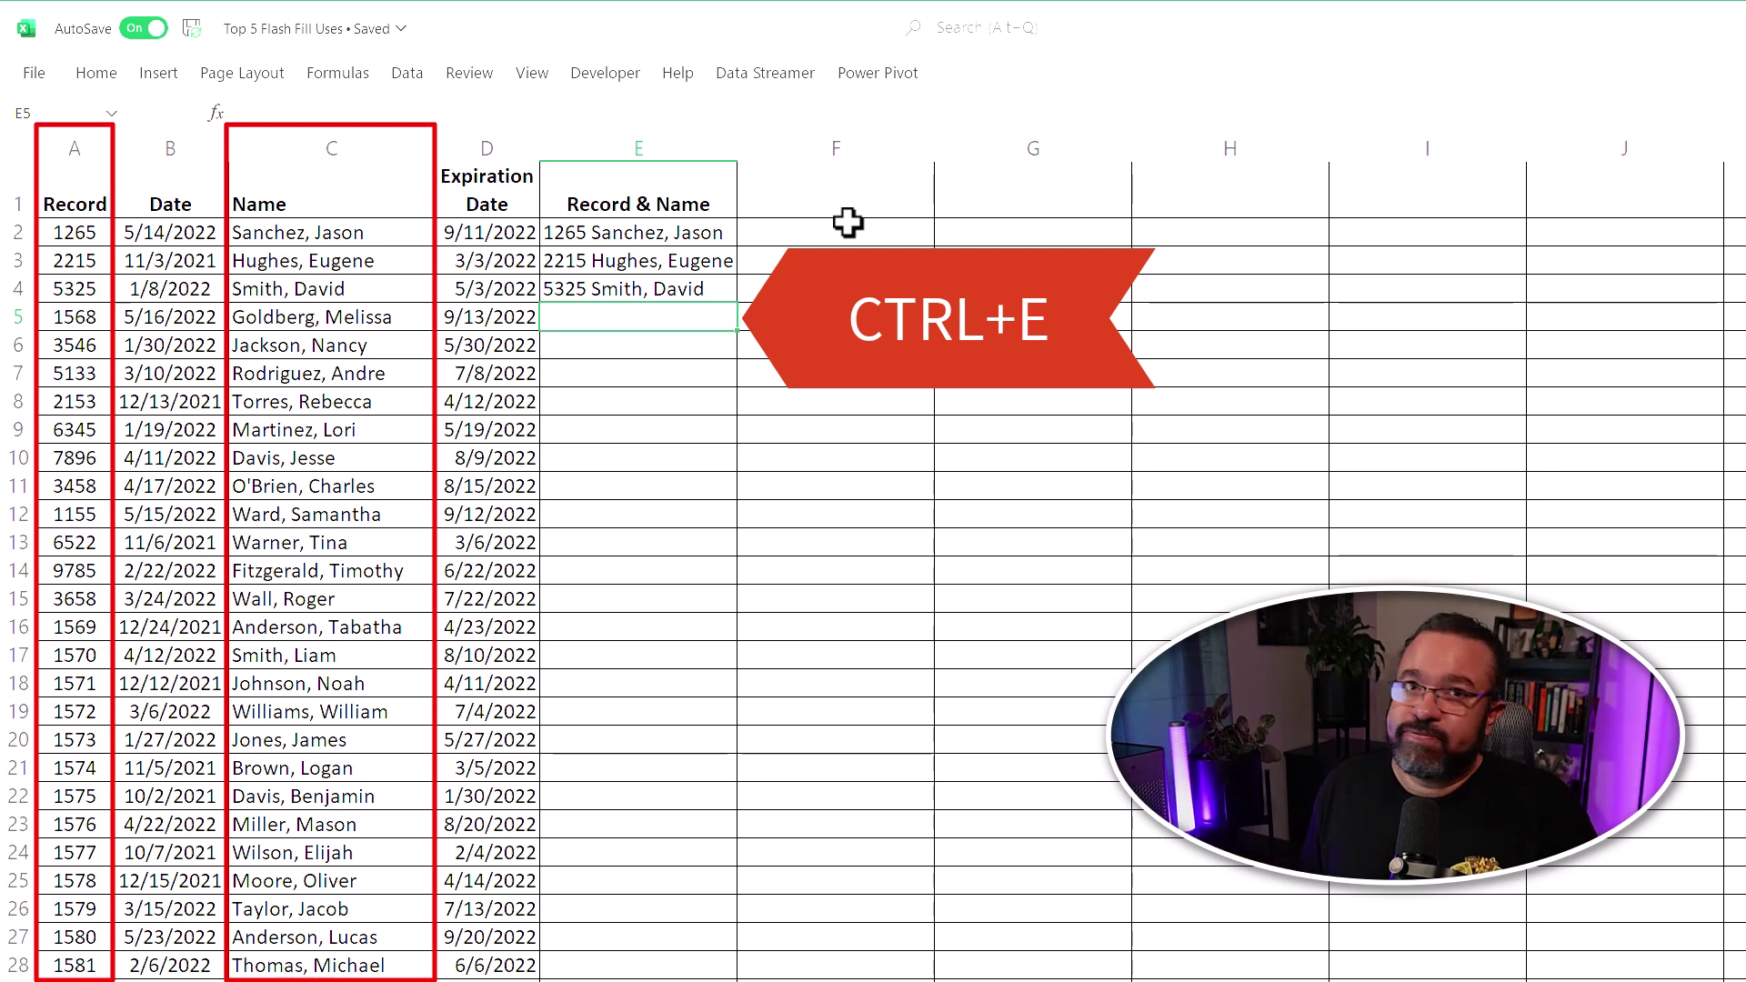
Flash Fill the rest of column E from the three examples and check E5
key("ctrl+e")
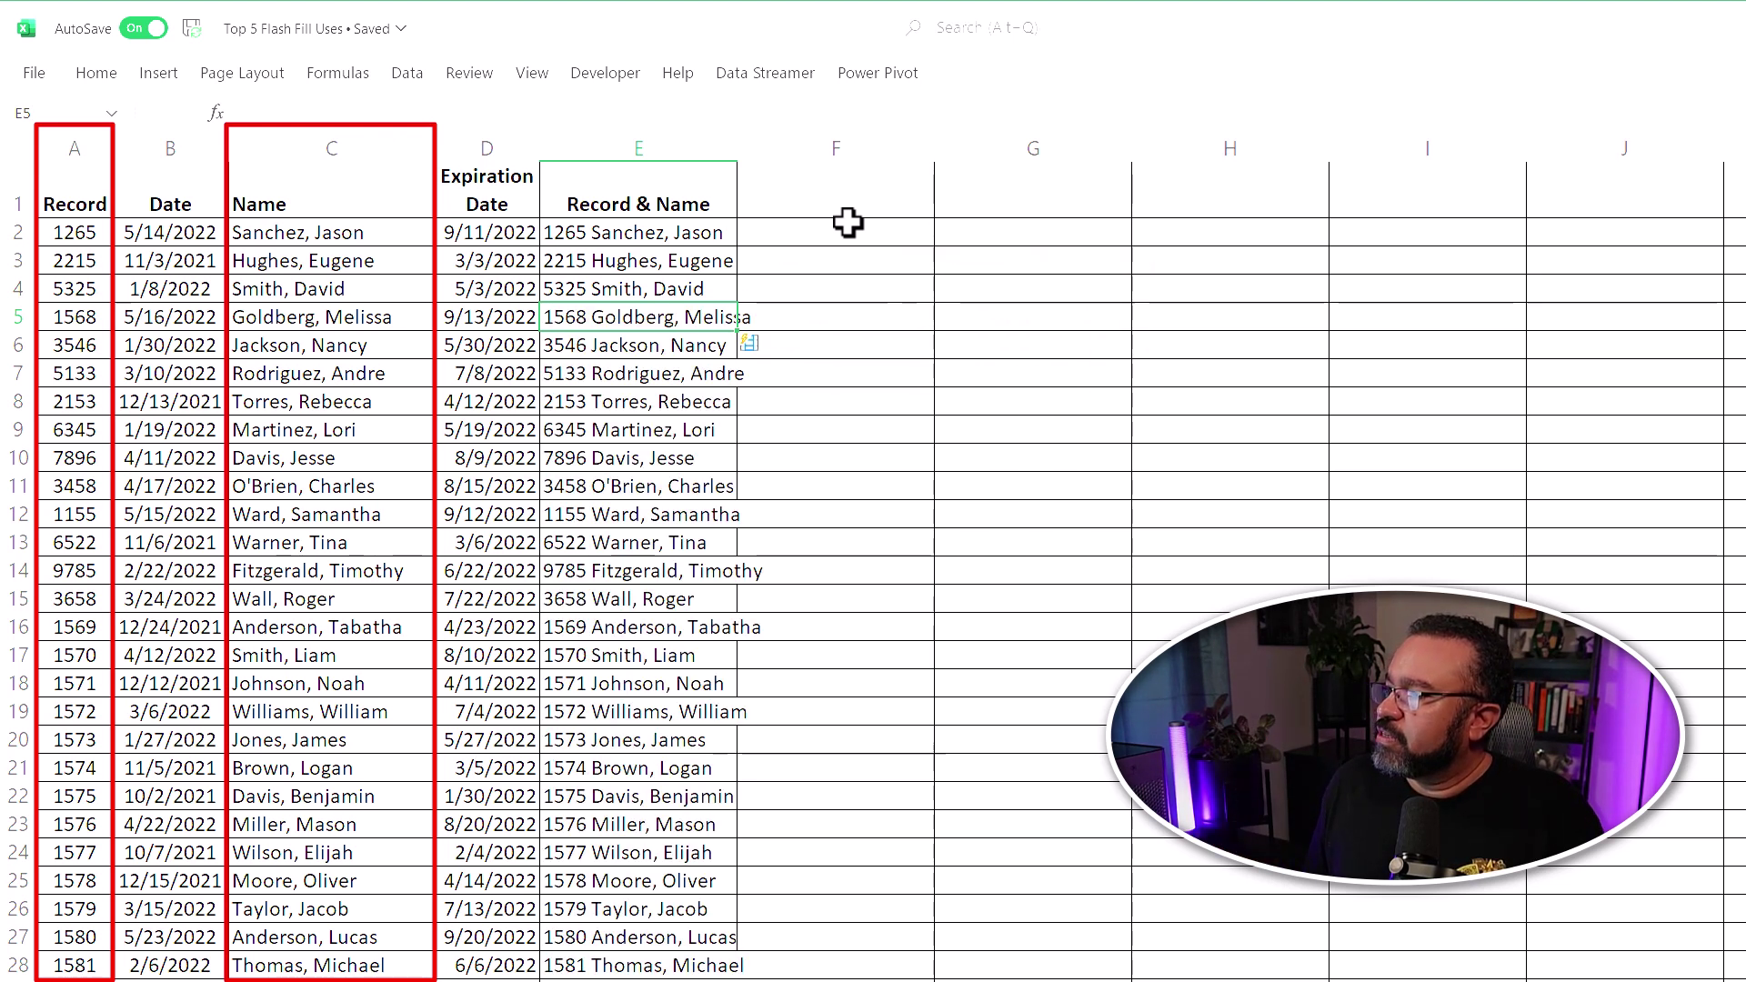
left_click(699, 322)
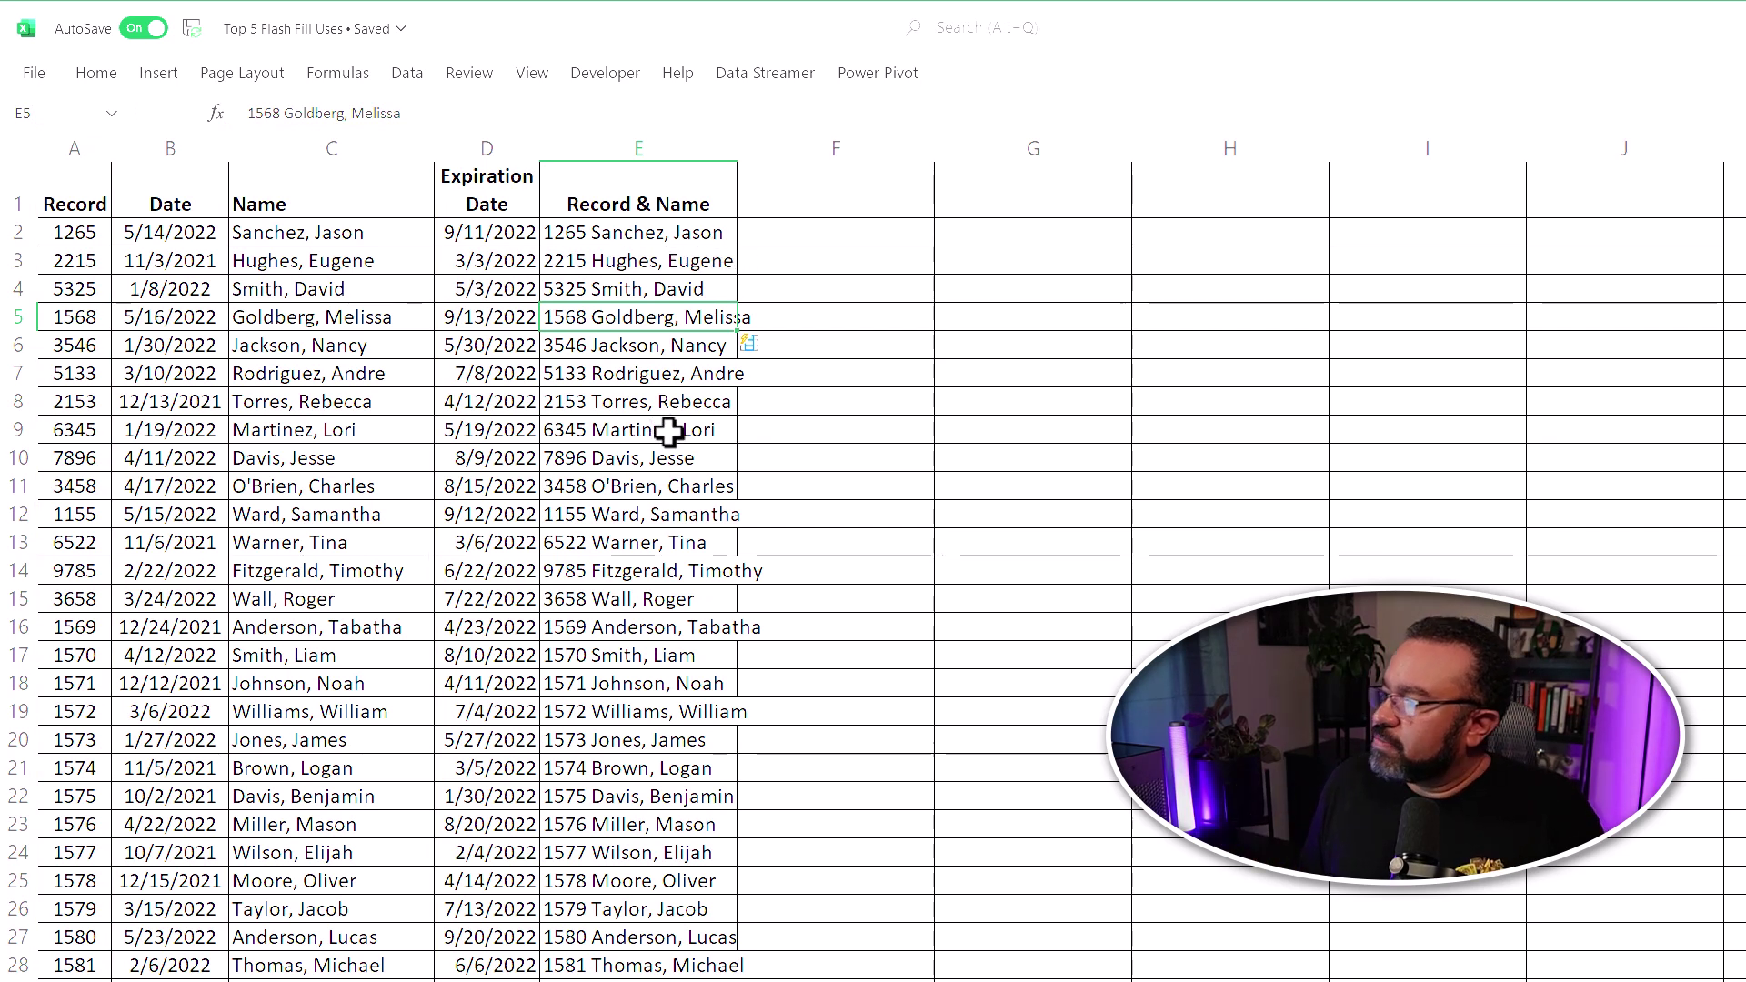
scroll(681, 582, "down", 5)
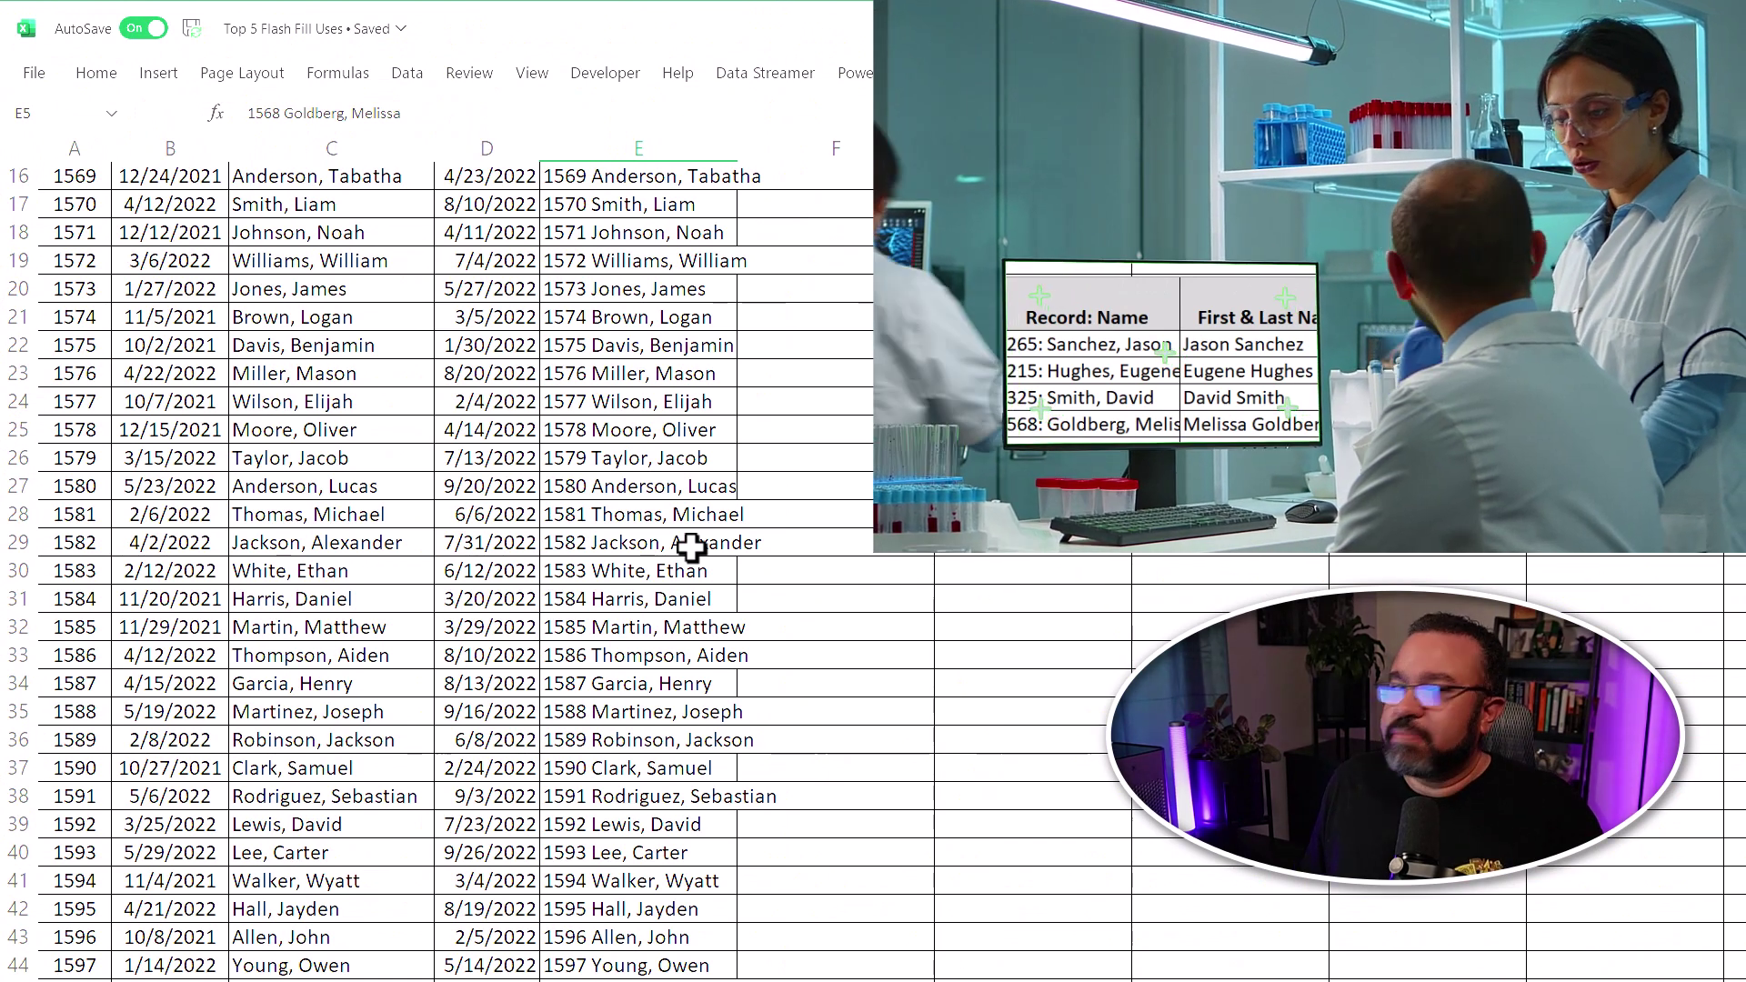
scroll(771, 467, "down", 2)
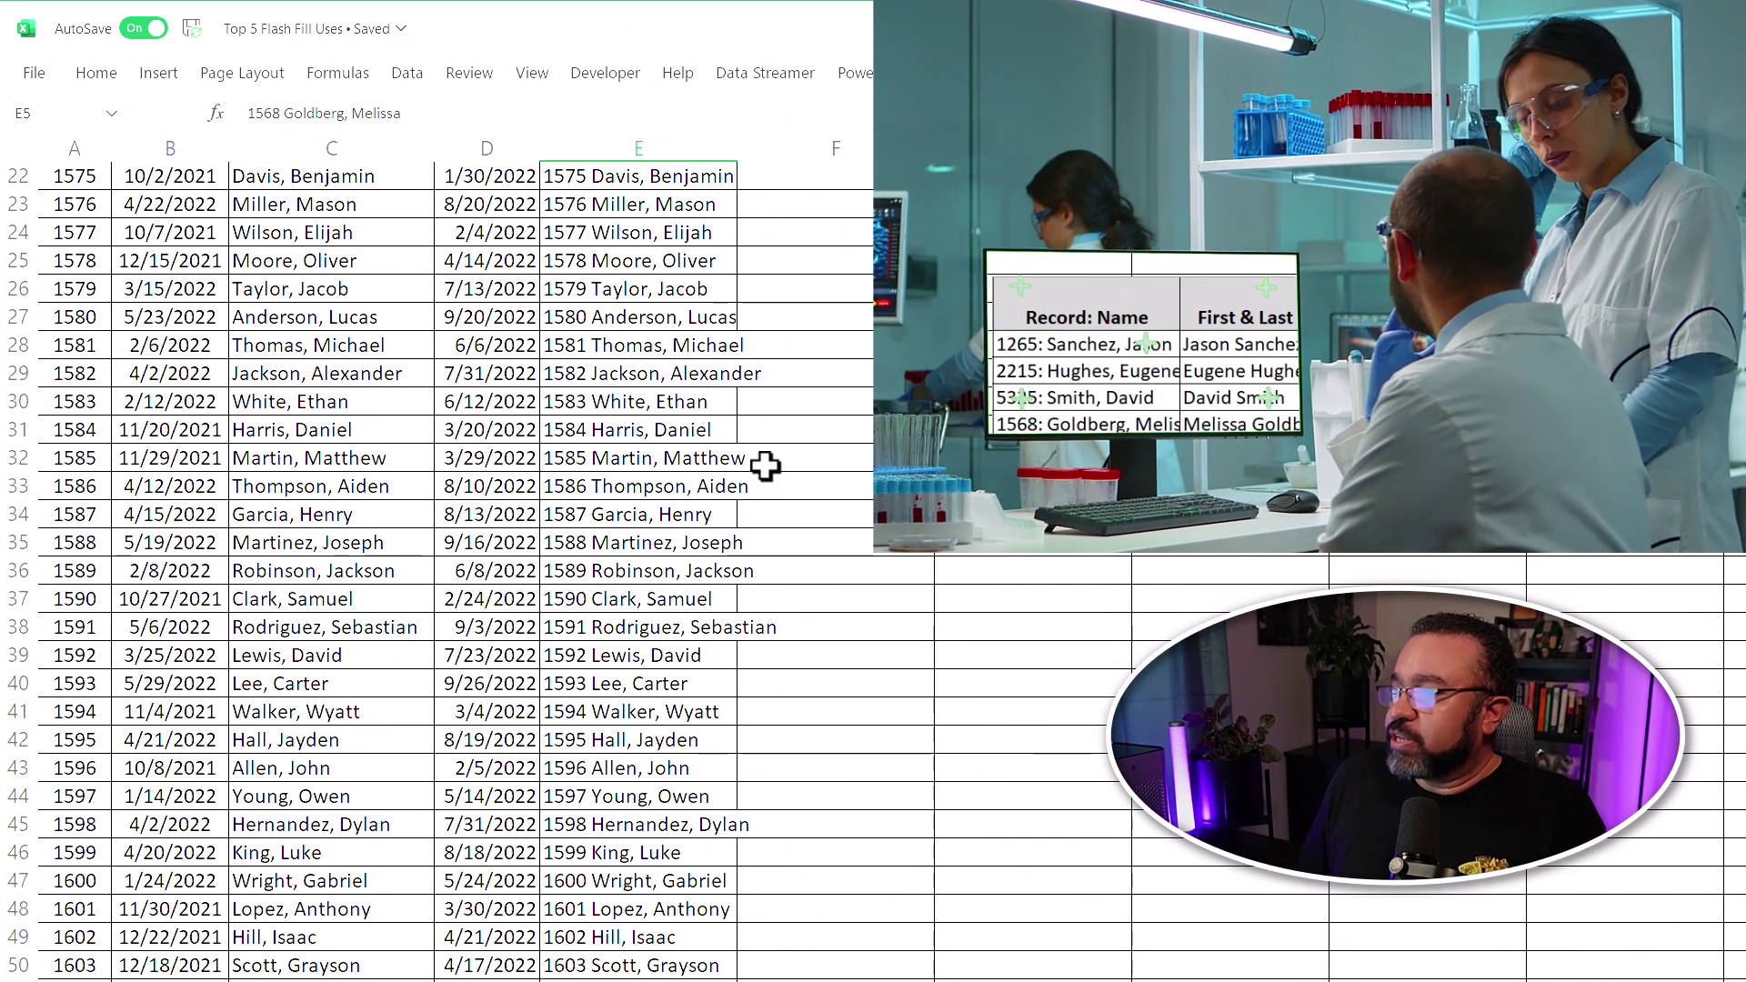
scroll(765, 466, "down", 5)
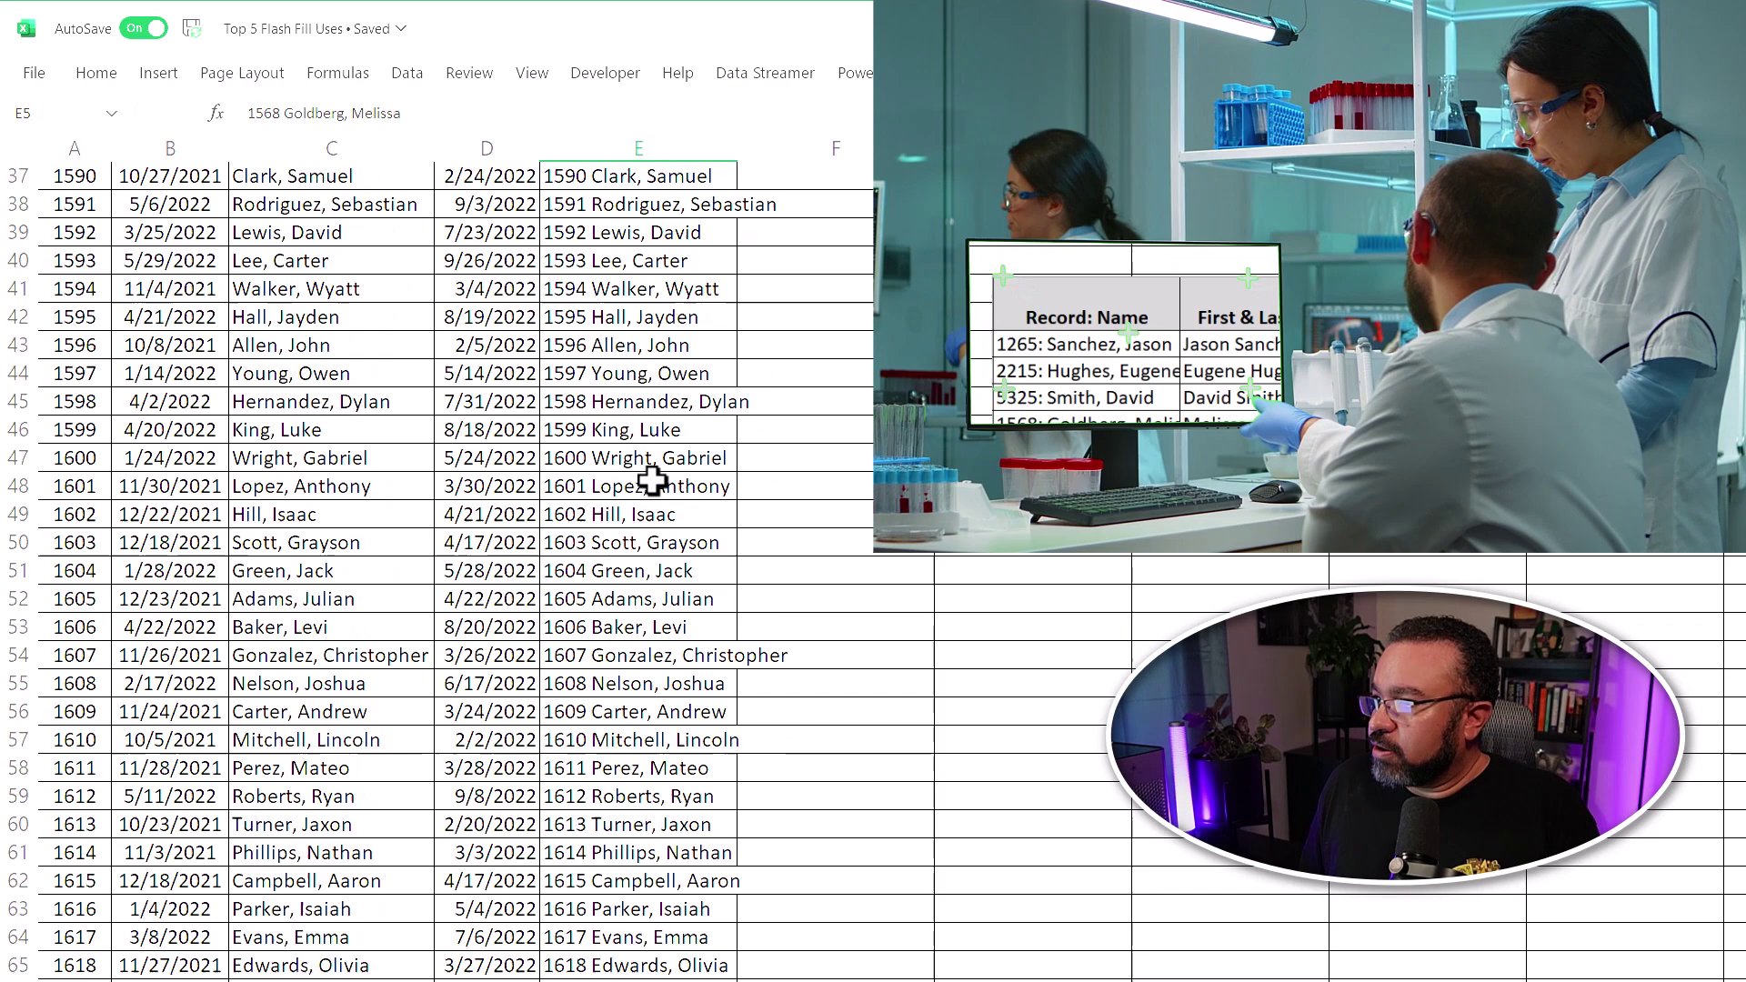
scroll(652, 480, "down", 2)
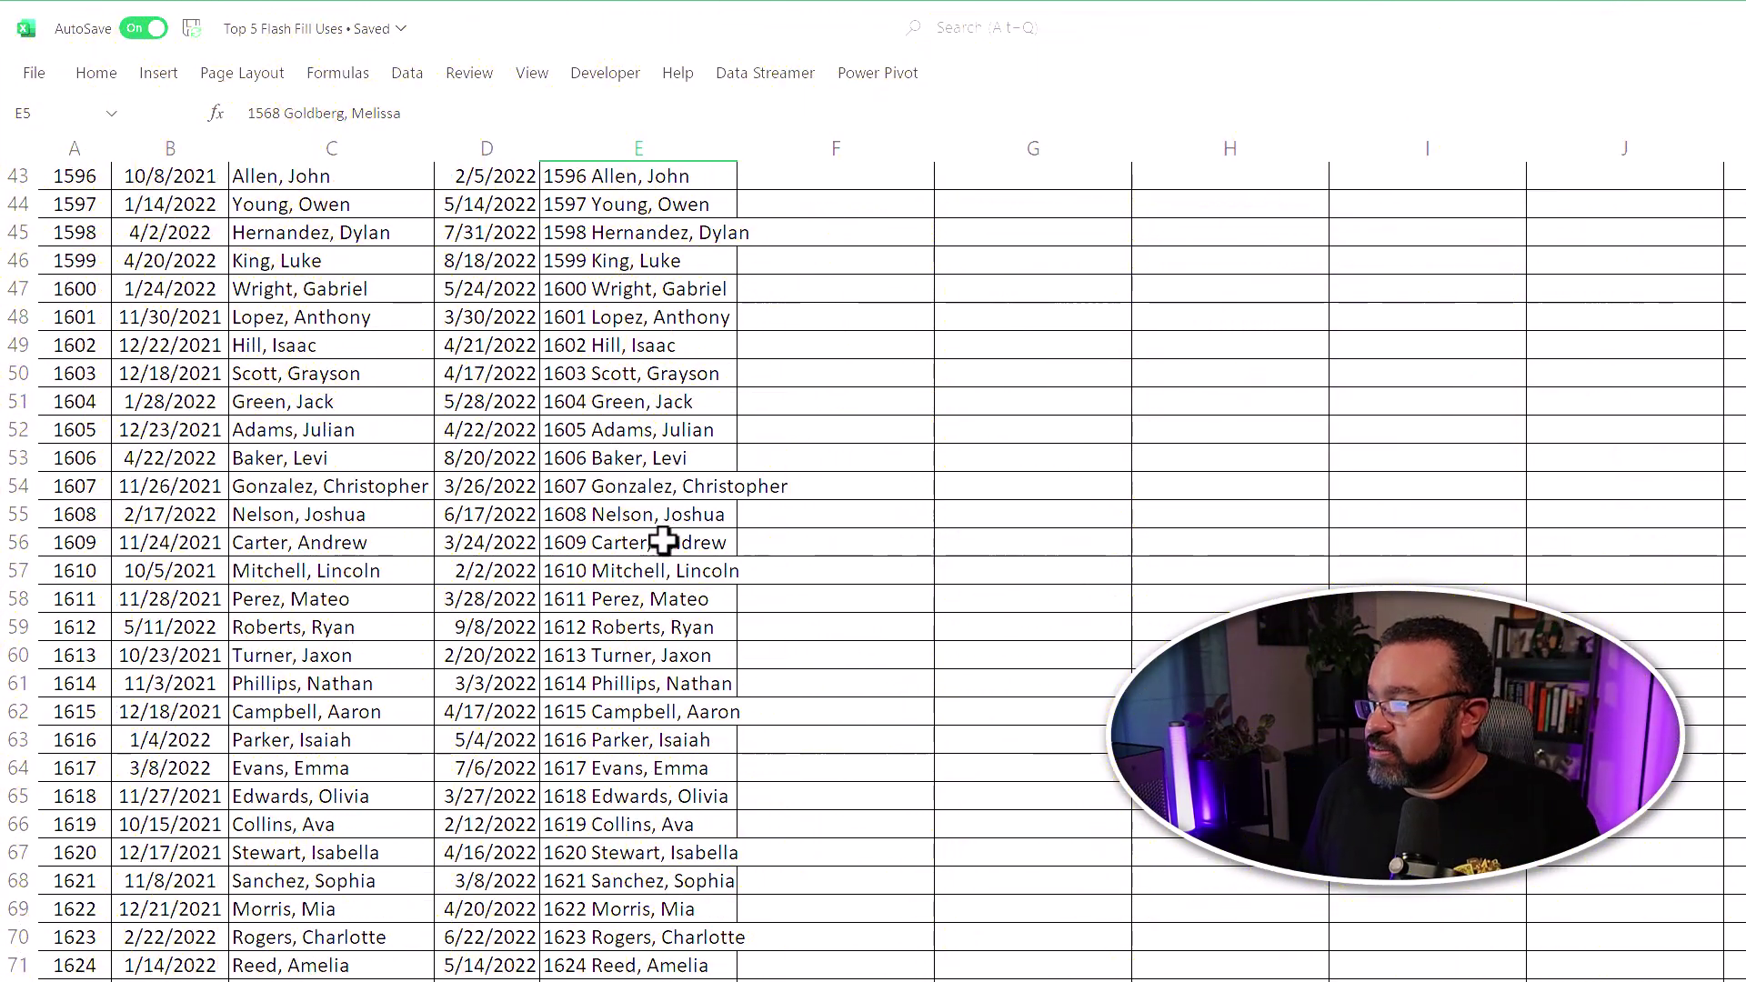
scroll(663, 541, "down", 11)
scroll(658, 526, "up", 5)
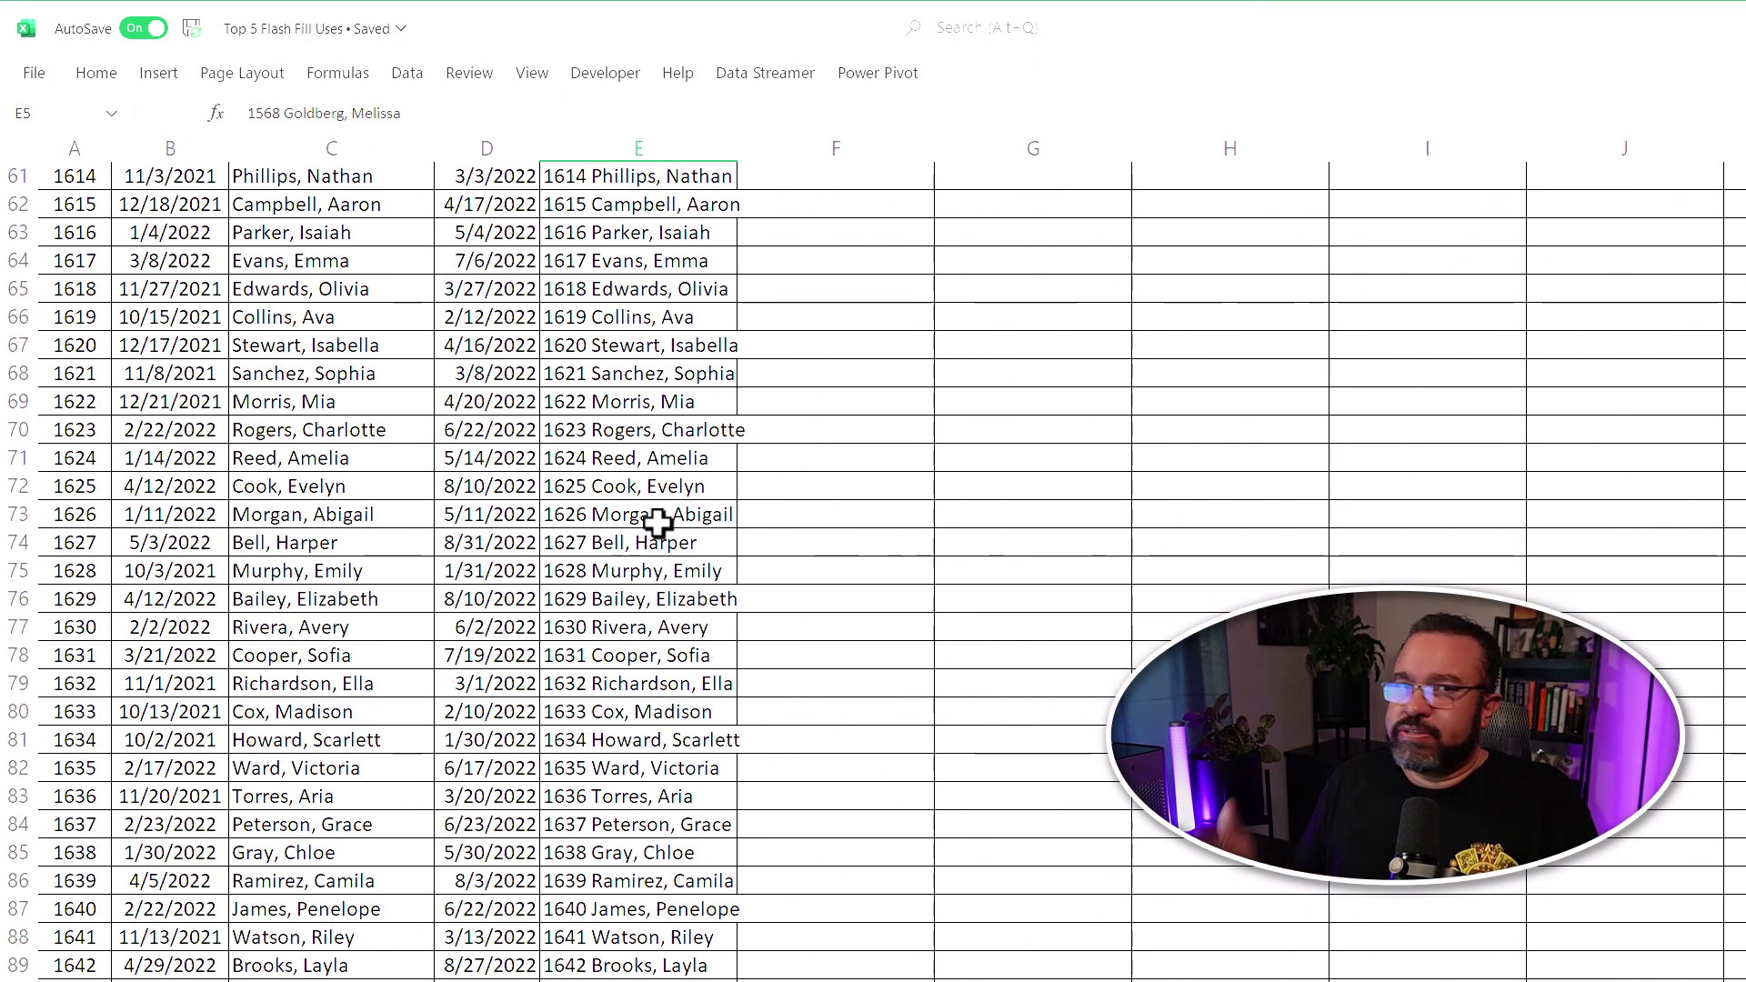
scroll(657, 523, "up", 19)
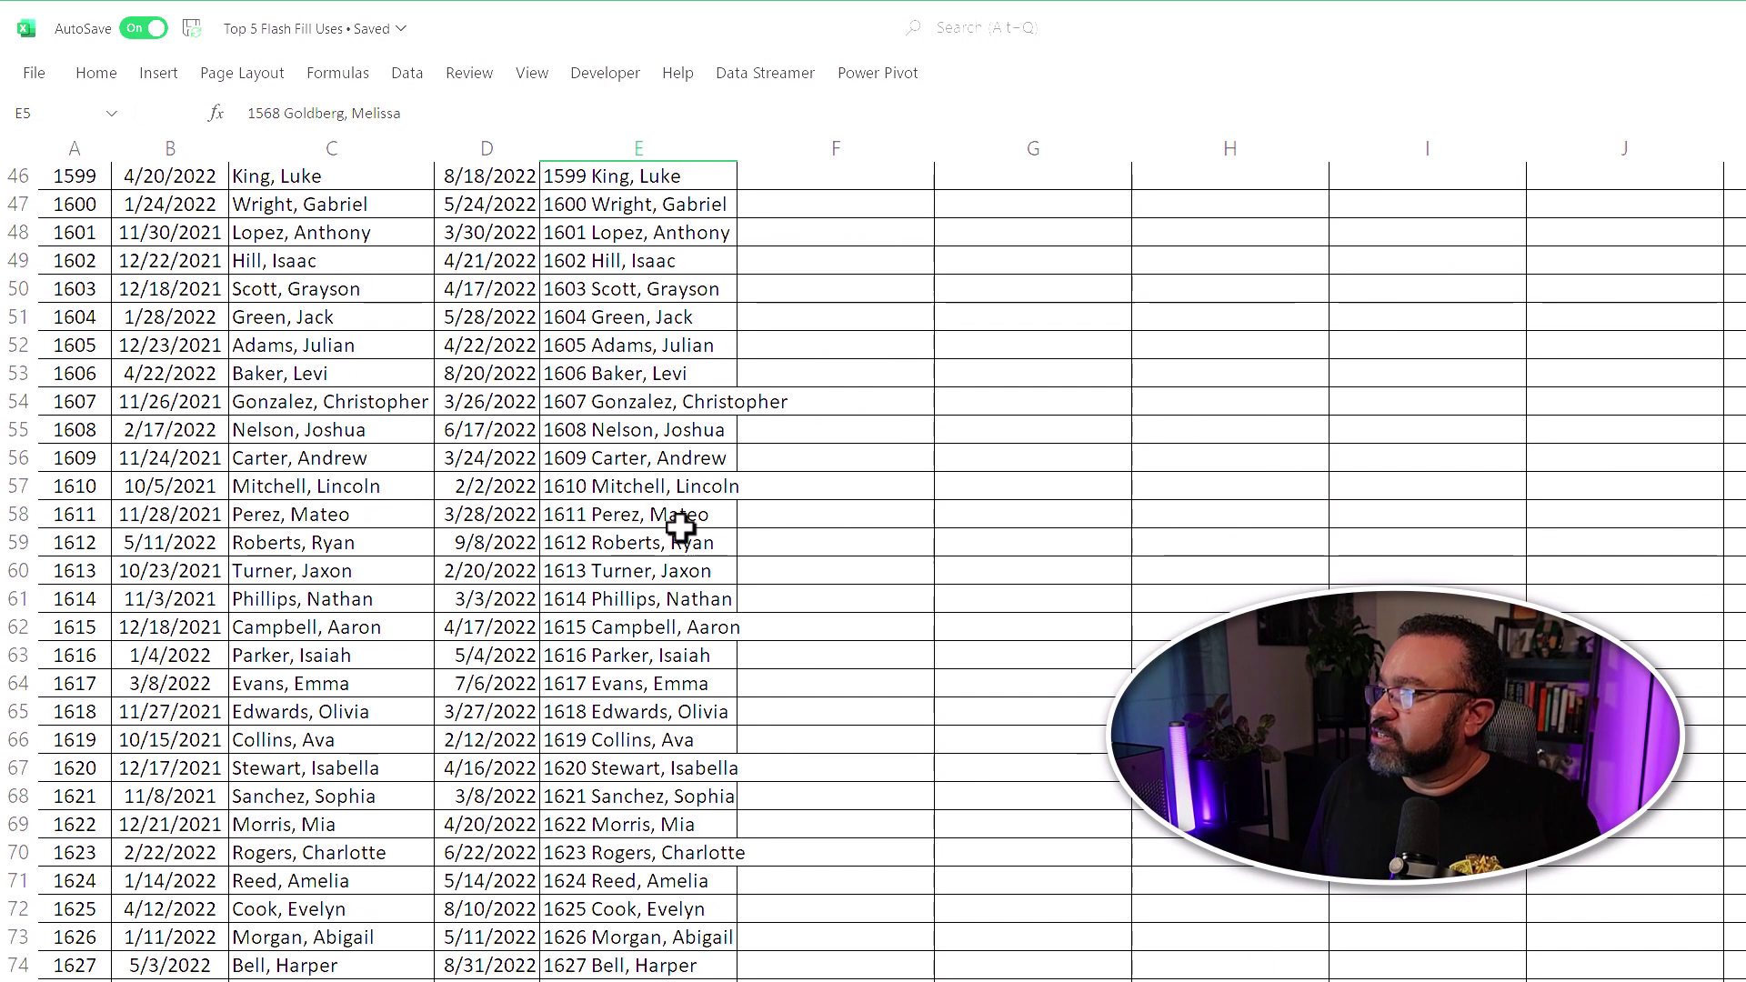
scroll(689, 526, "up", 1)
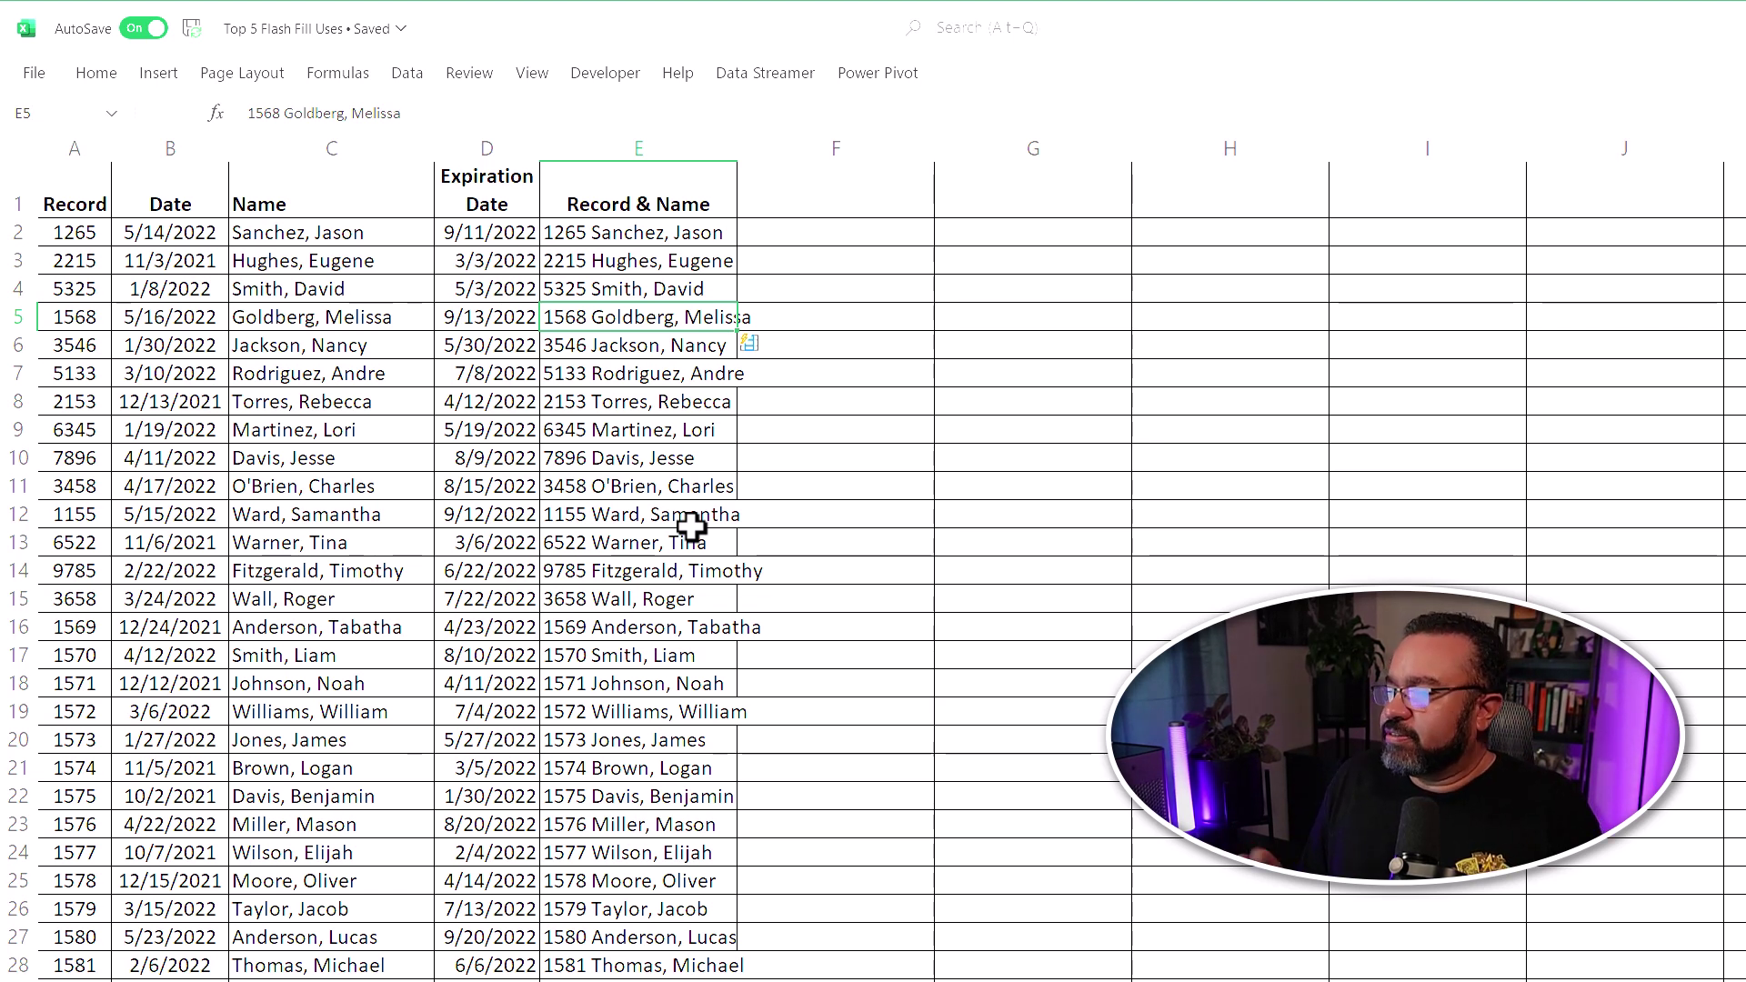
Insert a colon after 1265, 2215 and 5325 in cells E2, E3 and E4
left_click(672, 288)
left_click(614, 236)
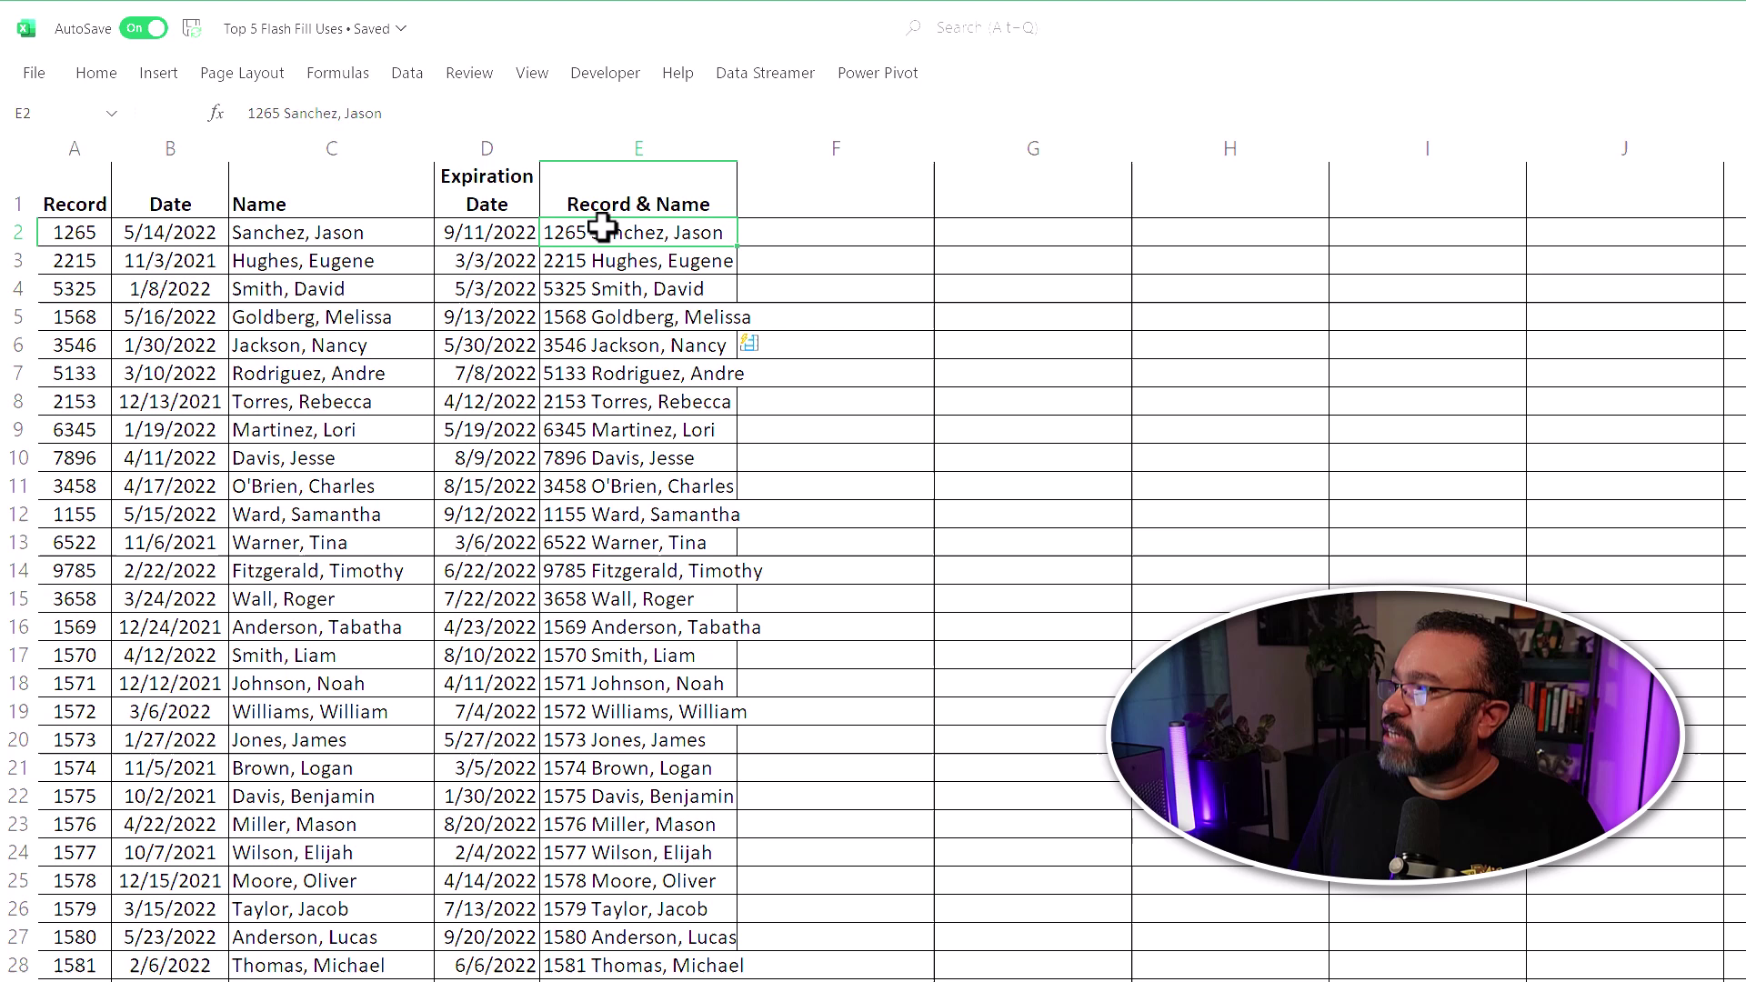
double_click(656, 229)
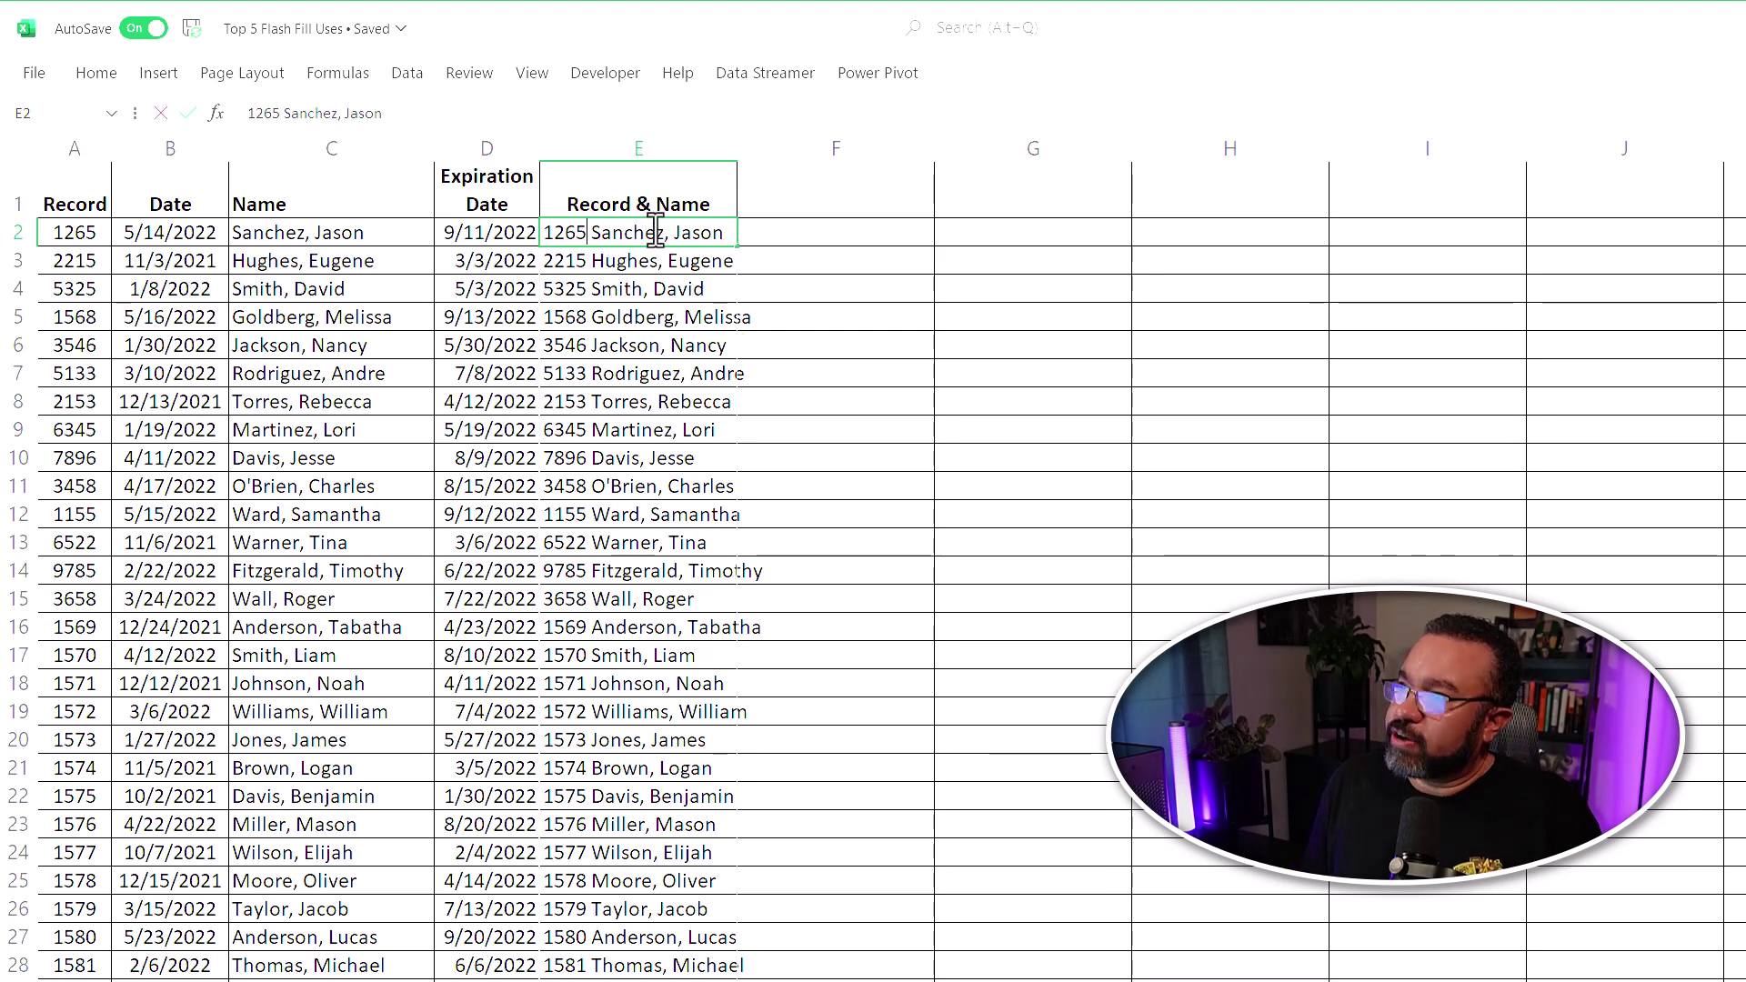
key("Home")
key("Right")
key("Right")
key("Right")
key("Right")
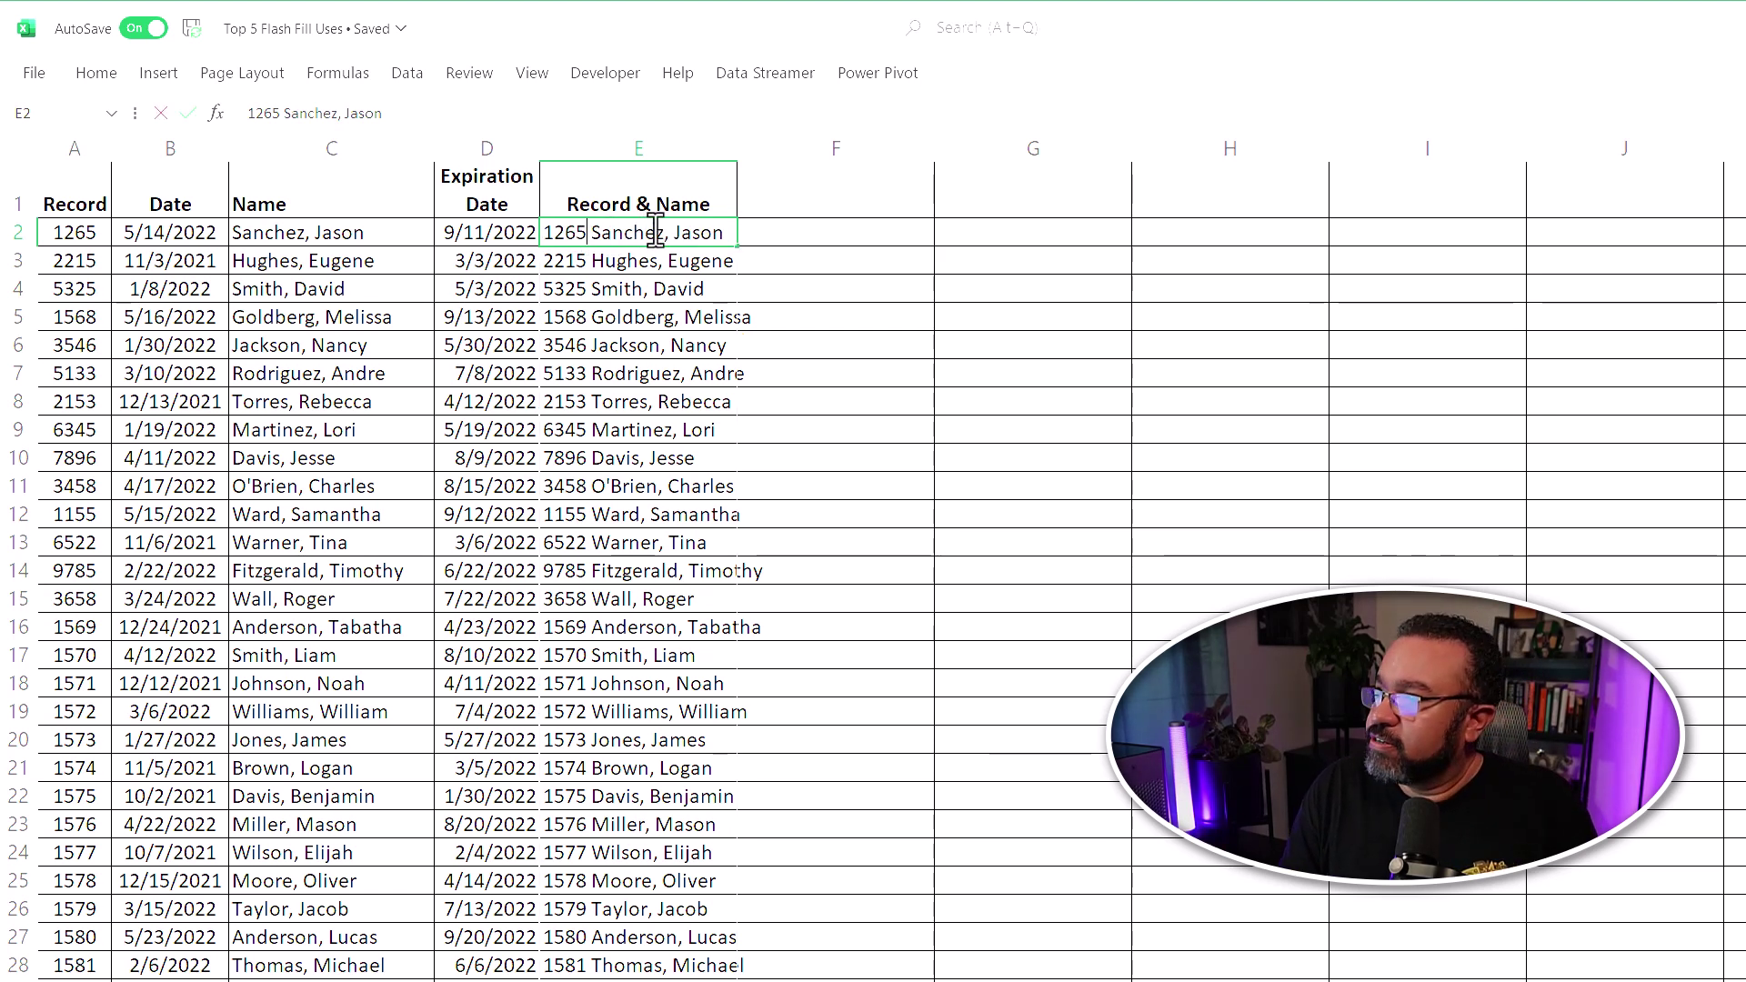
type(":")
key("Return")
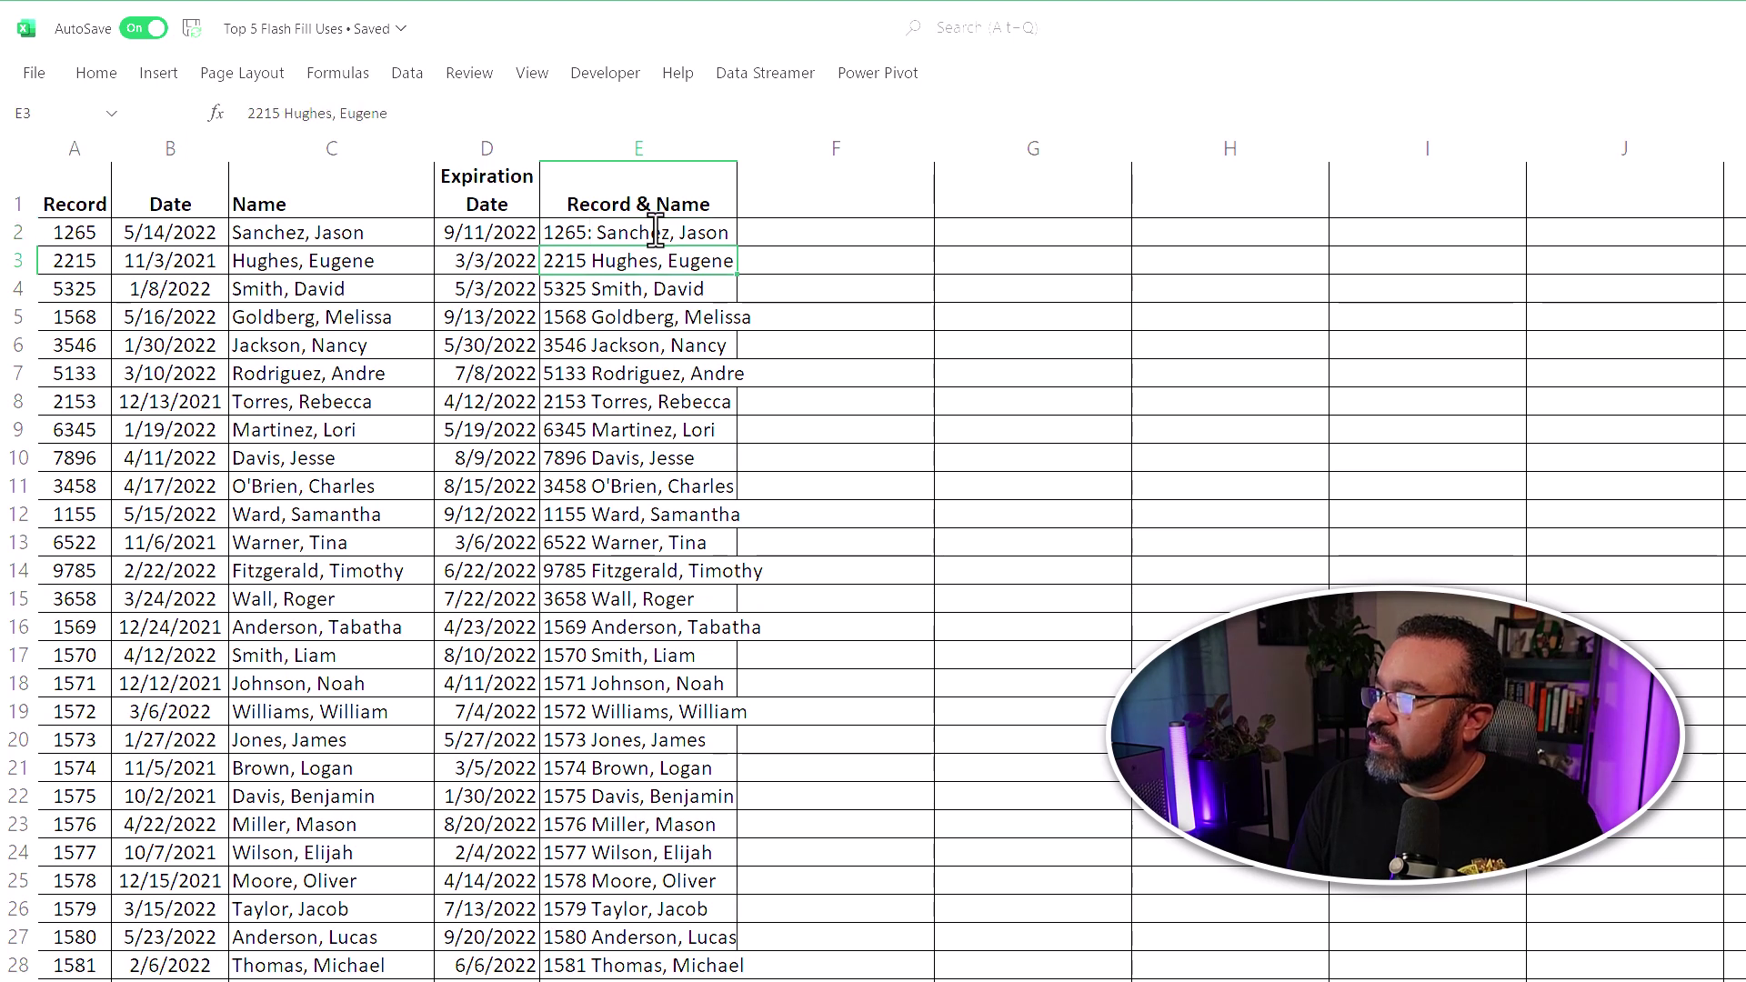
double_click(587, 261)
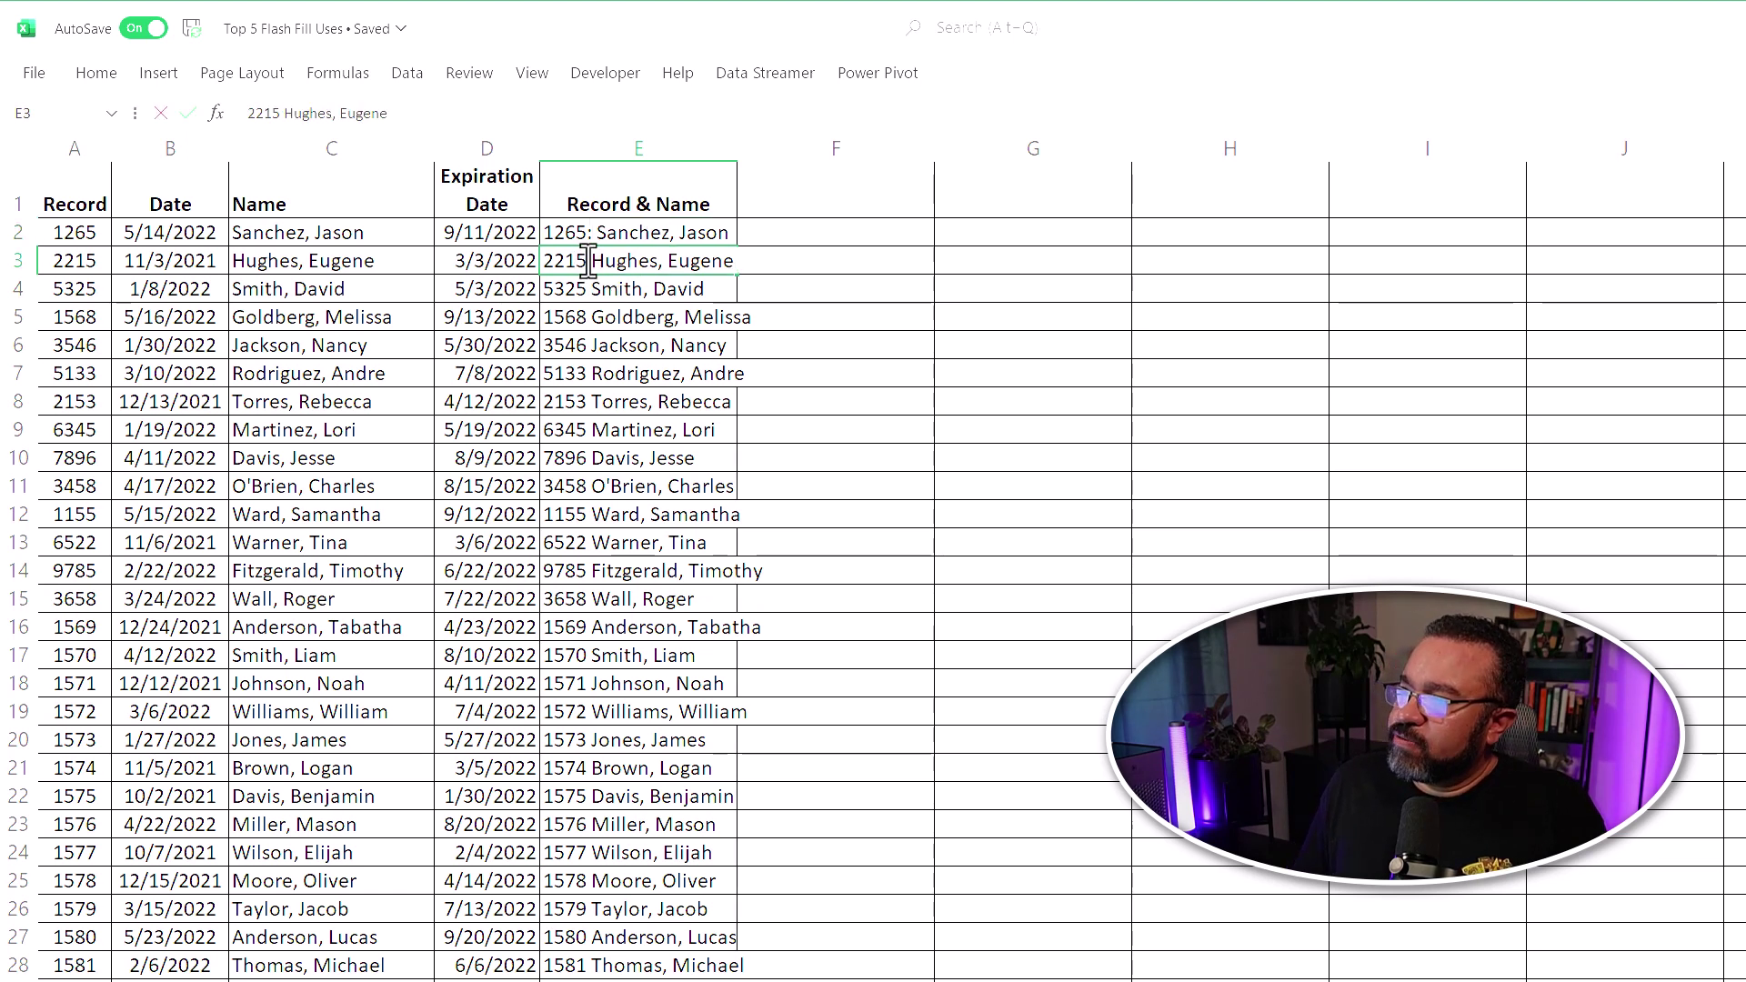
type(":")
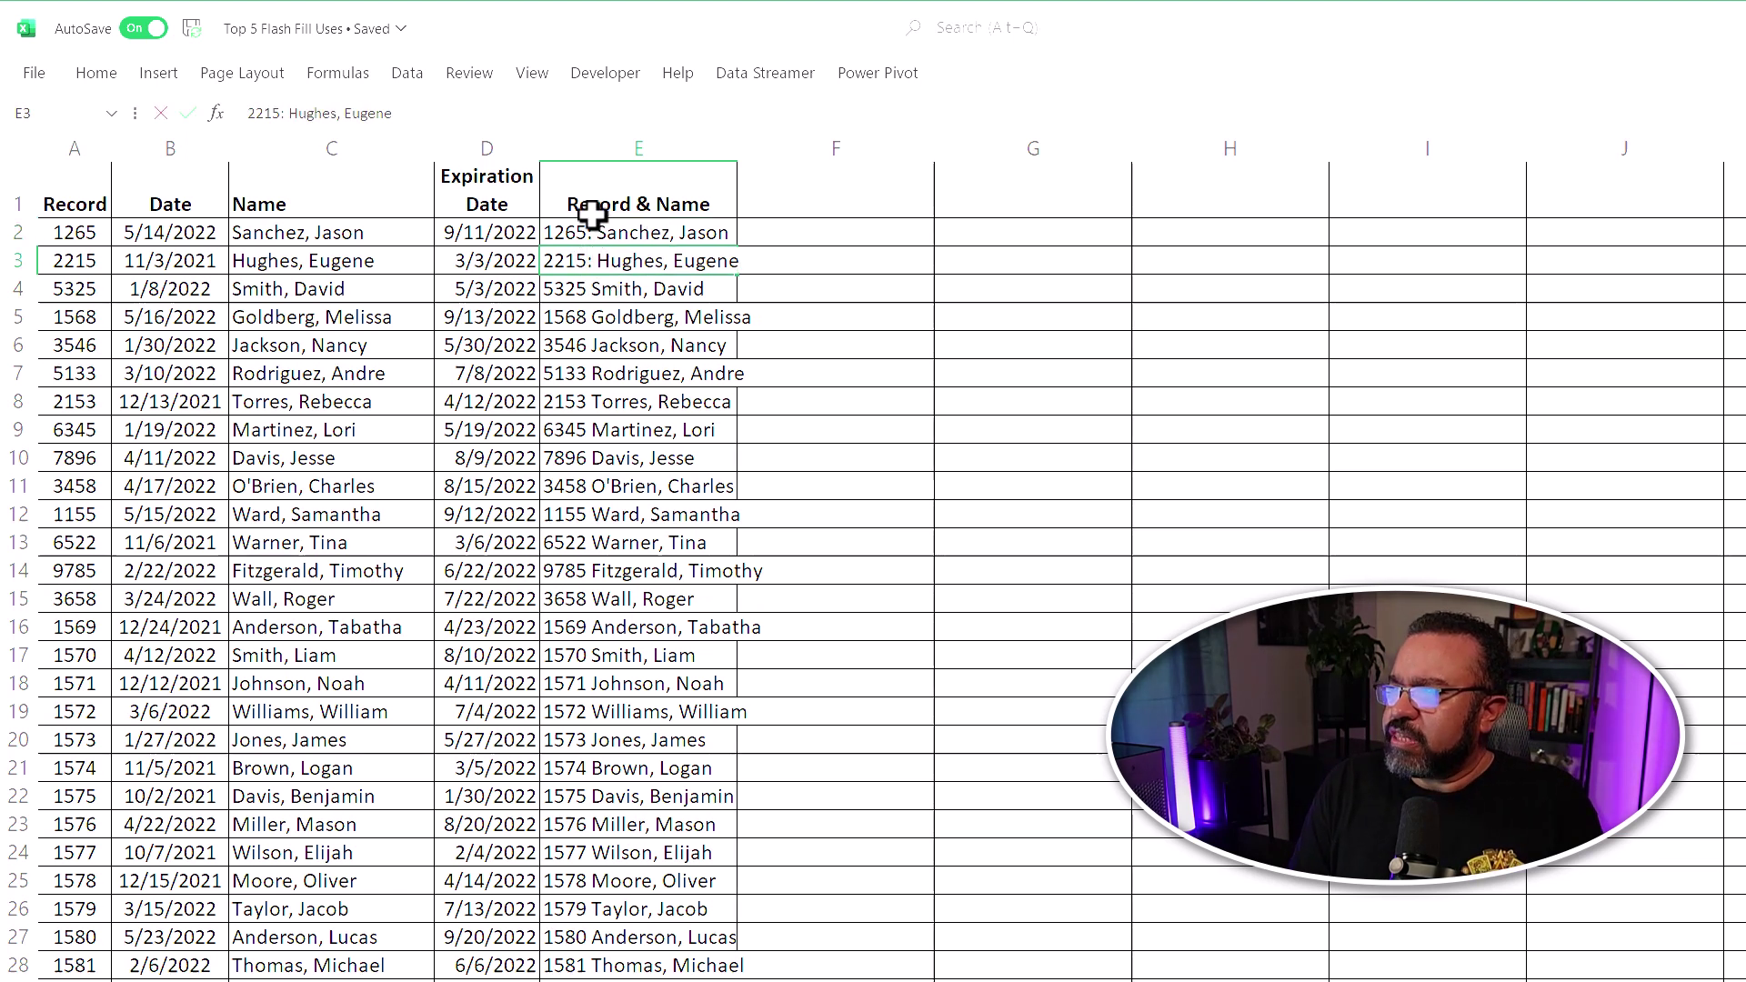
key("Return")
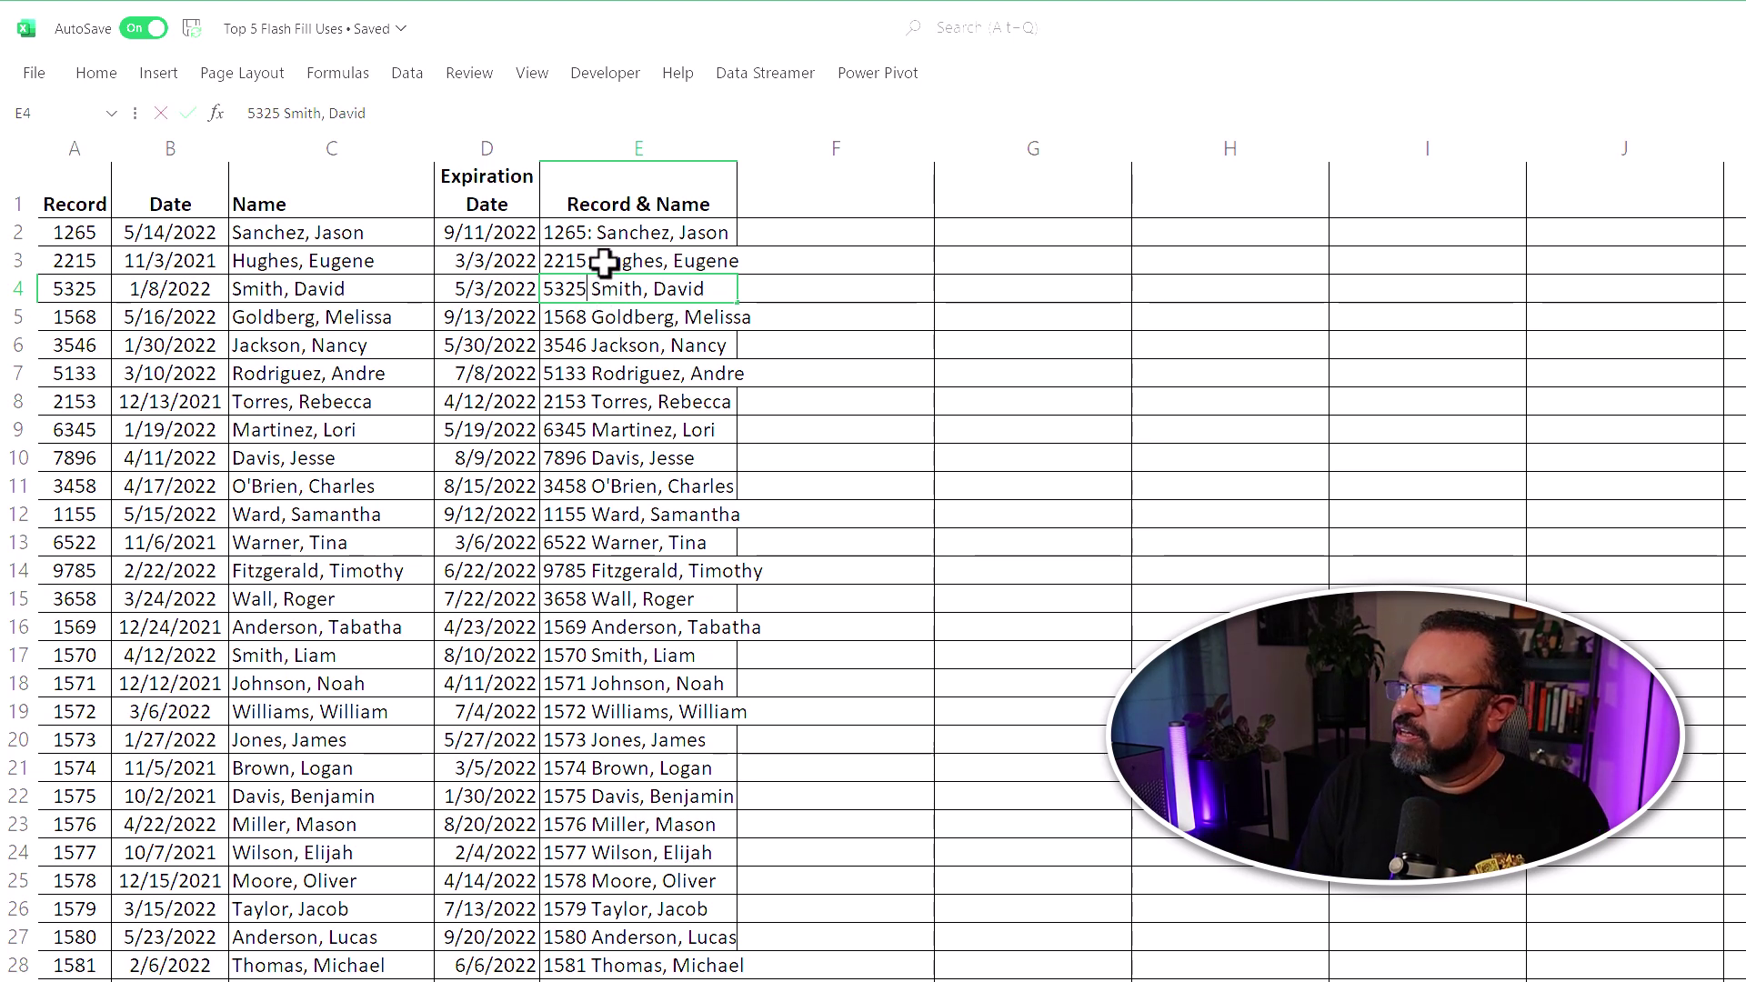
type(":")
key("Return")
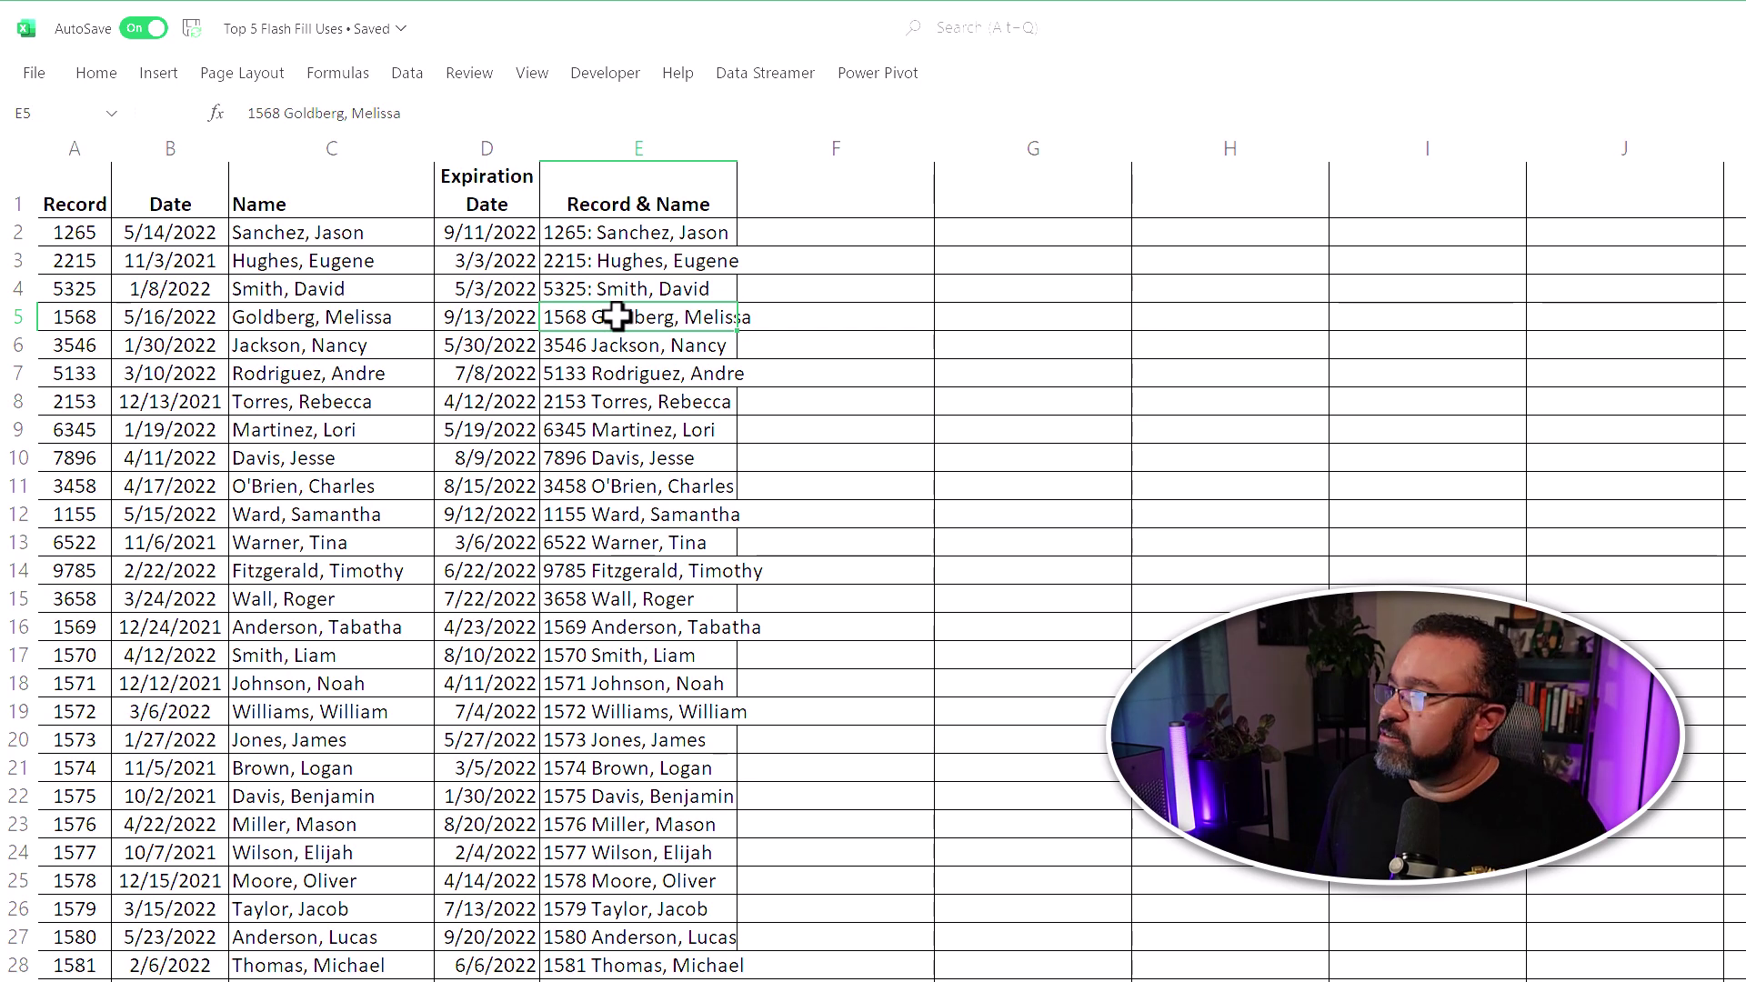
Try Flash Fill on column E again and dismiss the resulting warning
key("ctrl+e")
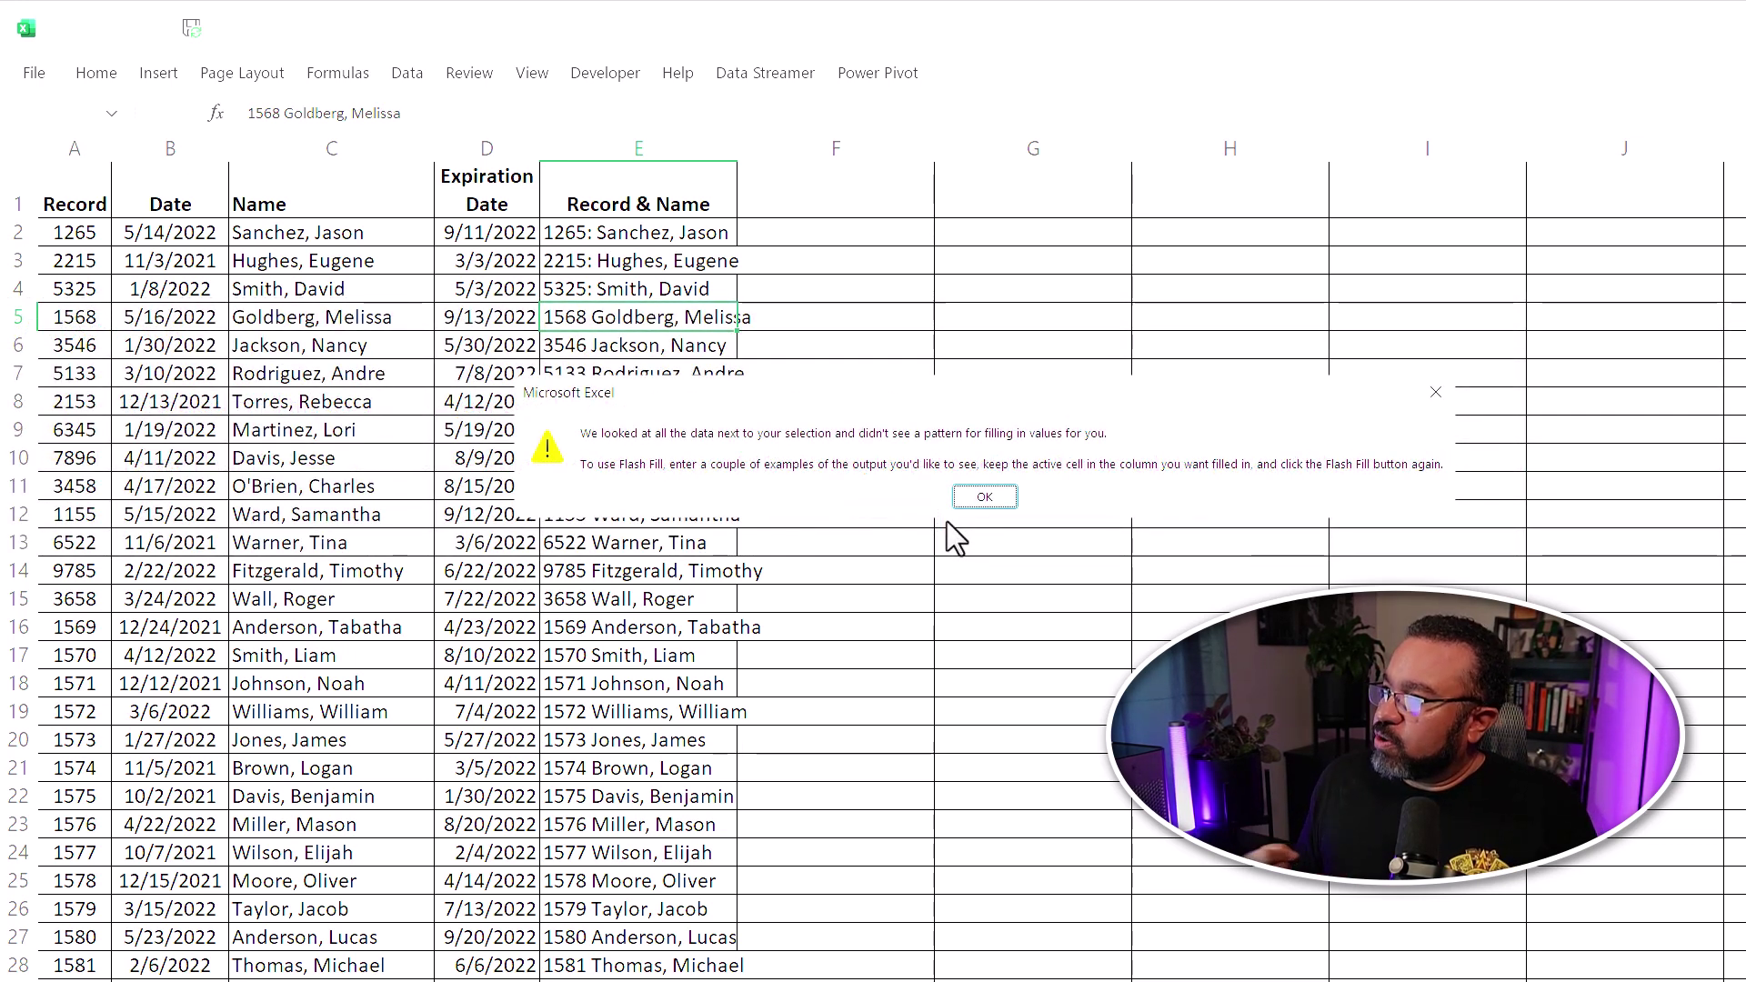
left_click(986, 497)
left_click(608, 255)
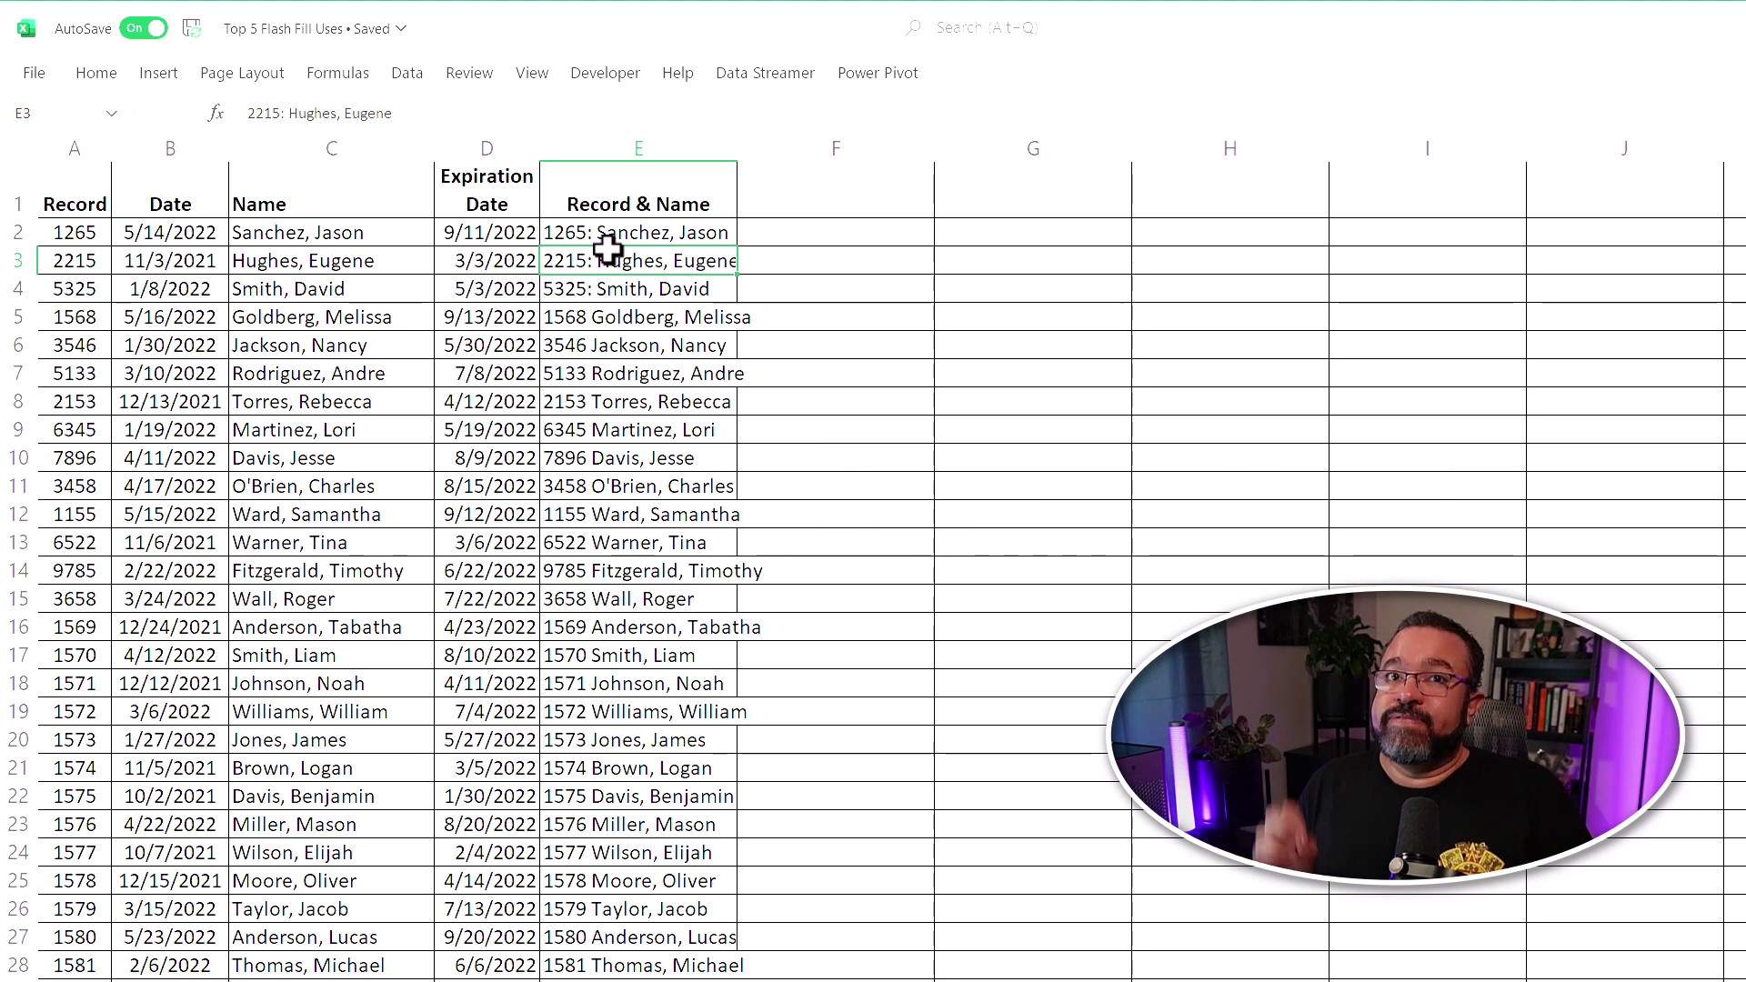
Delete the colons after 1265, 2215 and 5325 in E2 through E4
double_click(592, 233)
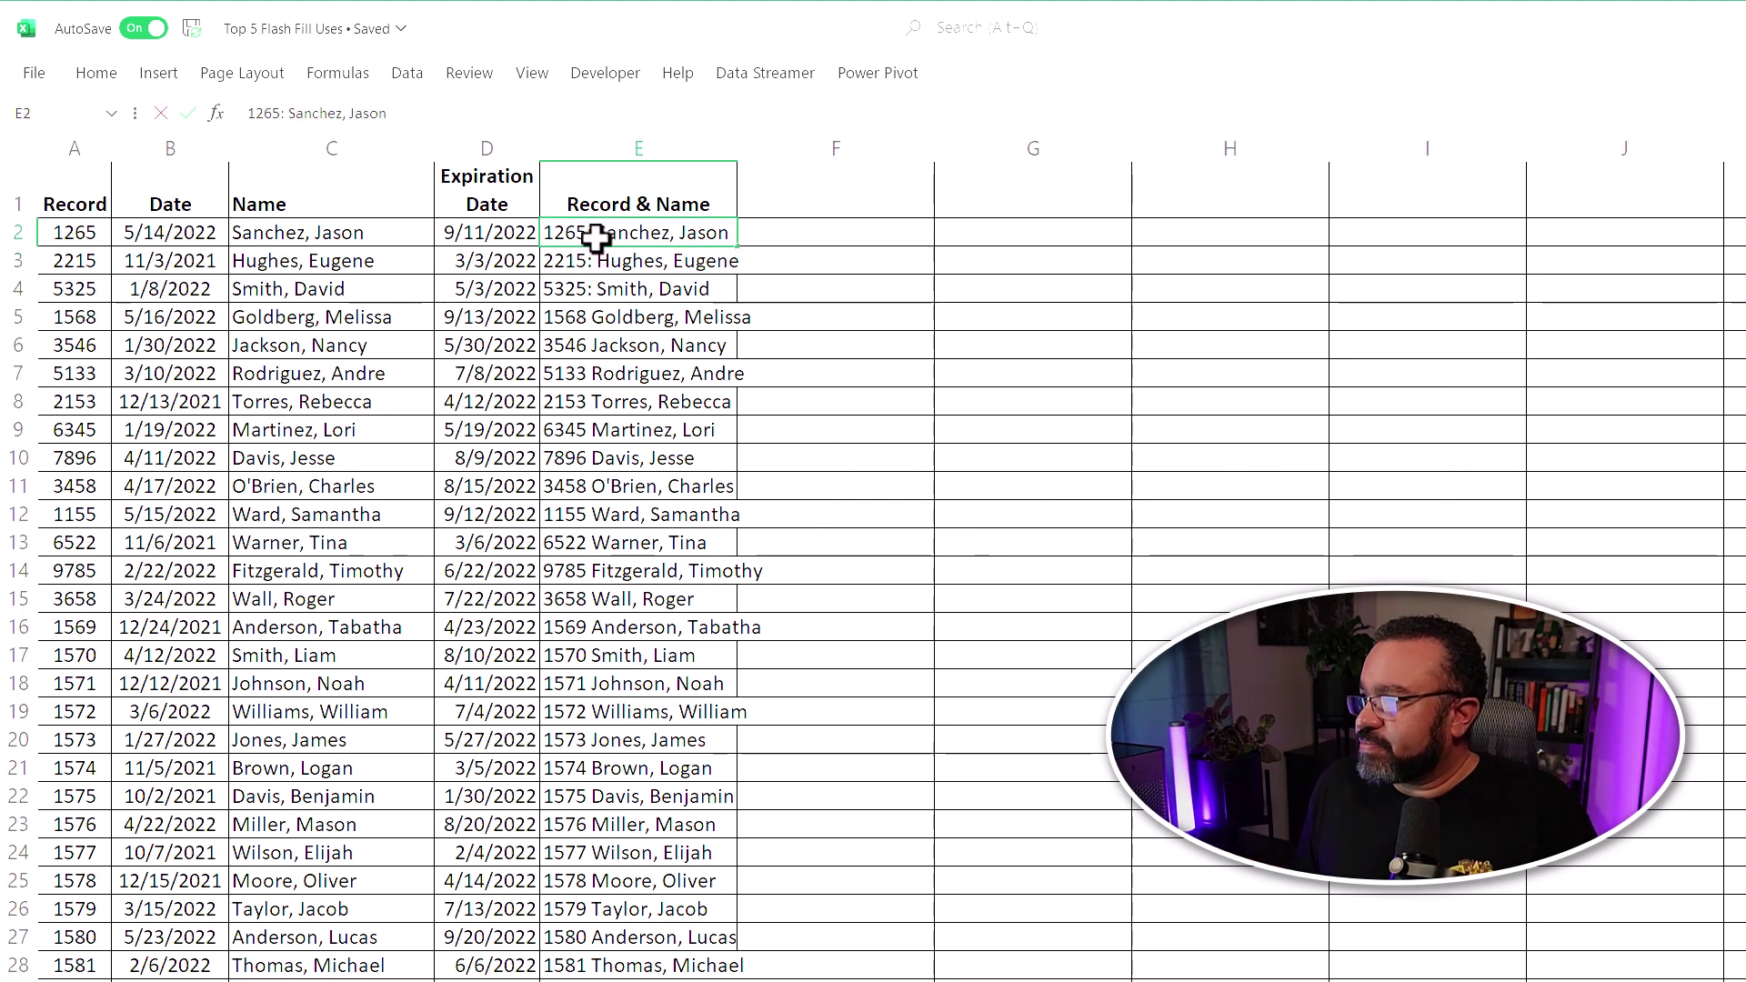
key("BackSpace")
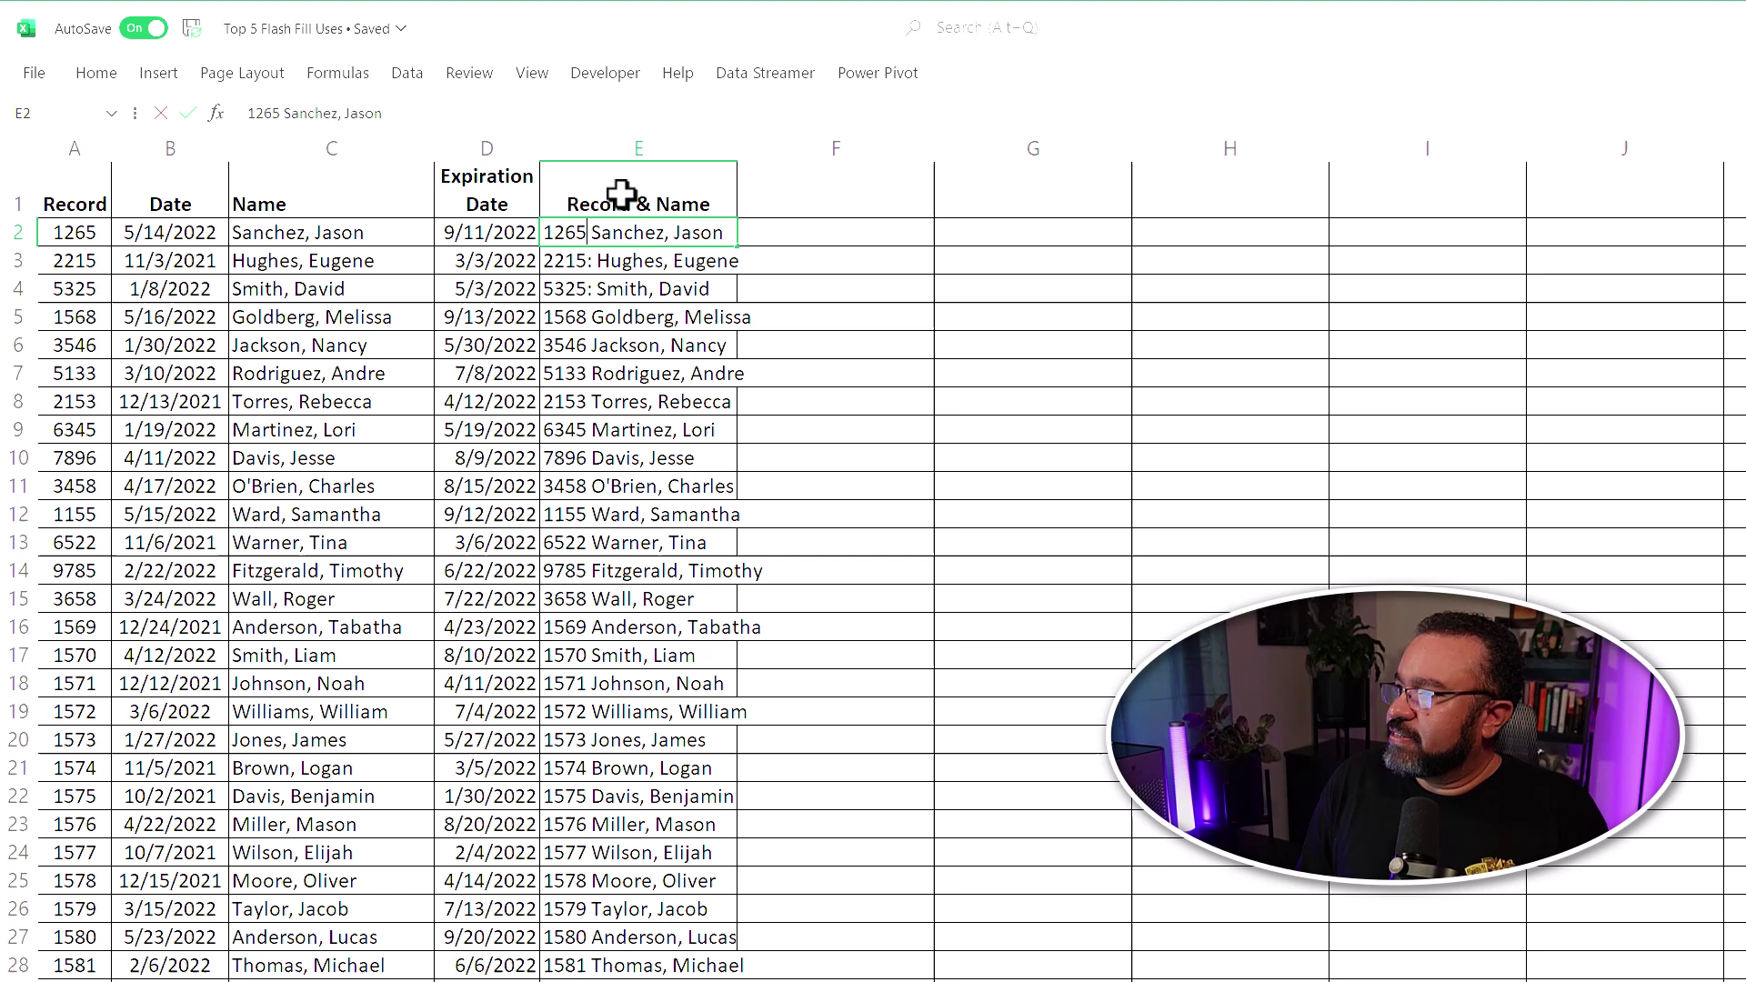
key("Return")
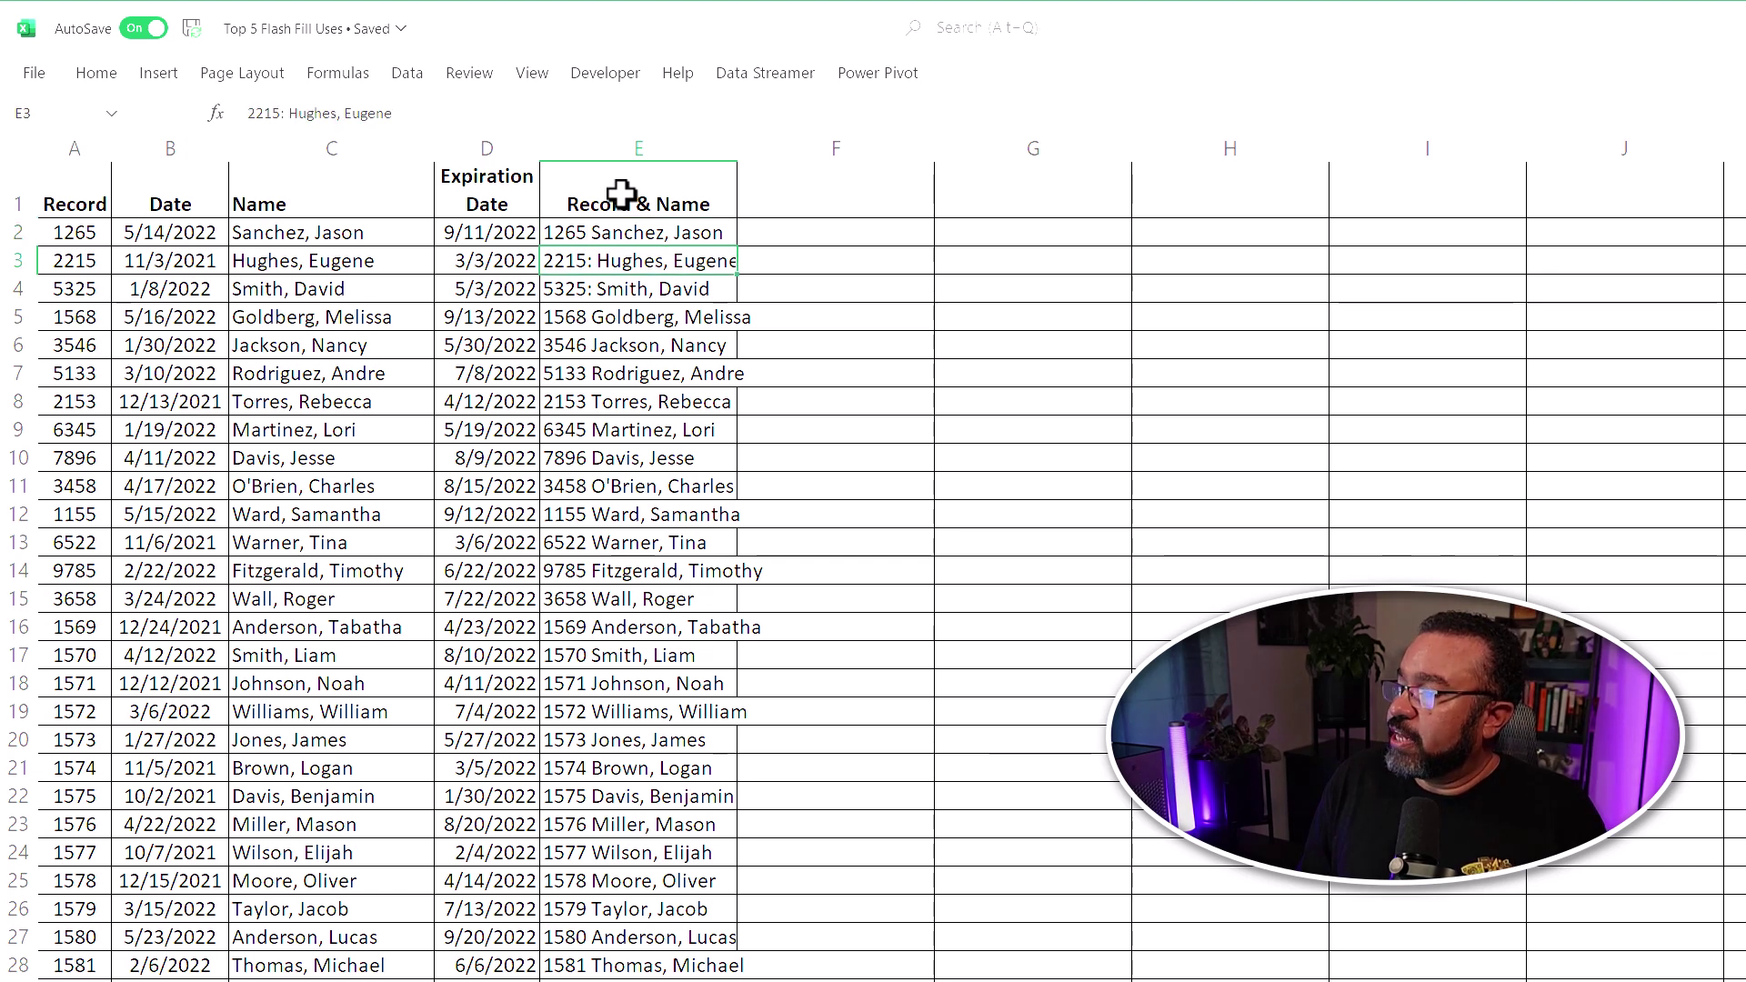
double_click(587, 262)
key("BackSpace")
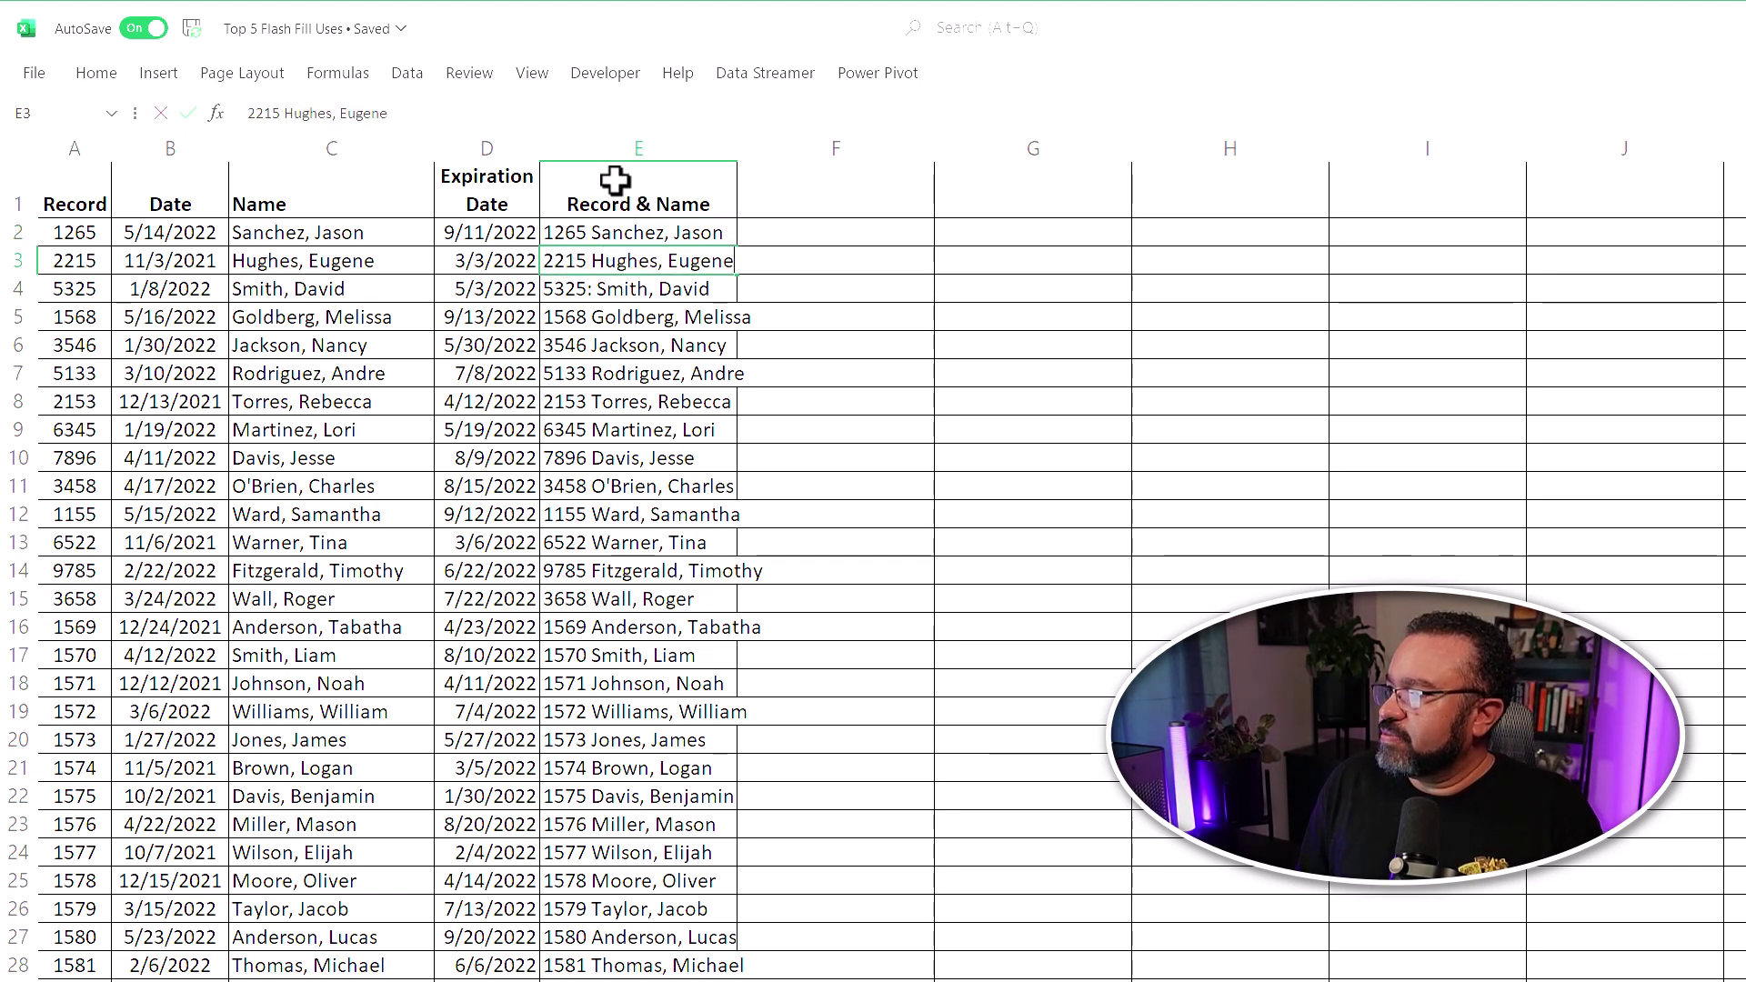
key("Return")
double_click(586, 291)
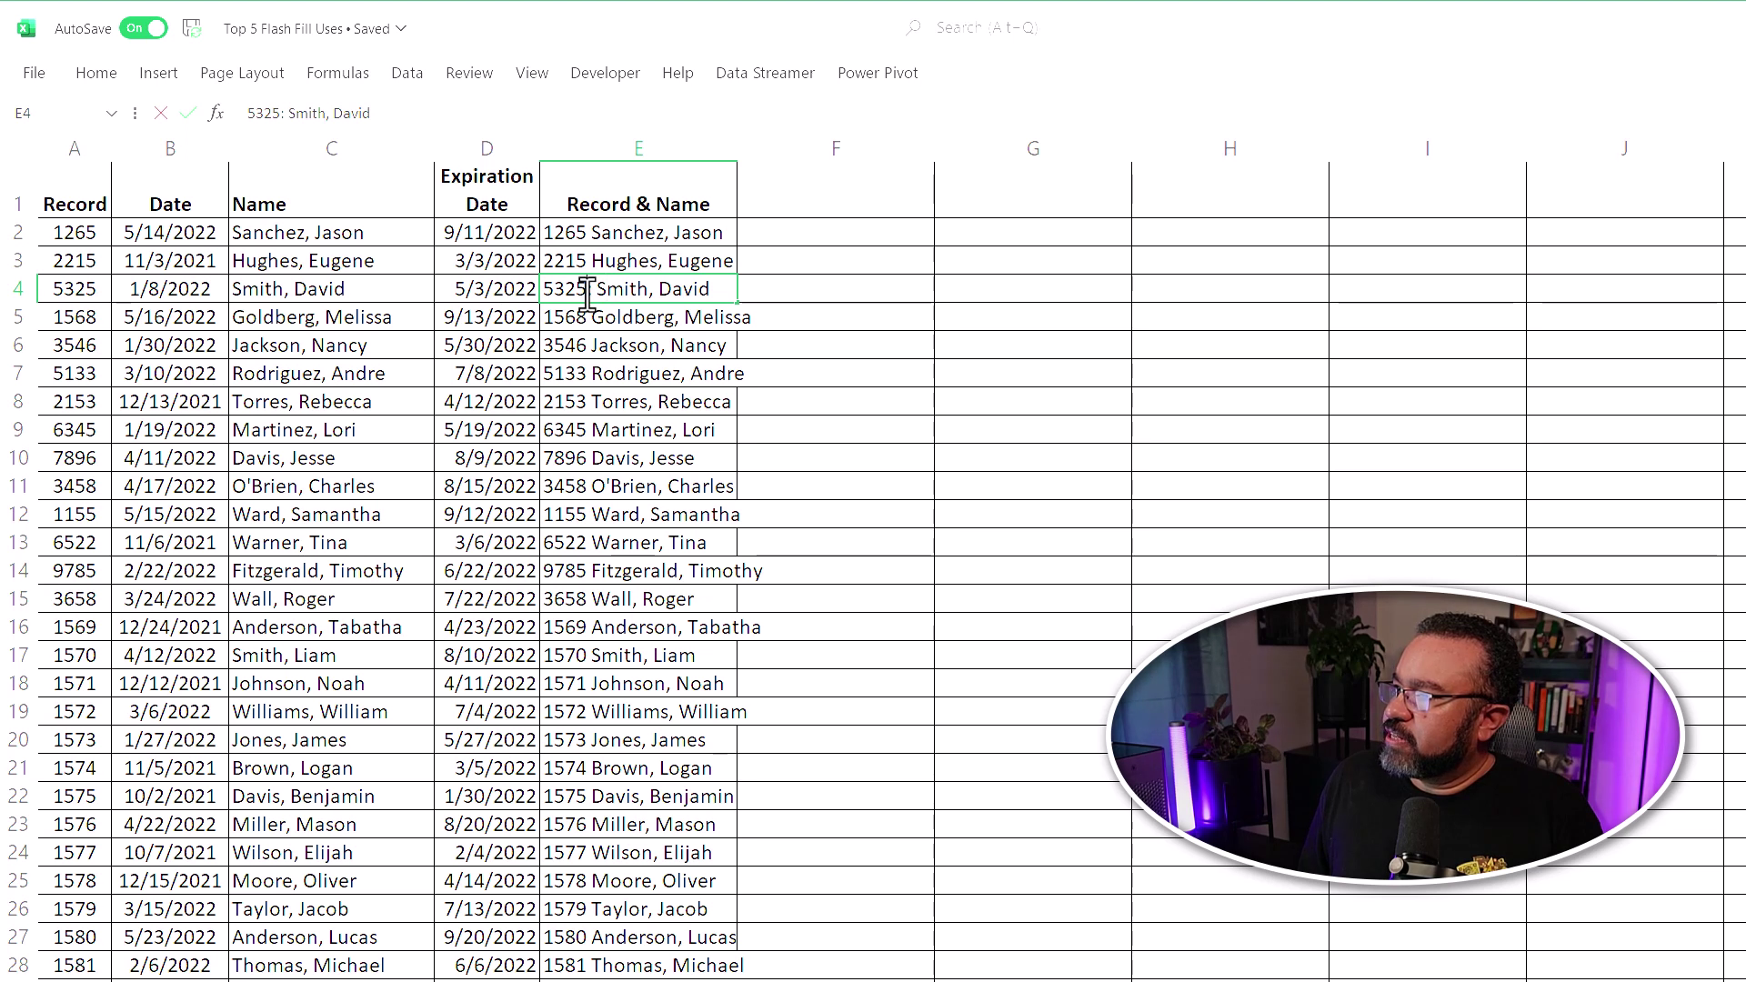
key("BackSpace")
key("Return")
left_click(814, 198)
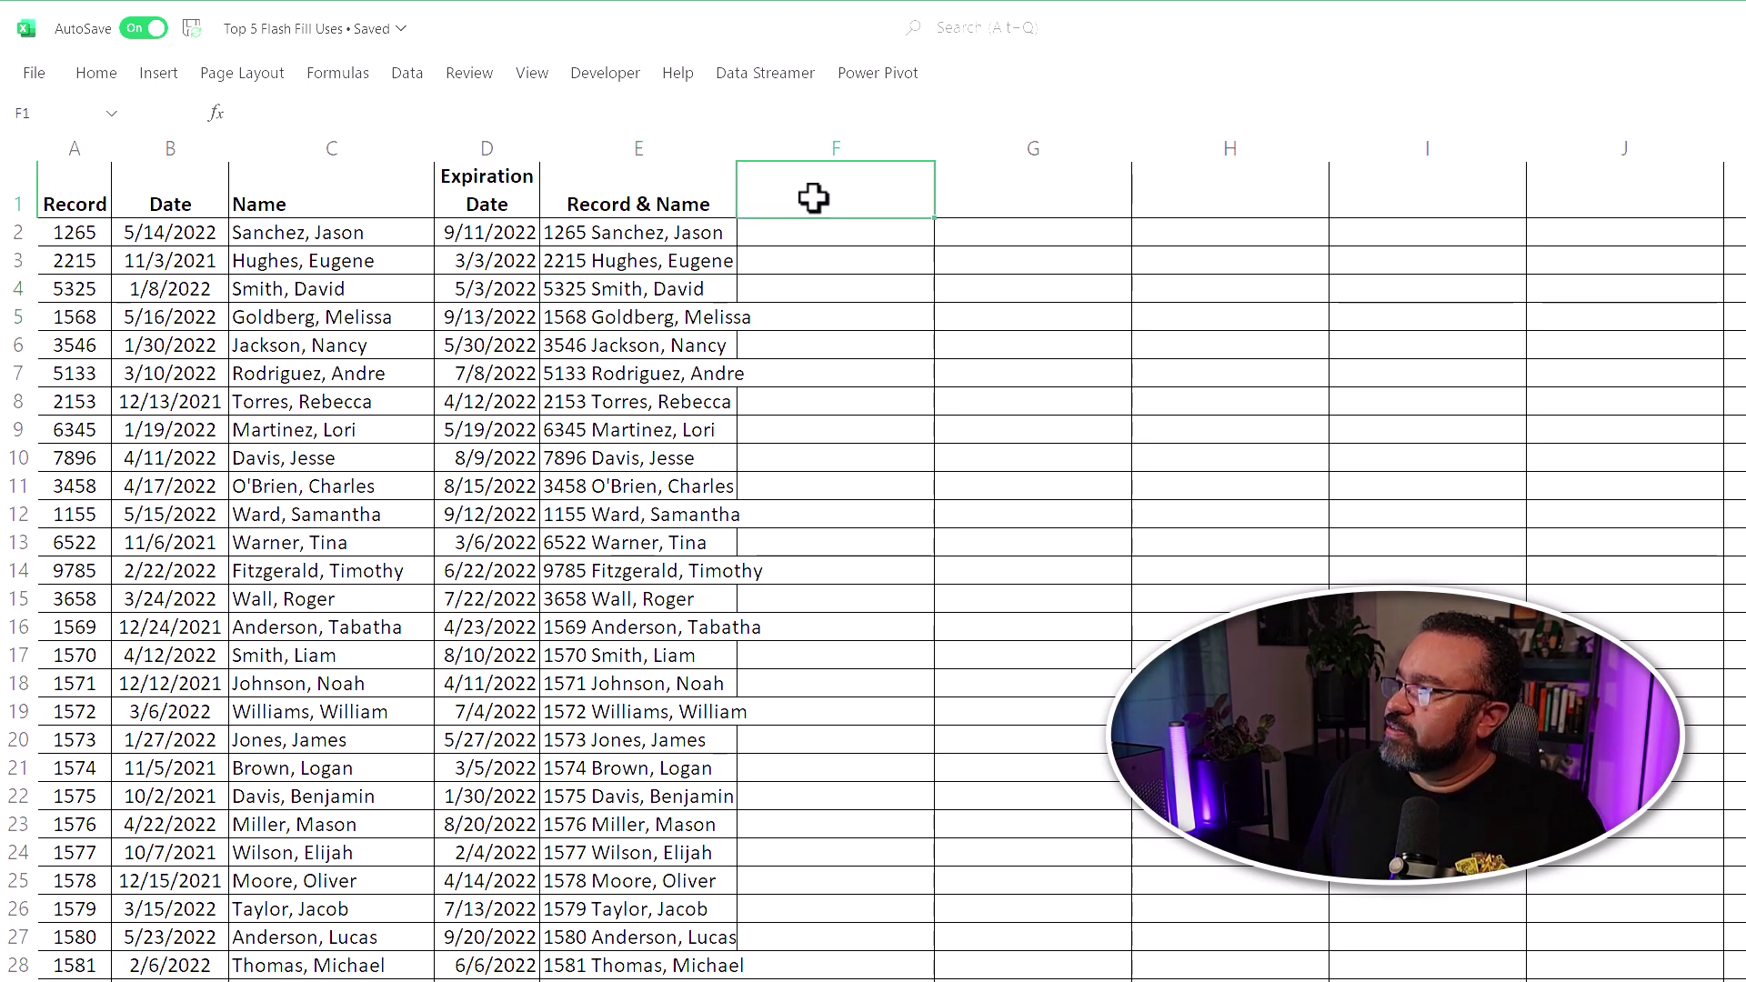
type("Re")
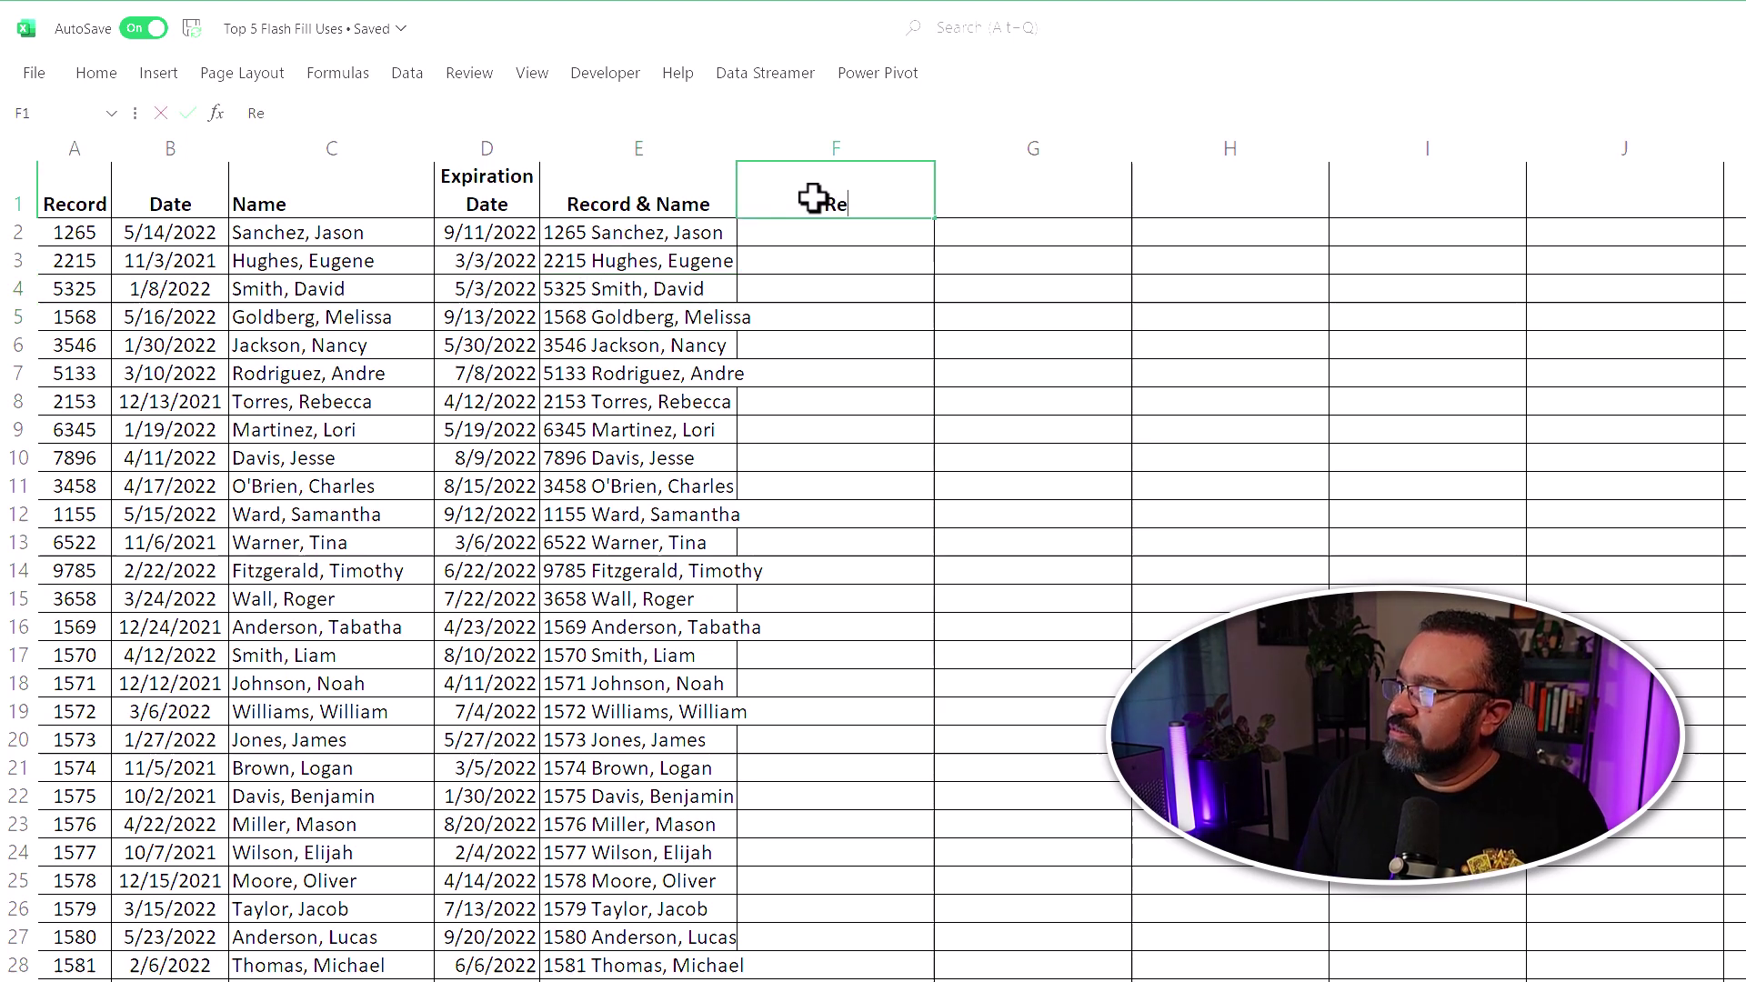
type("cord: Name")
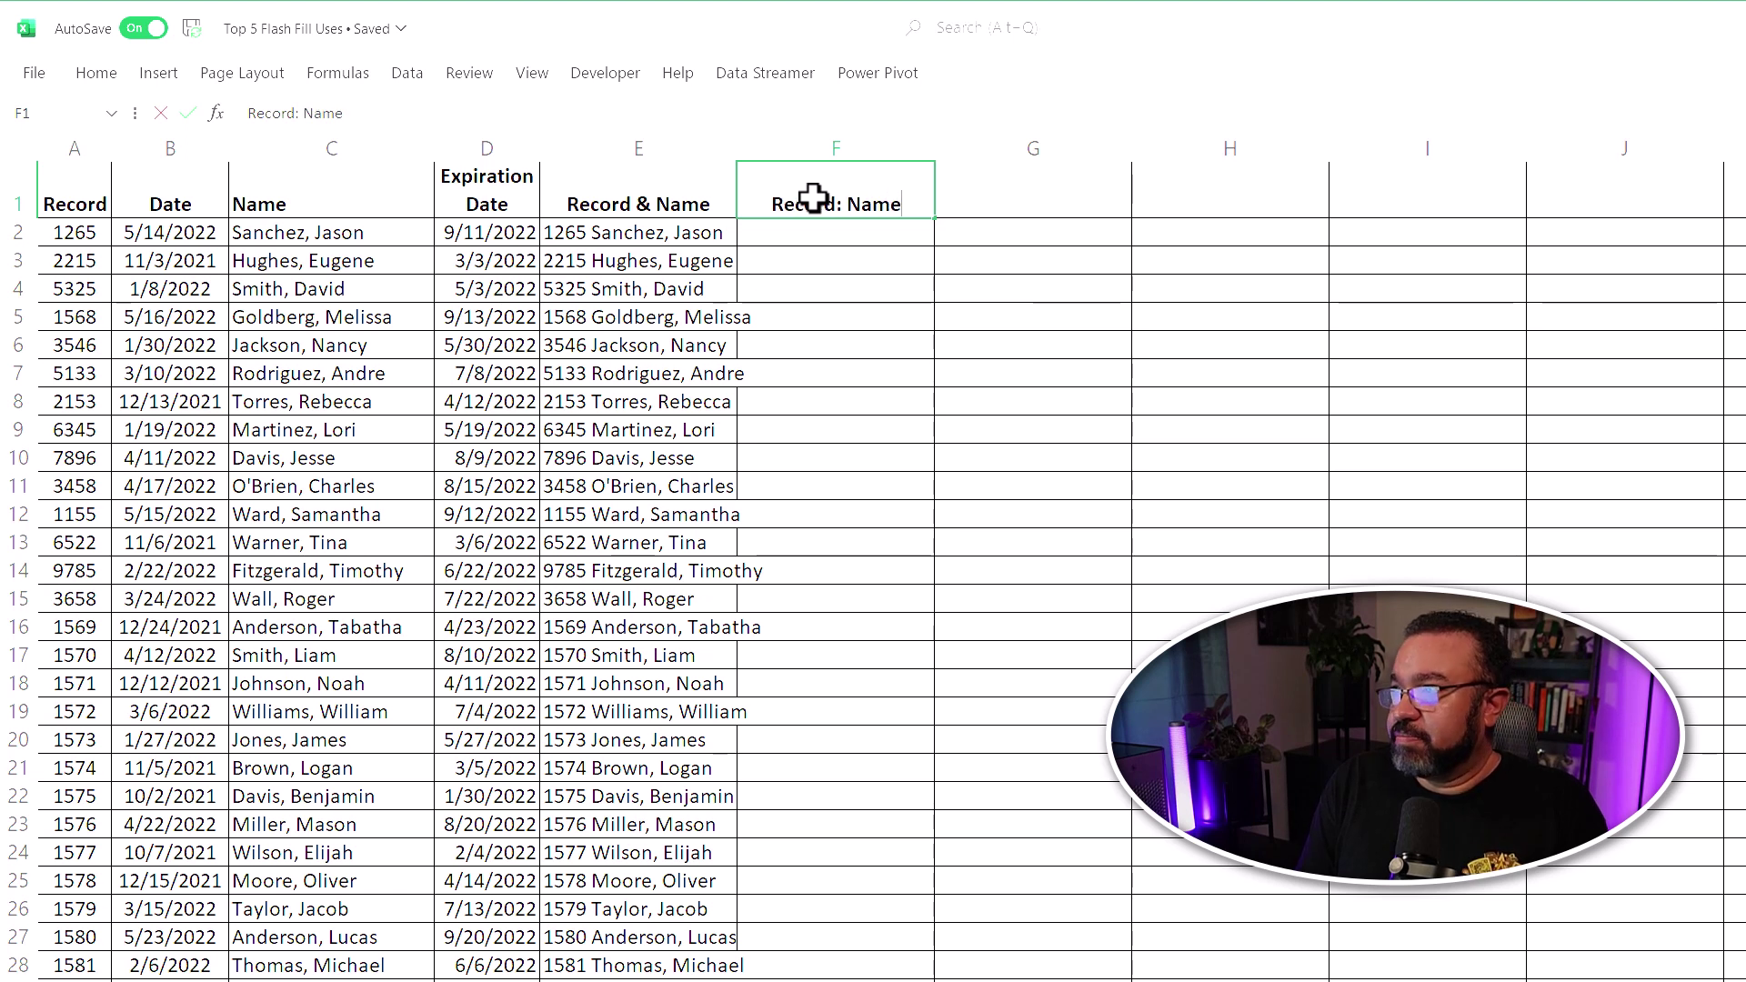
key("Return")
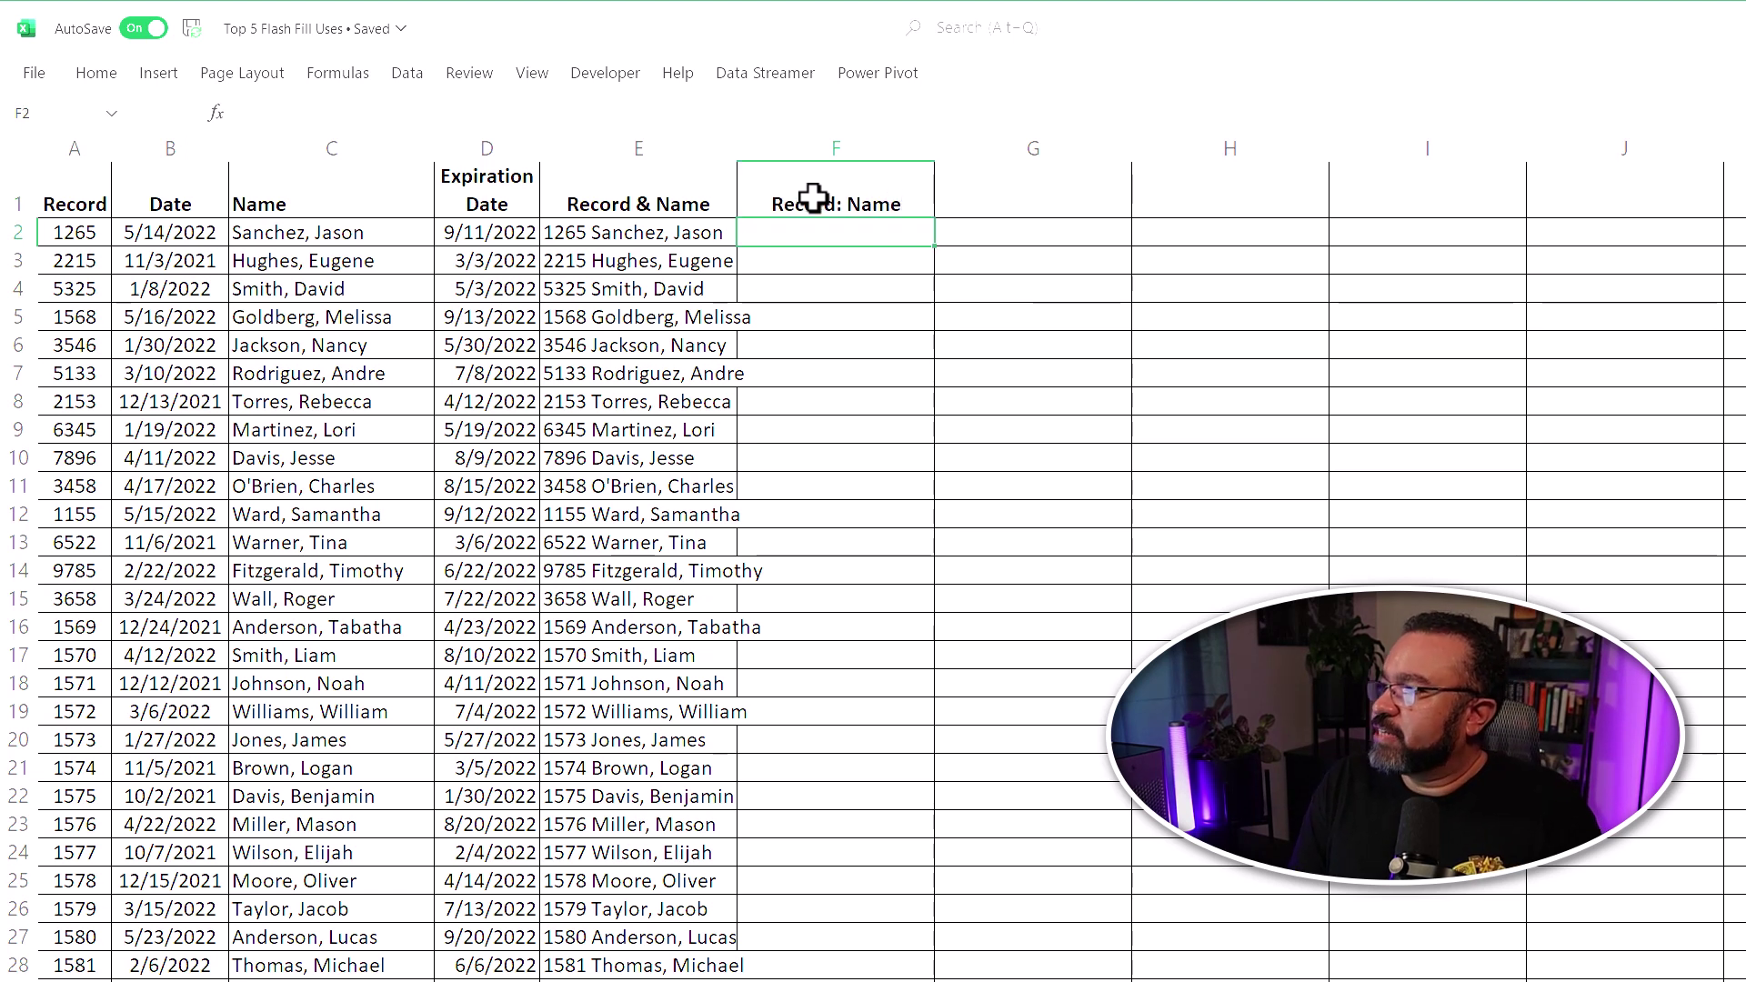
type("1265")
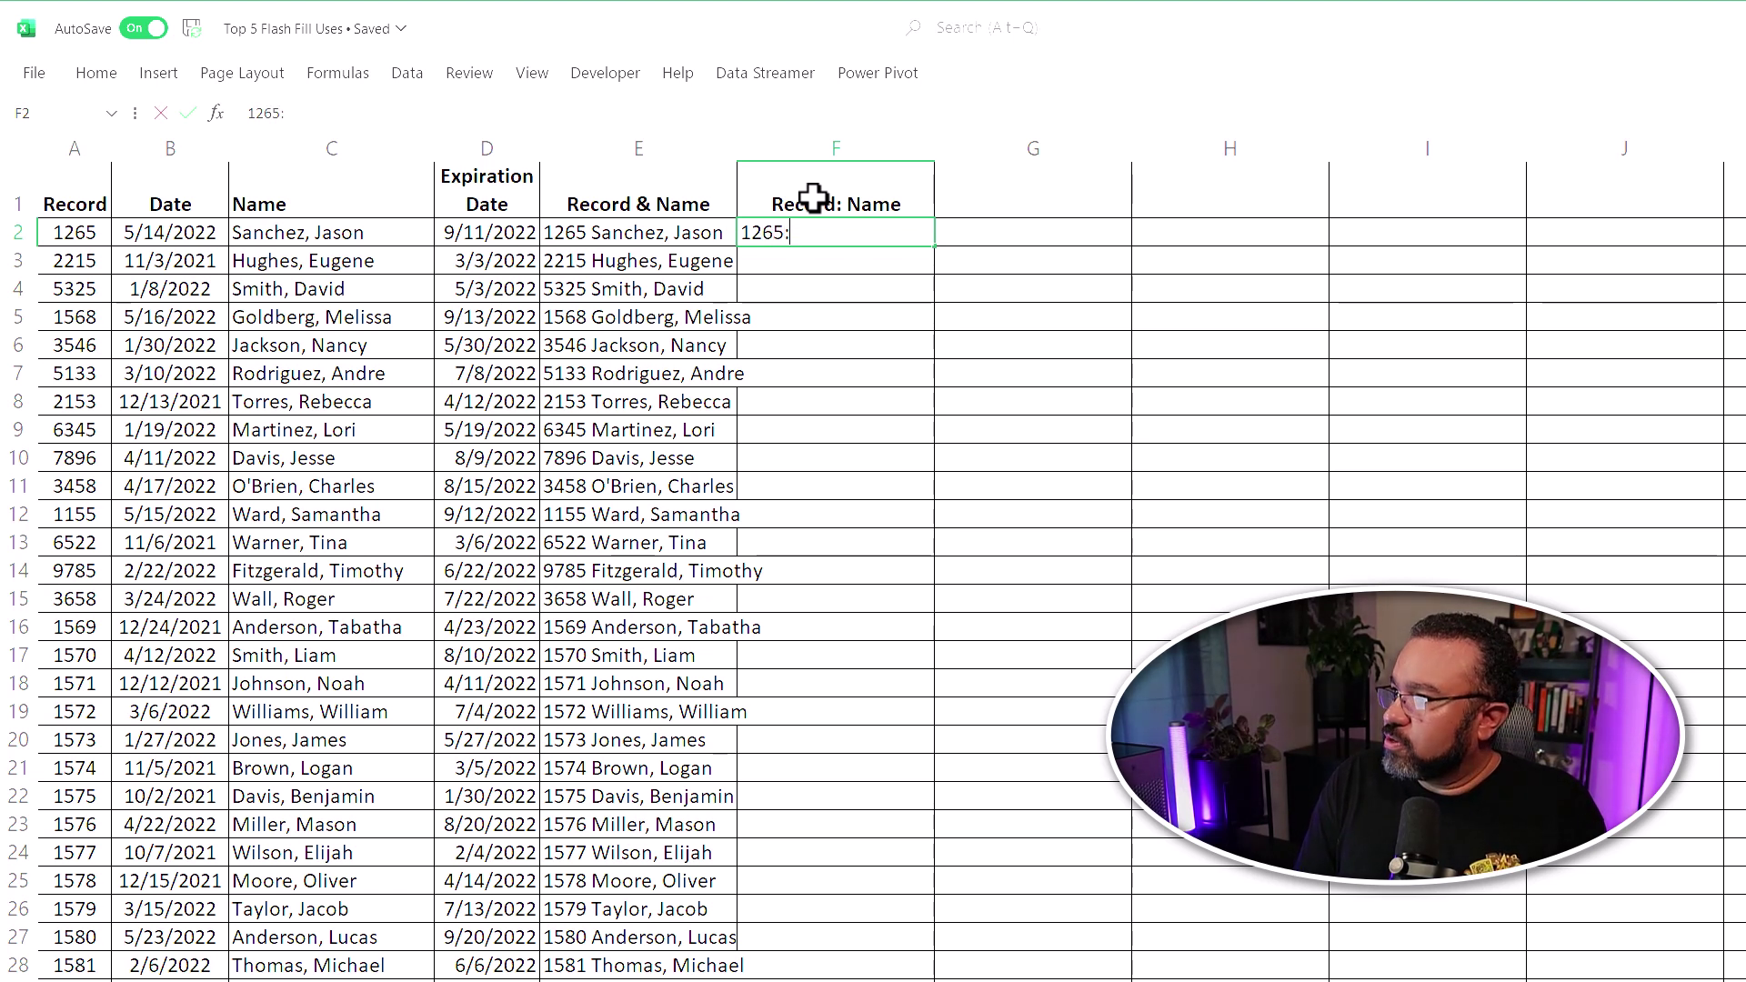
type(": S")
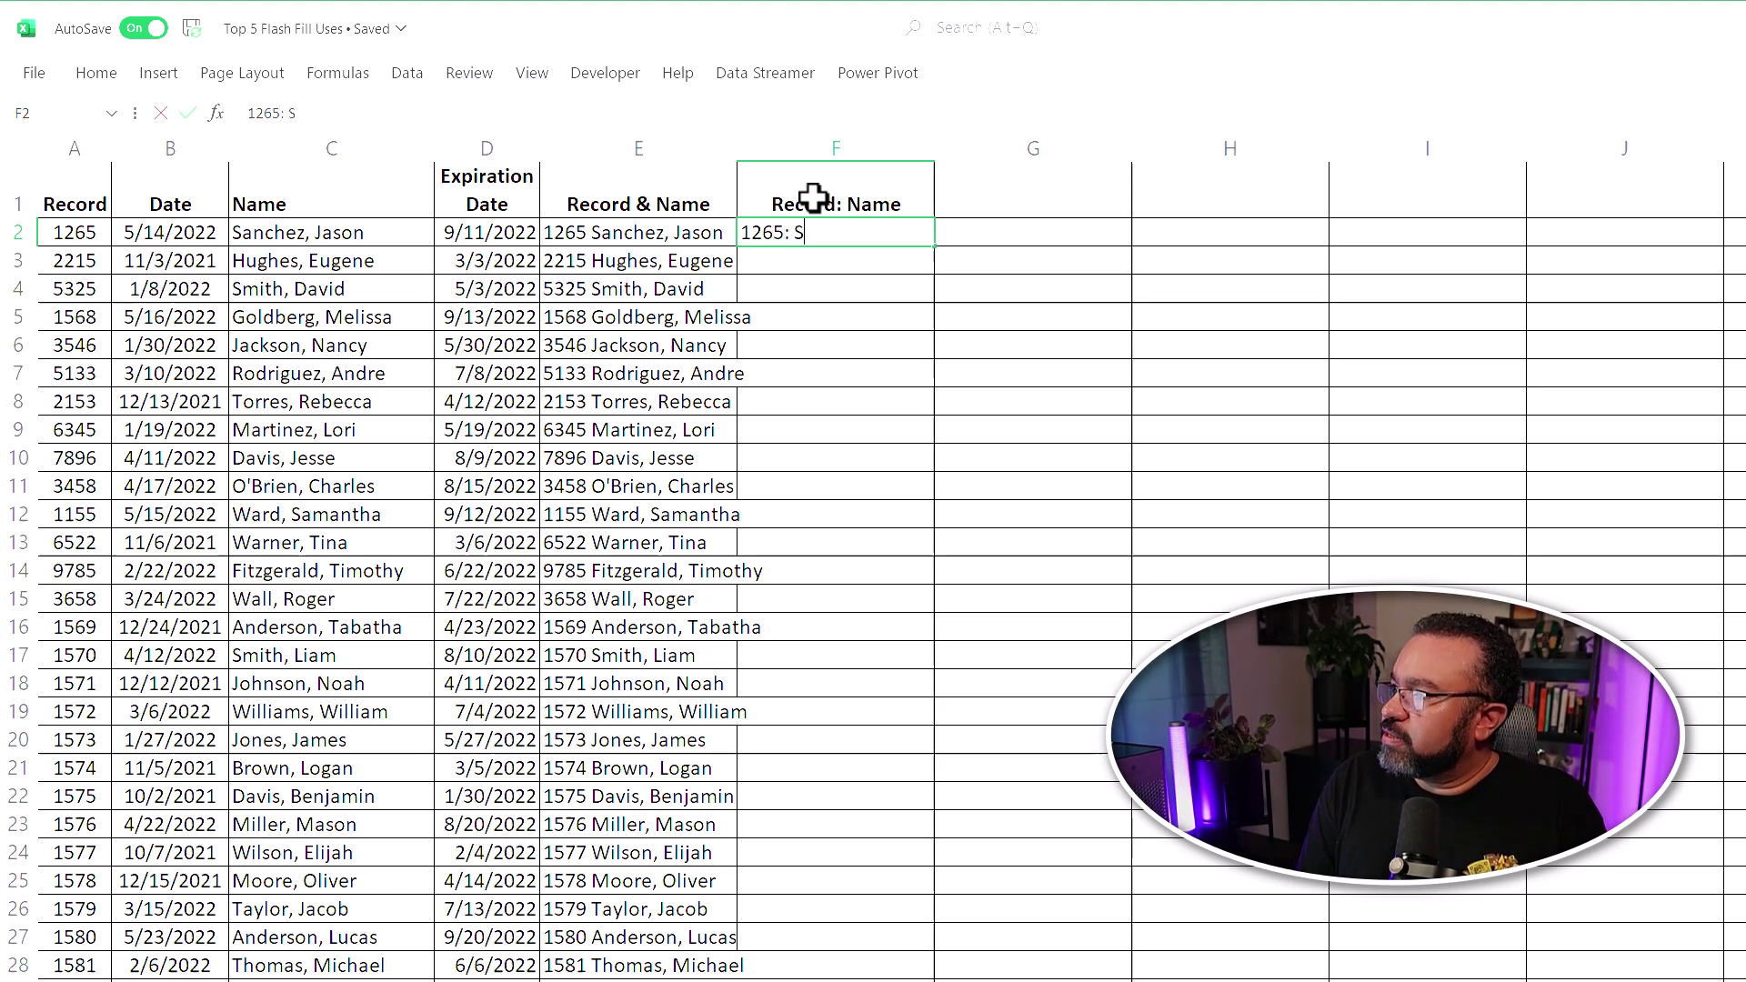
type("anchez, Jason")
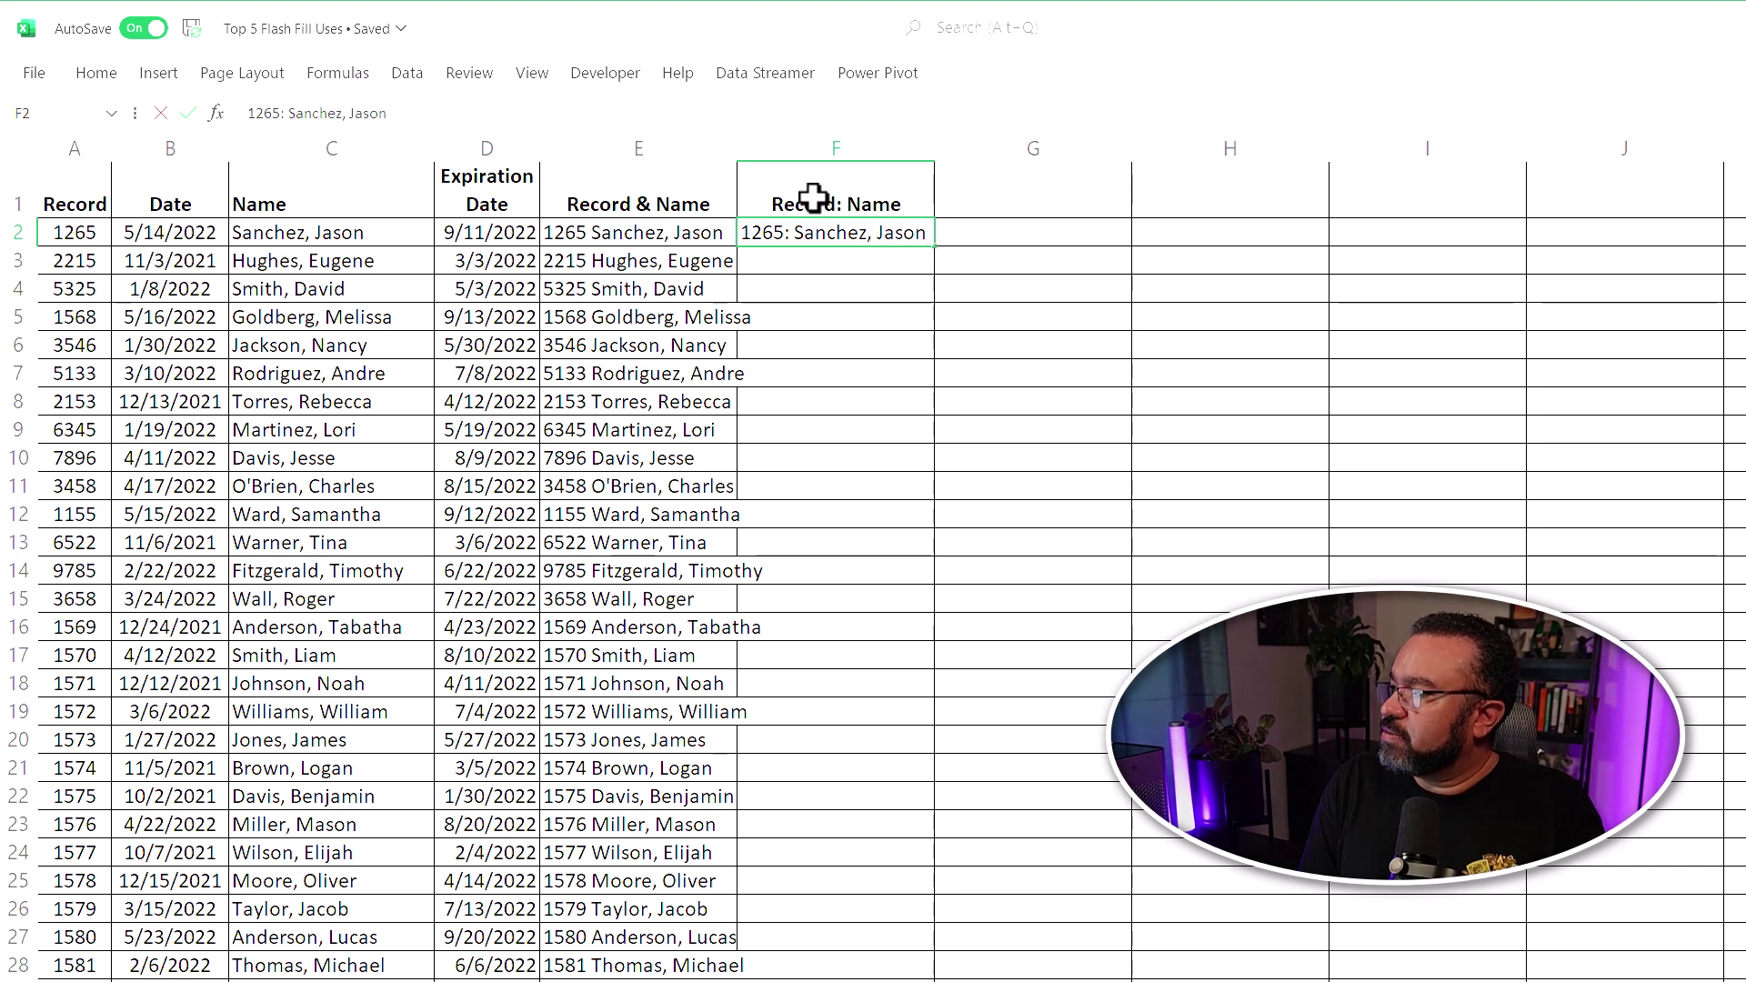
key("Return")
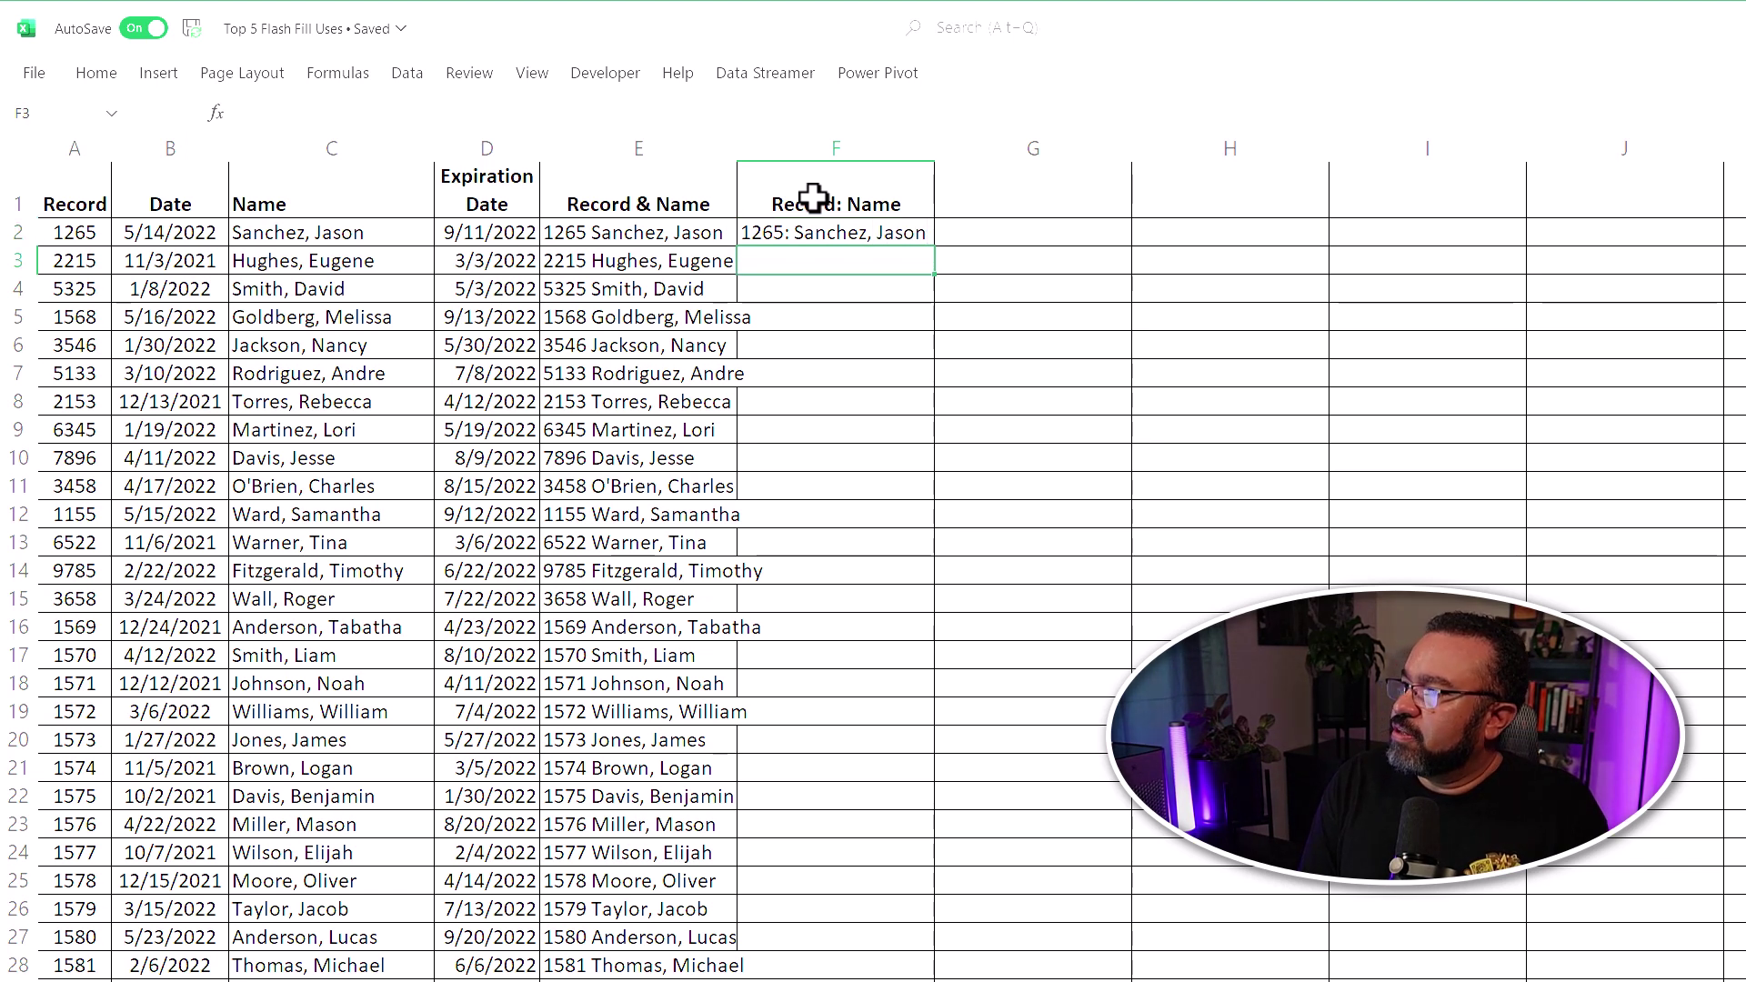
type("2215: Hughes, Eugene")
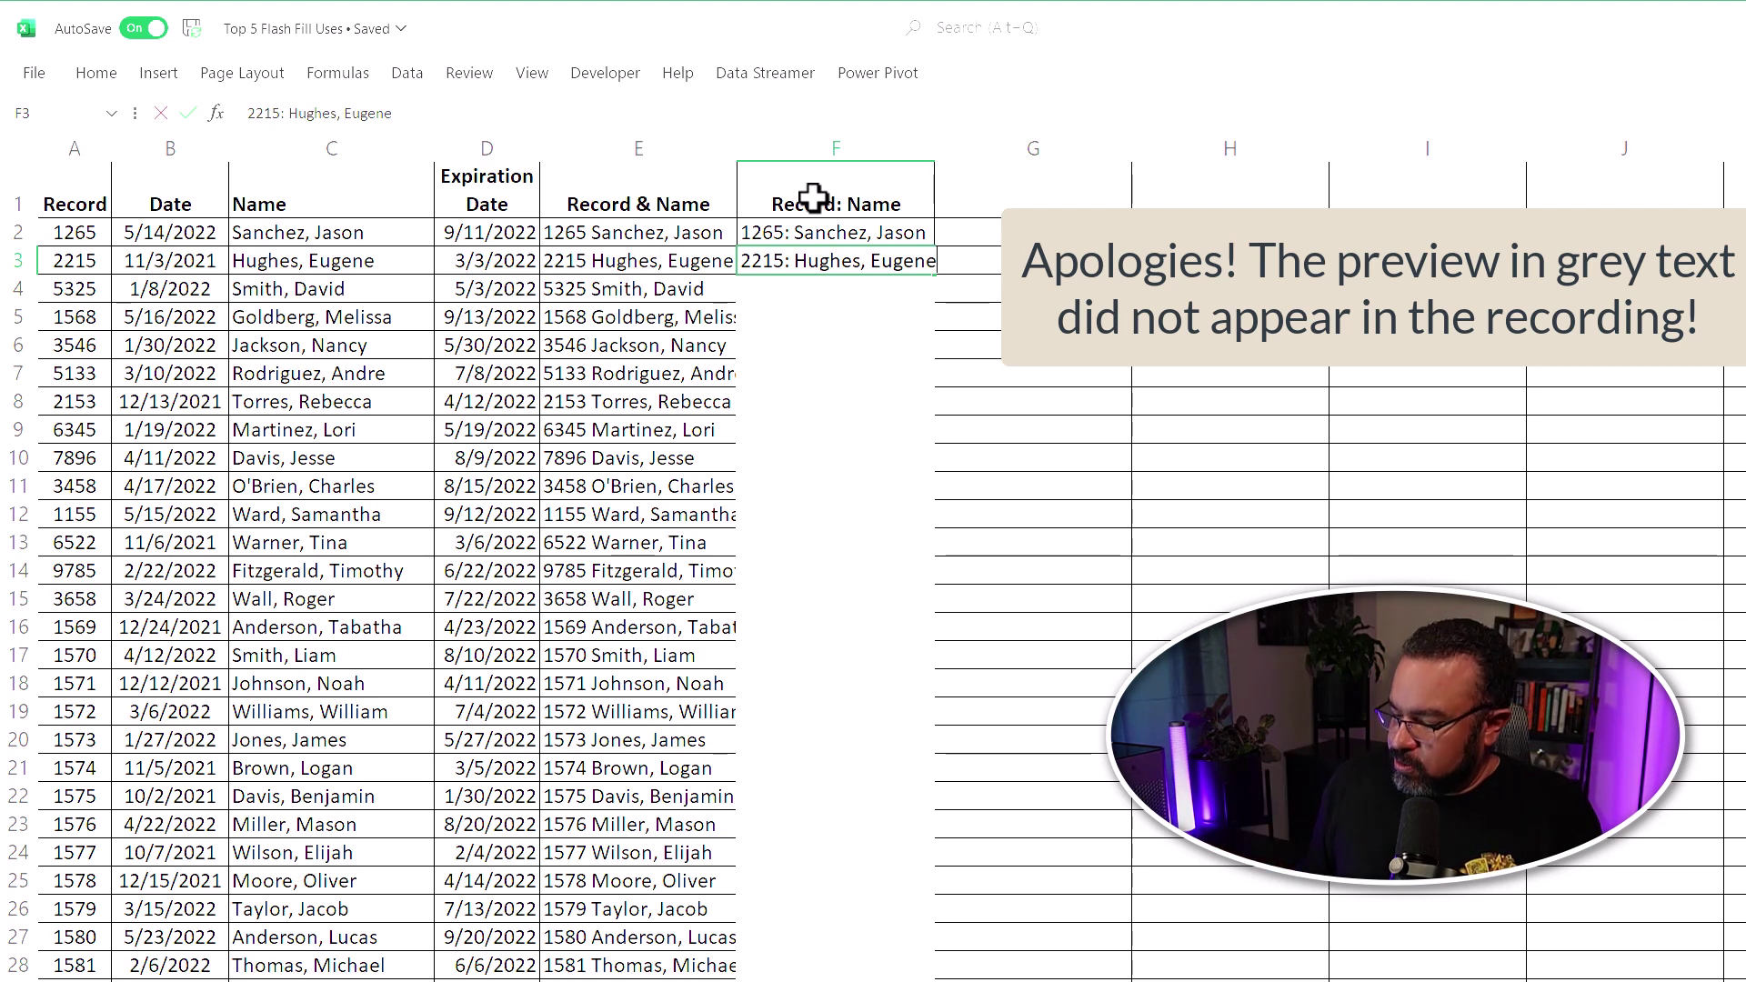
key("Return")
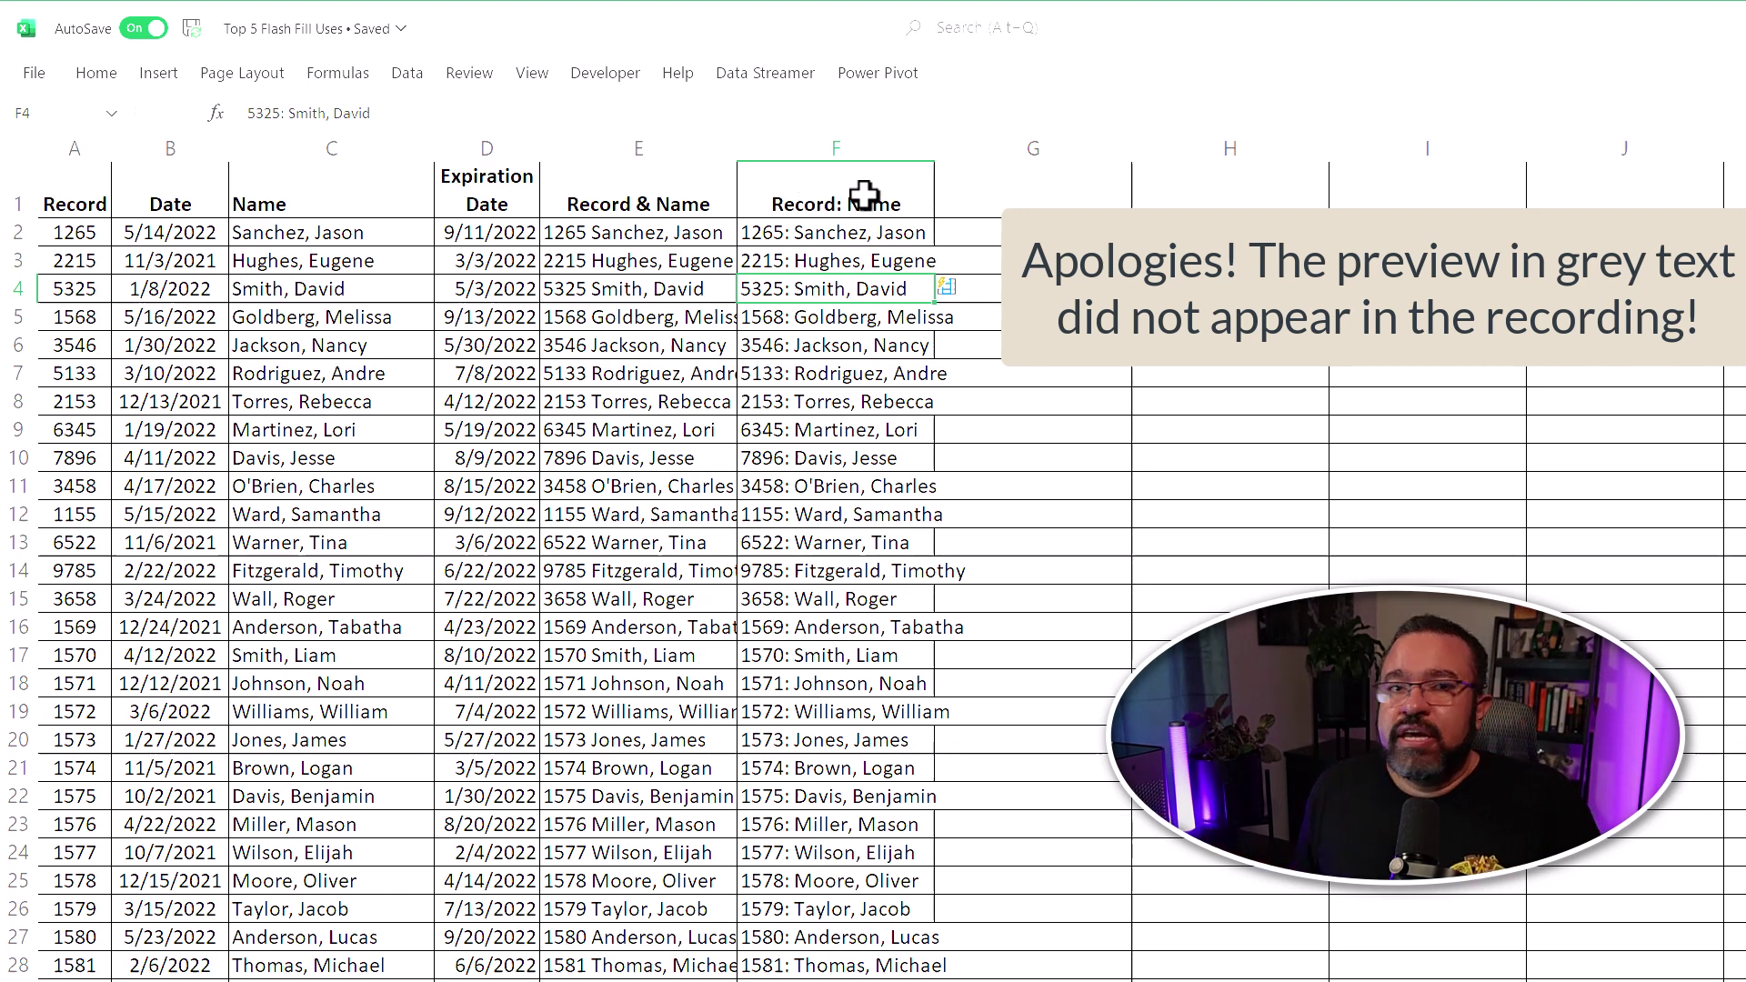
left_click(837, 318)
left_click(834, 349)
left_click(830, 410)
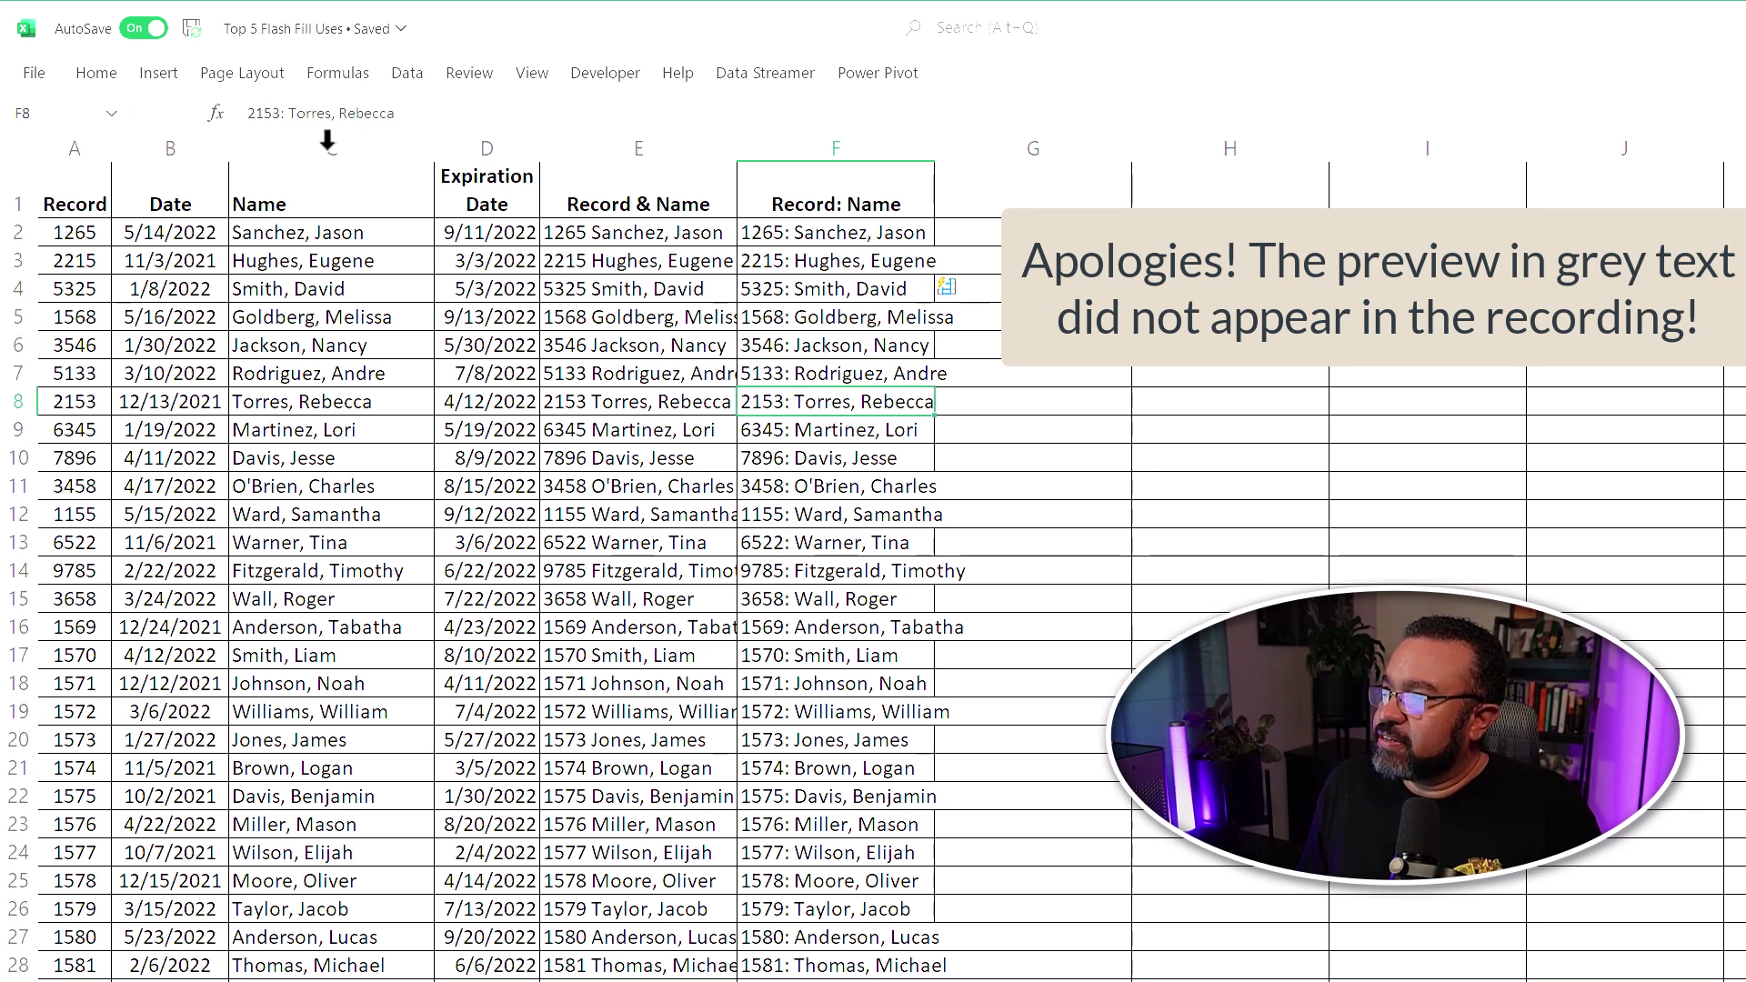
left_click(373, 146)
left_click(45, 144)
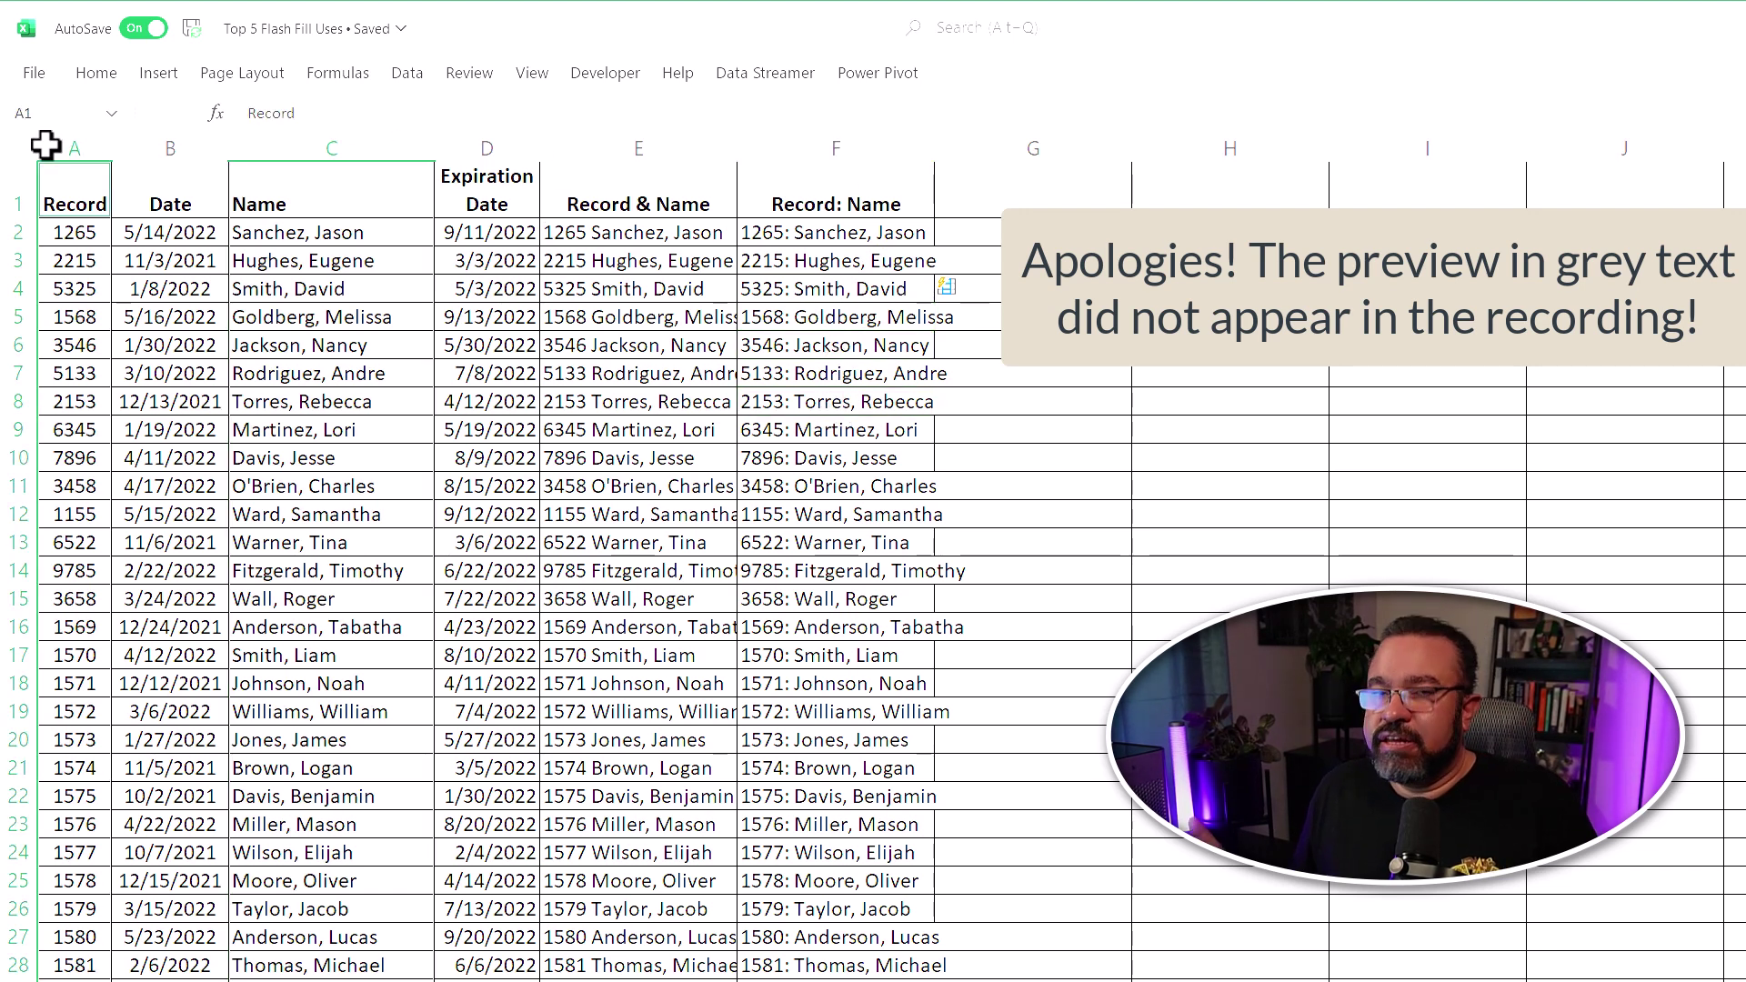
left_click(346, 145, "shift")
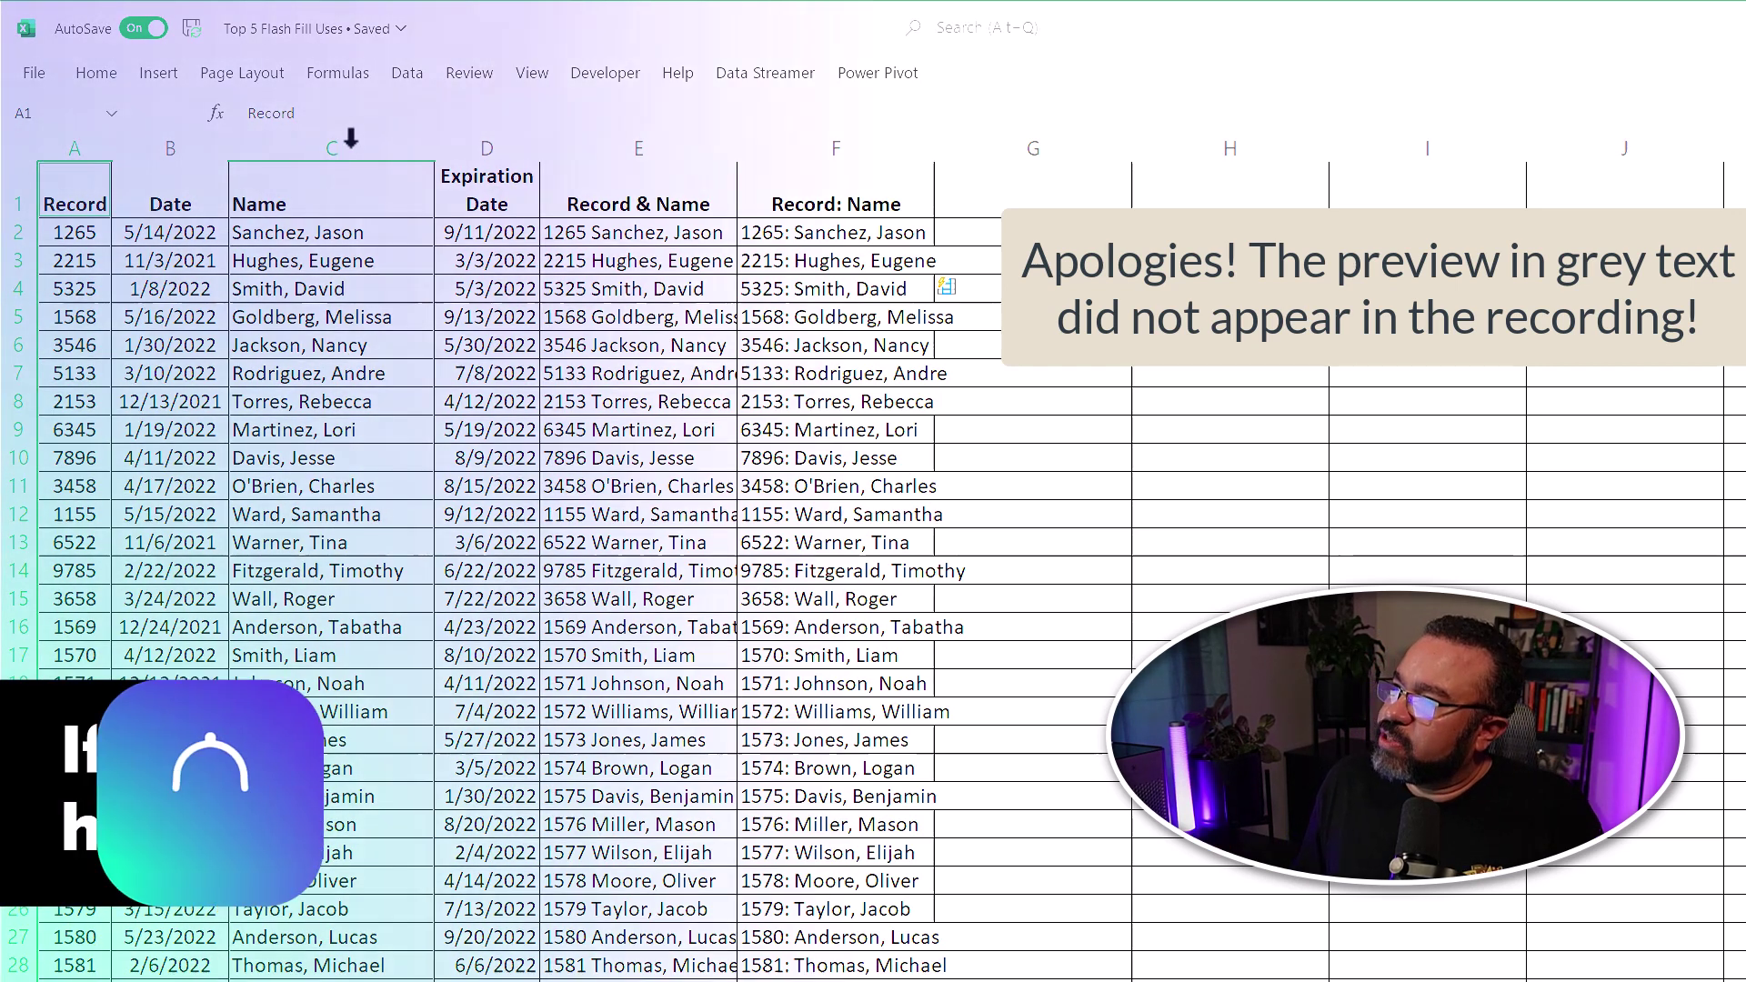
right_click(356, 150)
left_click(420, 411)
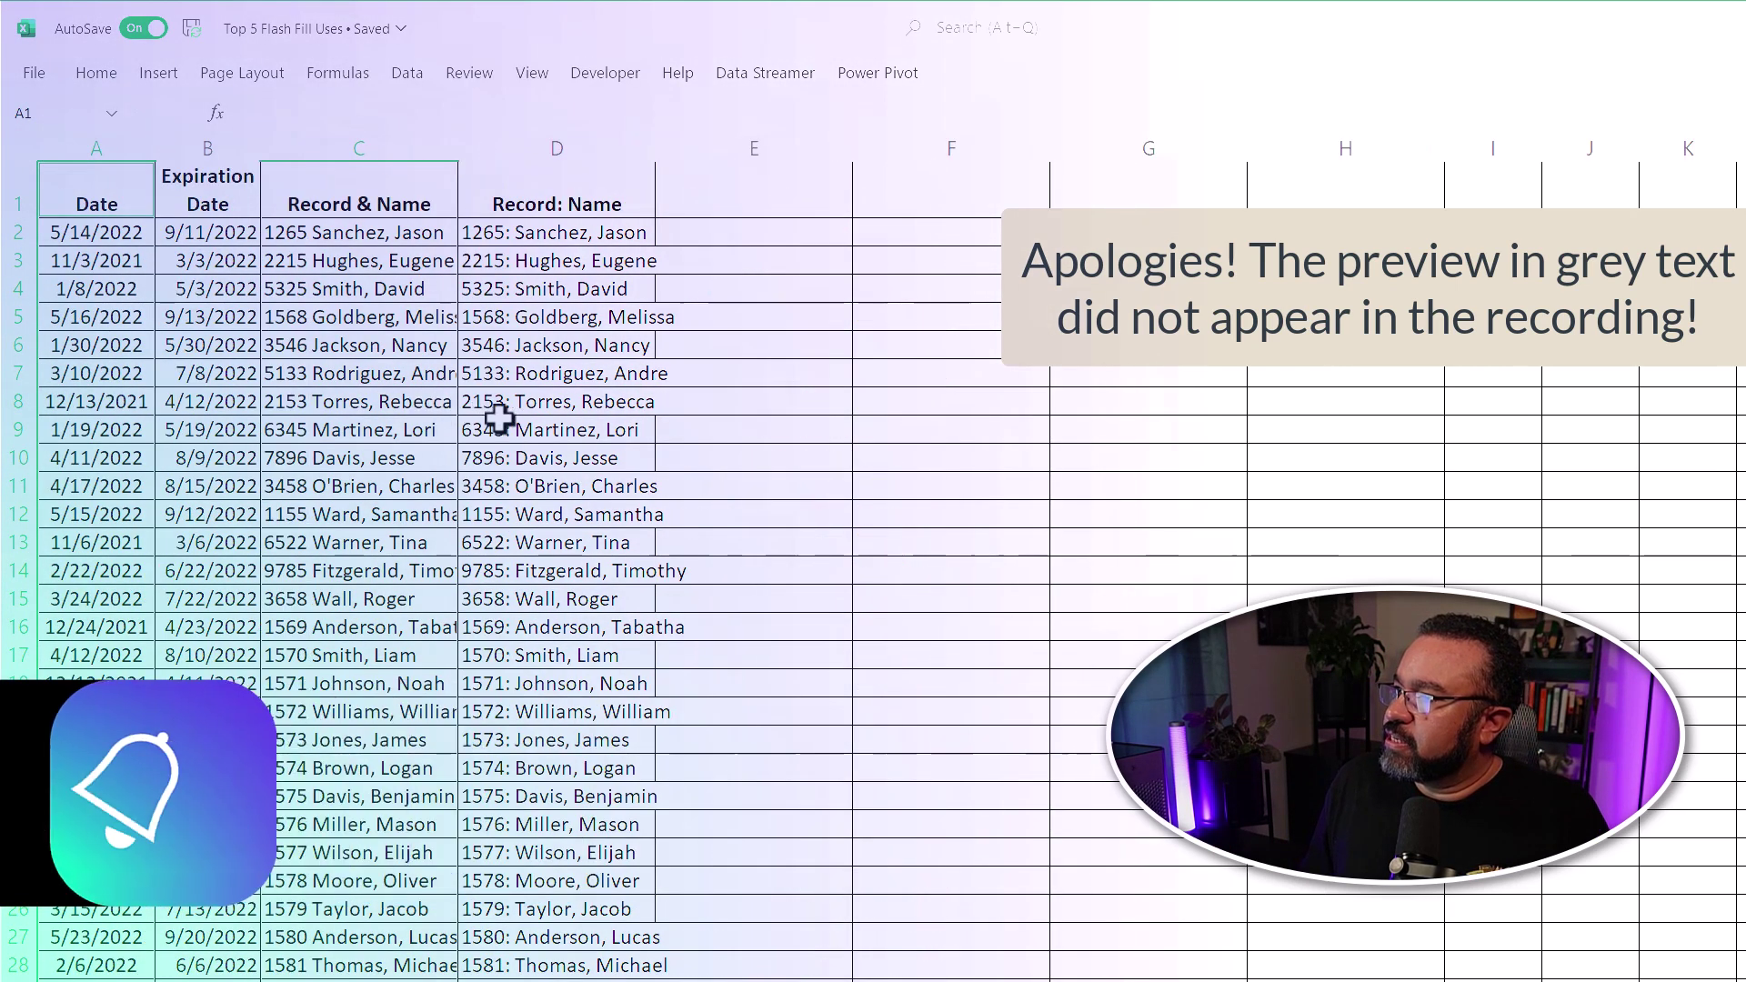
left_click(502, 426)
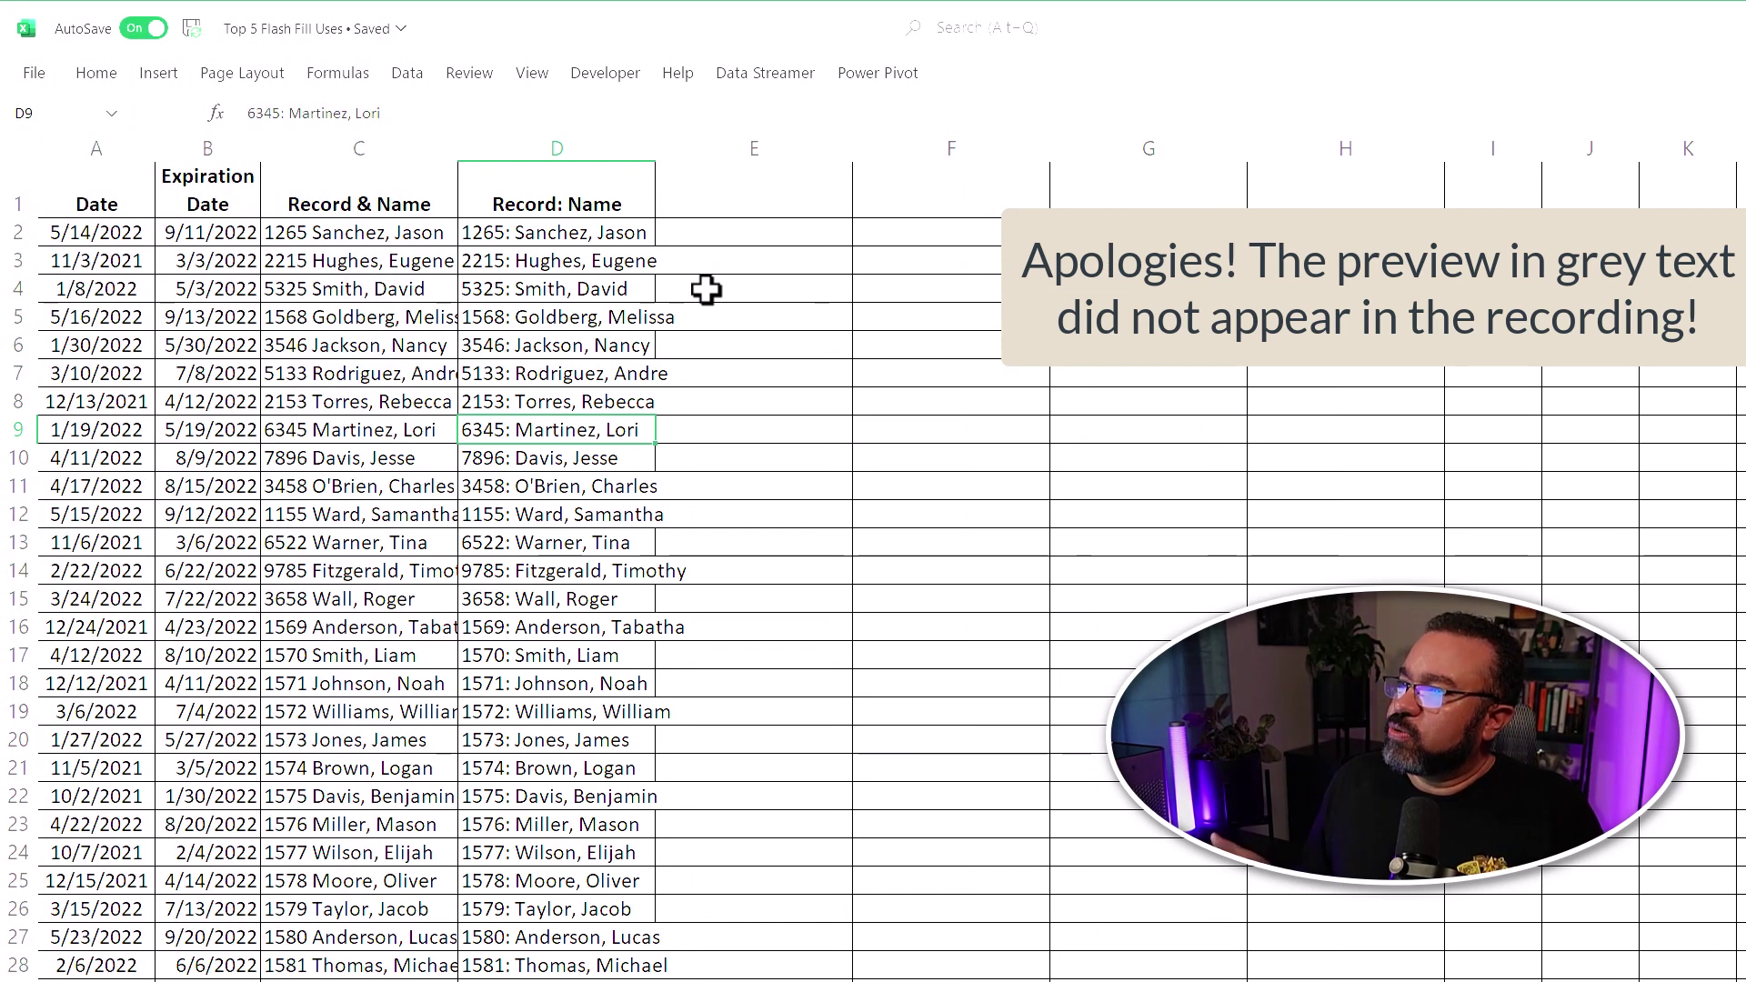
key("ctrl+z")
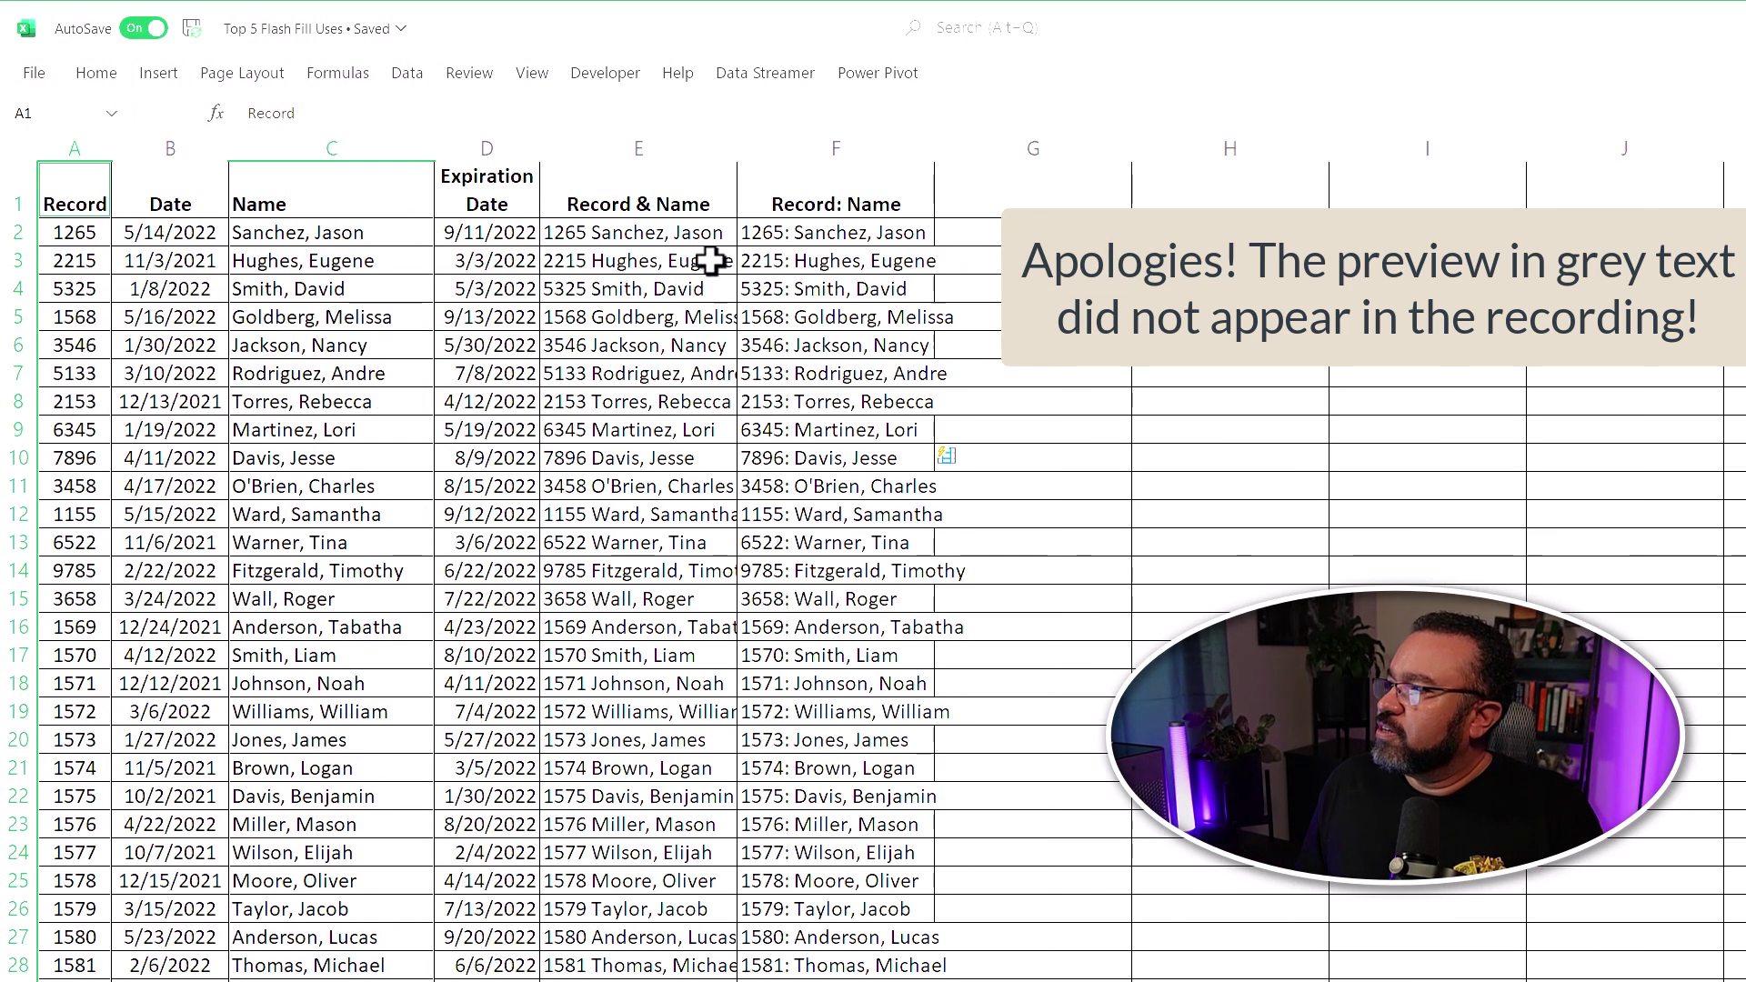
left_click(728, 264)
left_click(859, 228)
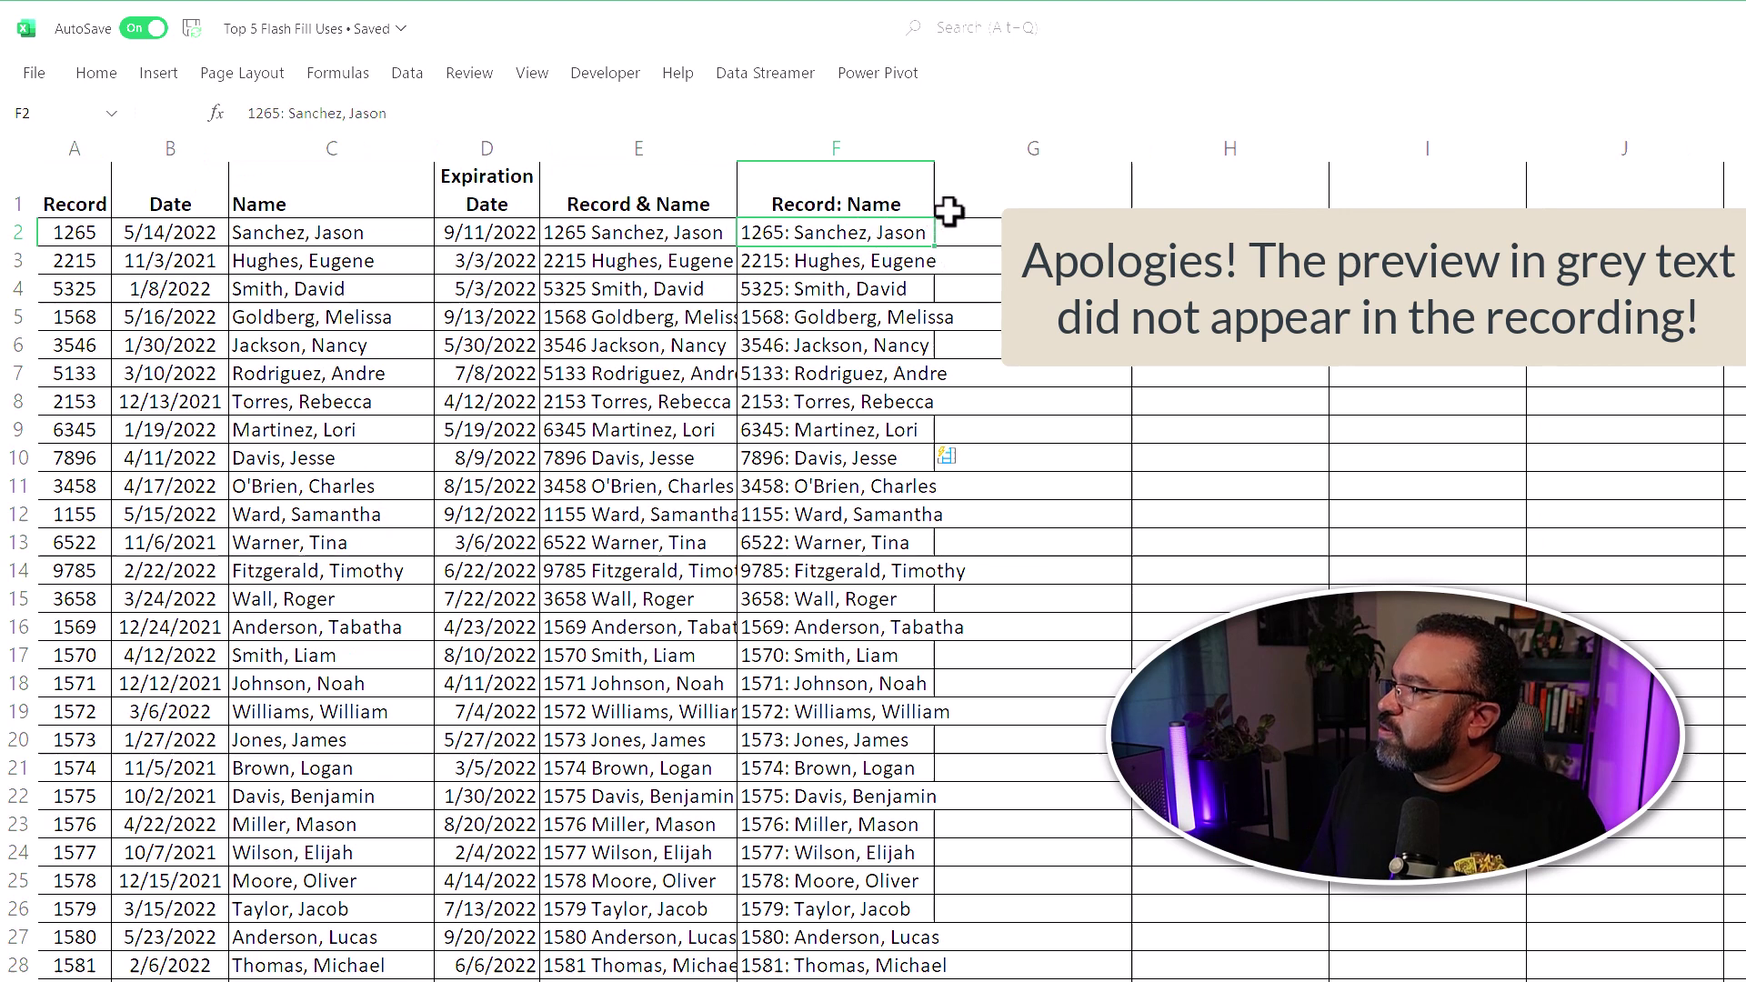
Delete column E (Record & Name) with Ctrl+minus, then select F1 and the first Name entry
right_click(627, 148)
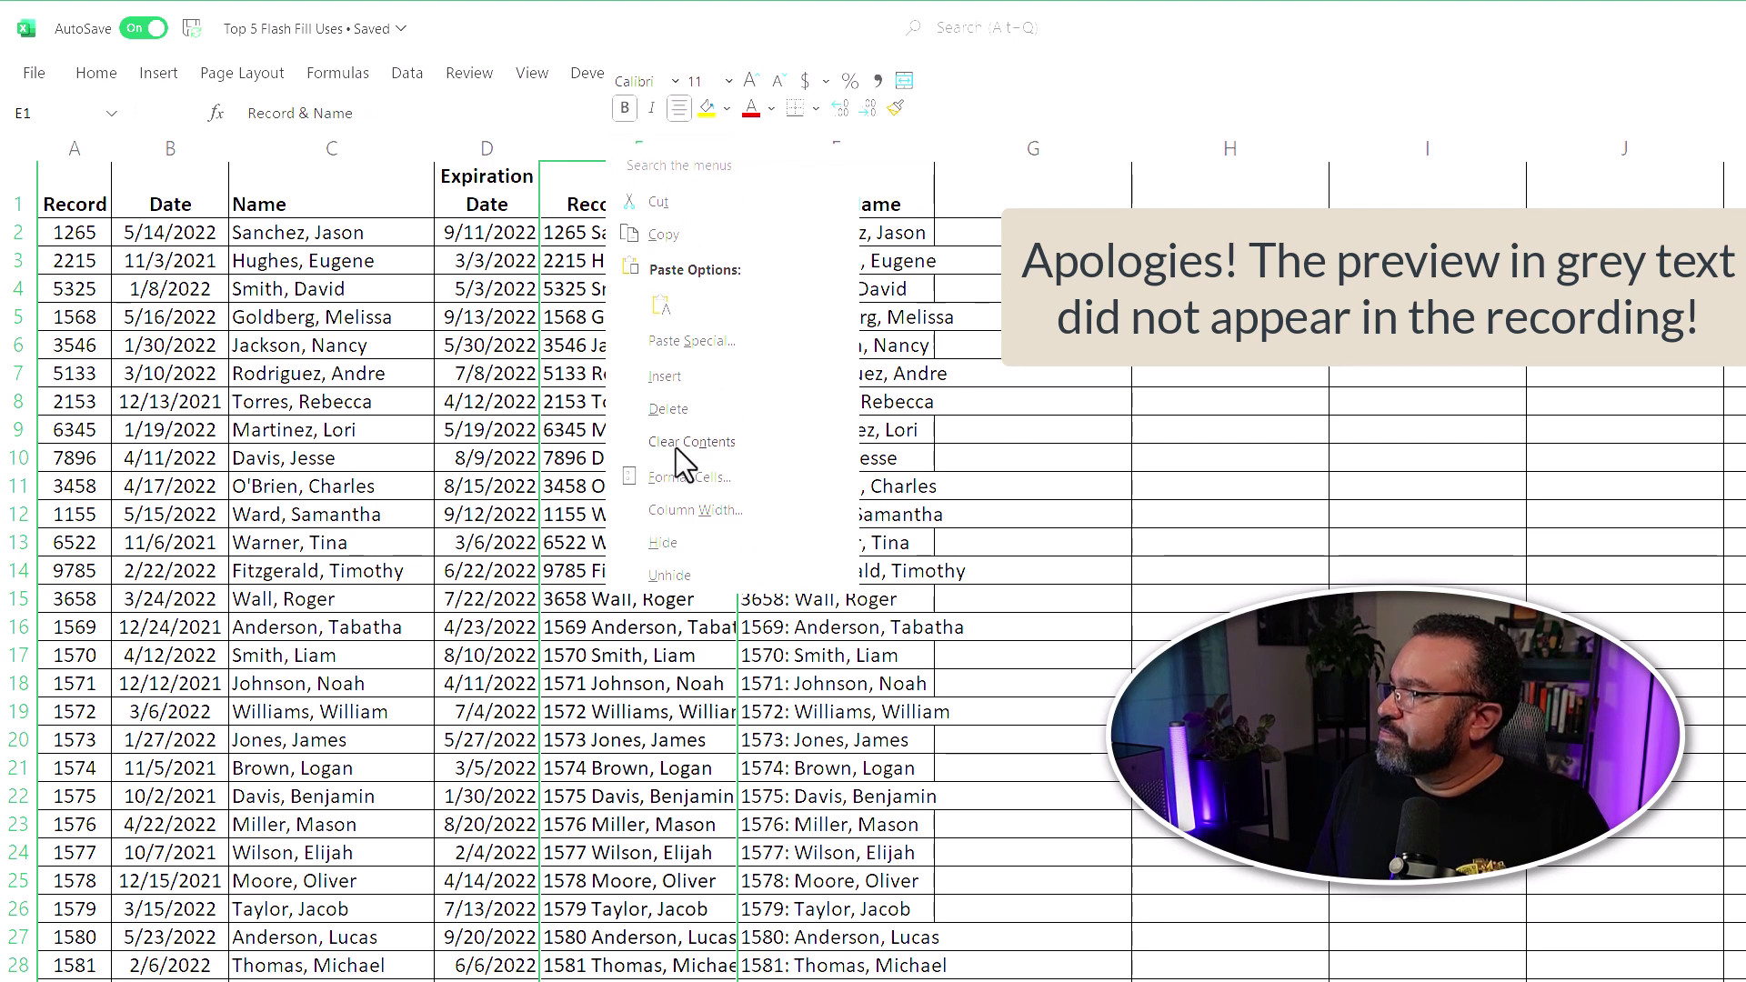
key("Escape")
key("ctrl+minus")
right_click(892, 148)
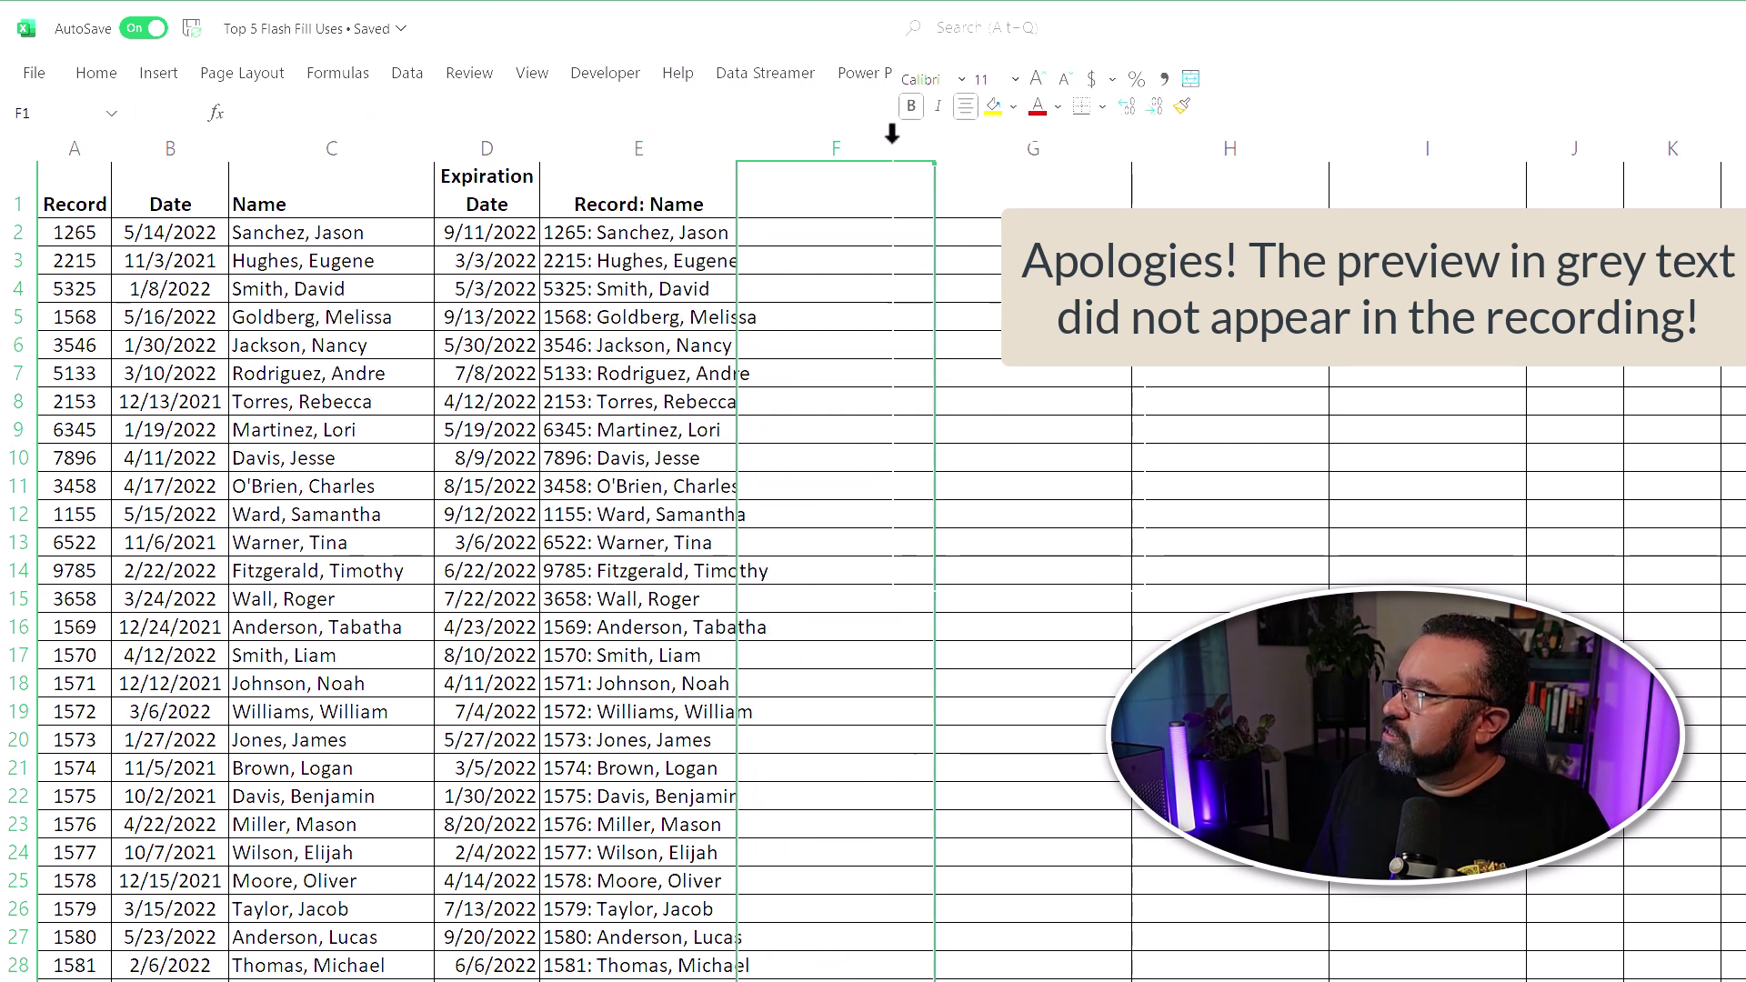
key("Escape")
left_click(874, 203)
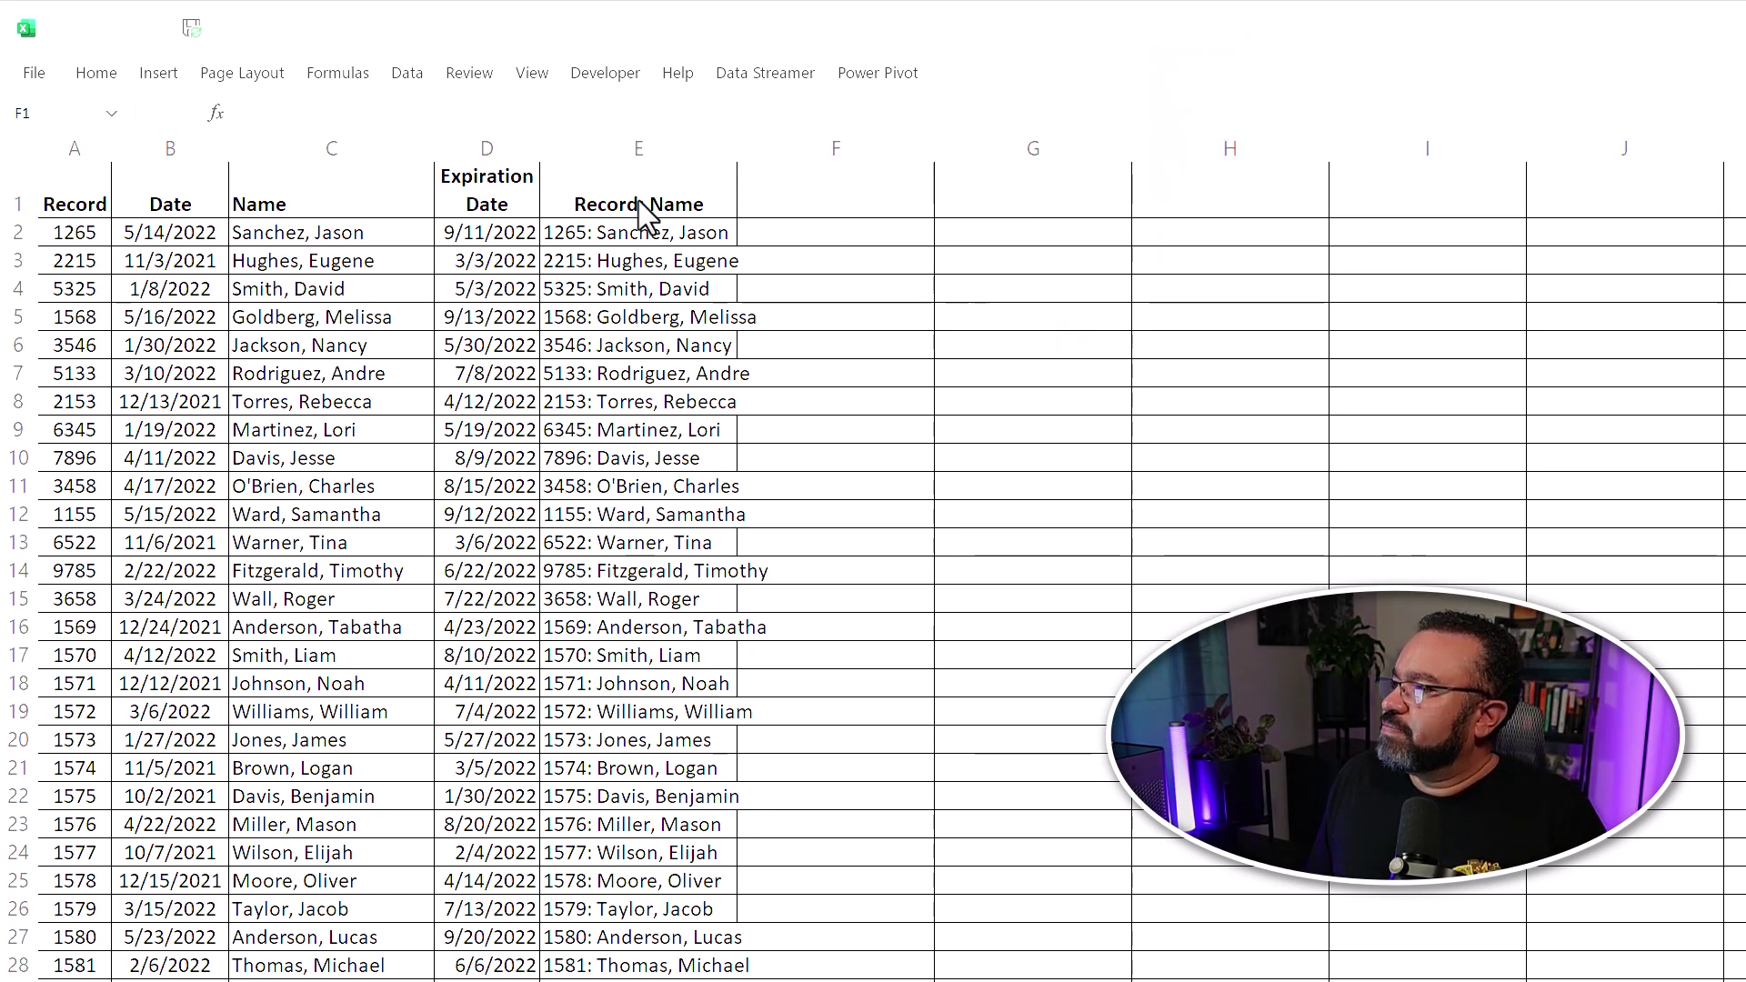
left_click(292, 234)
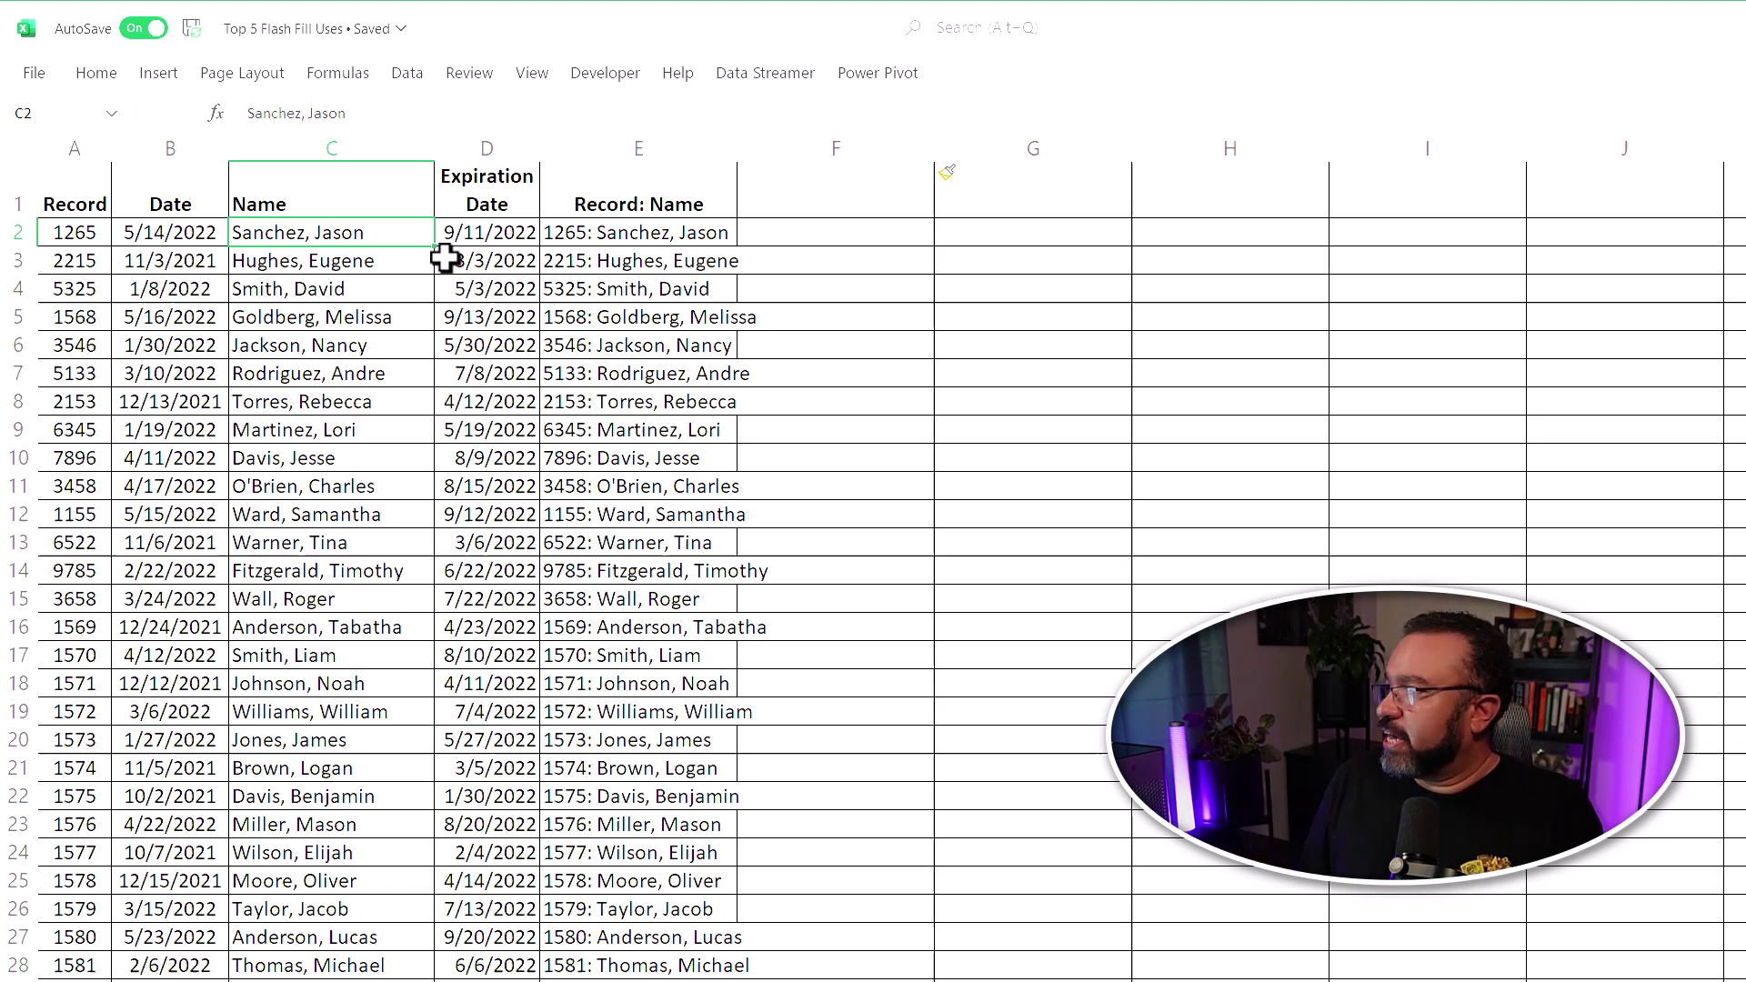
Head F1 'First & Last Name', enter 'Jason Sanchez' and 'Eugene Hughes', and accept Flash Fill
left_click(814, 189)
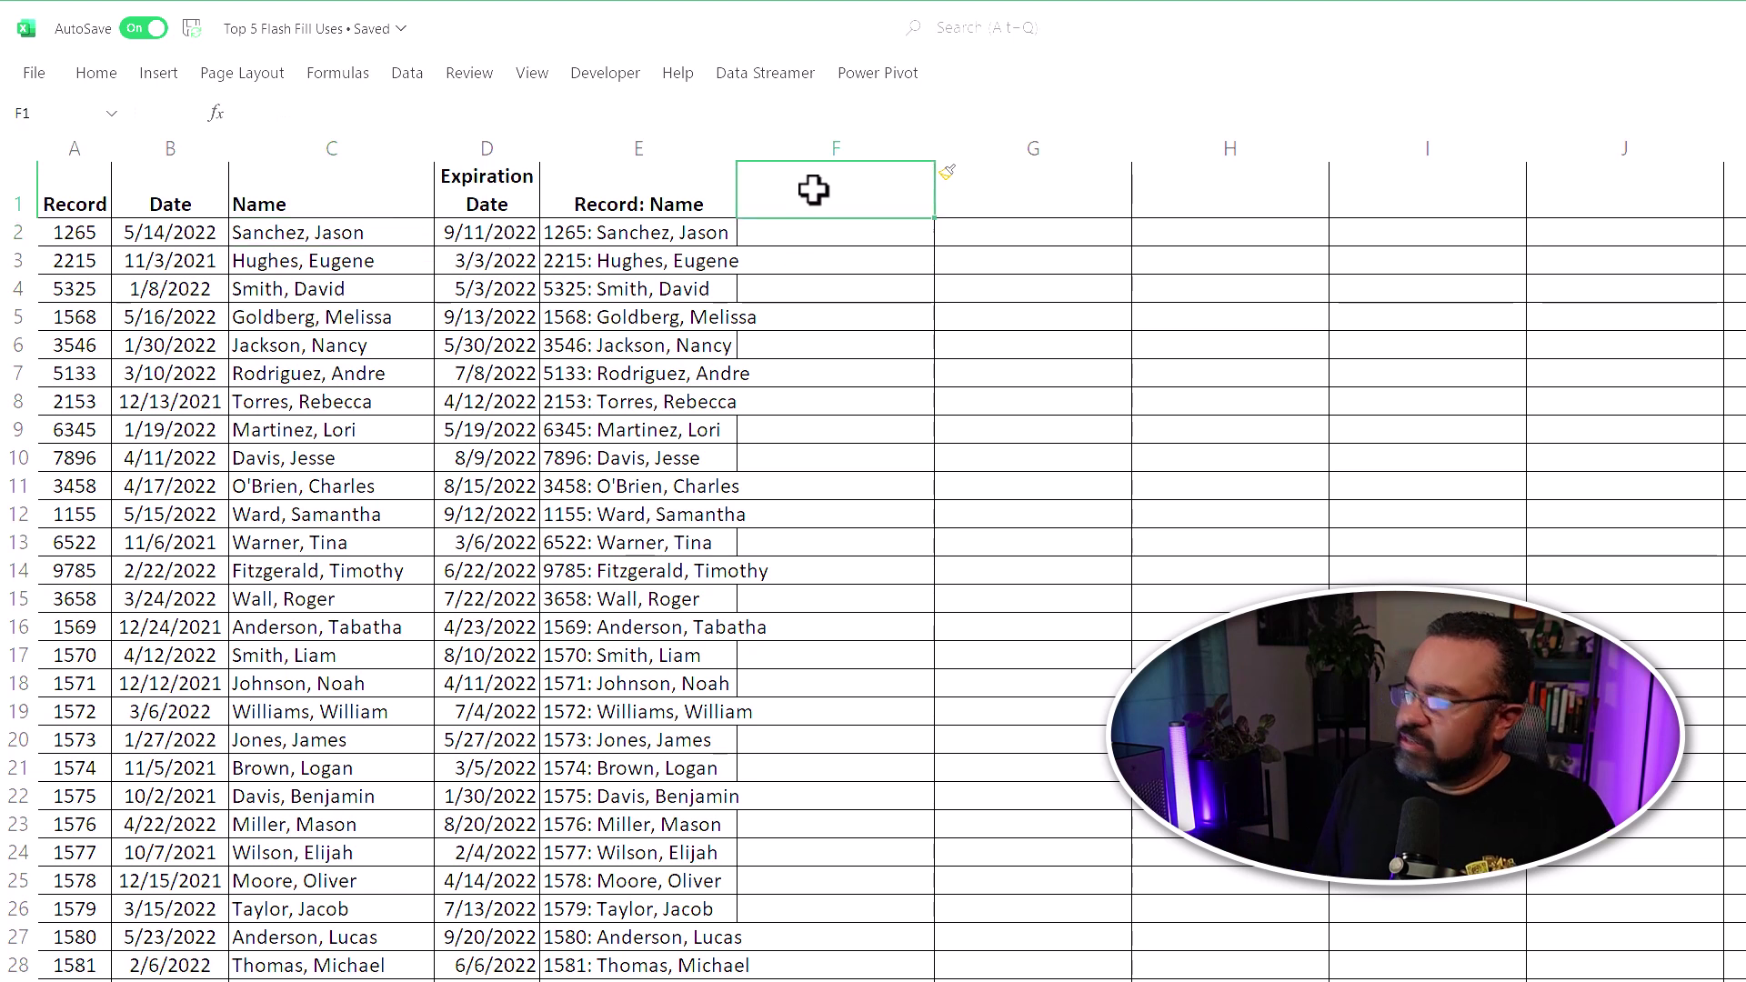
type("First")
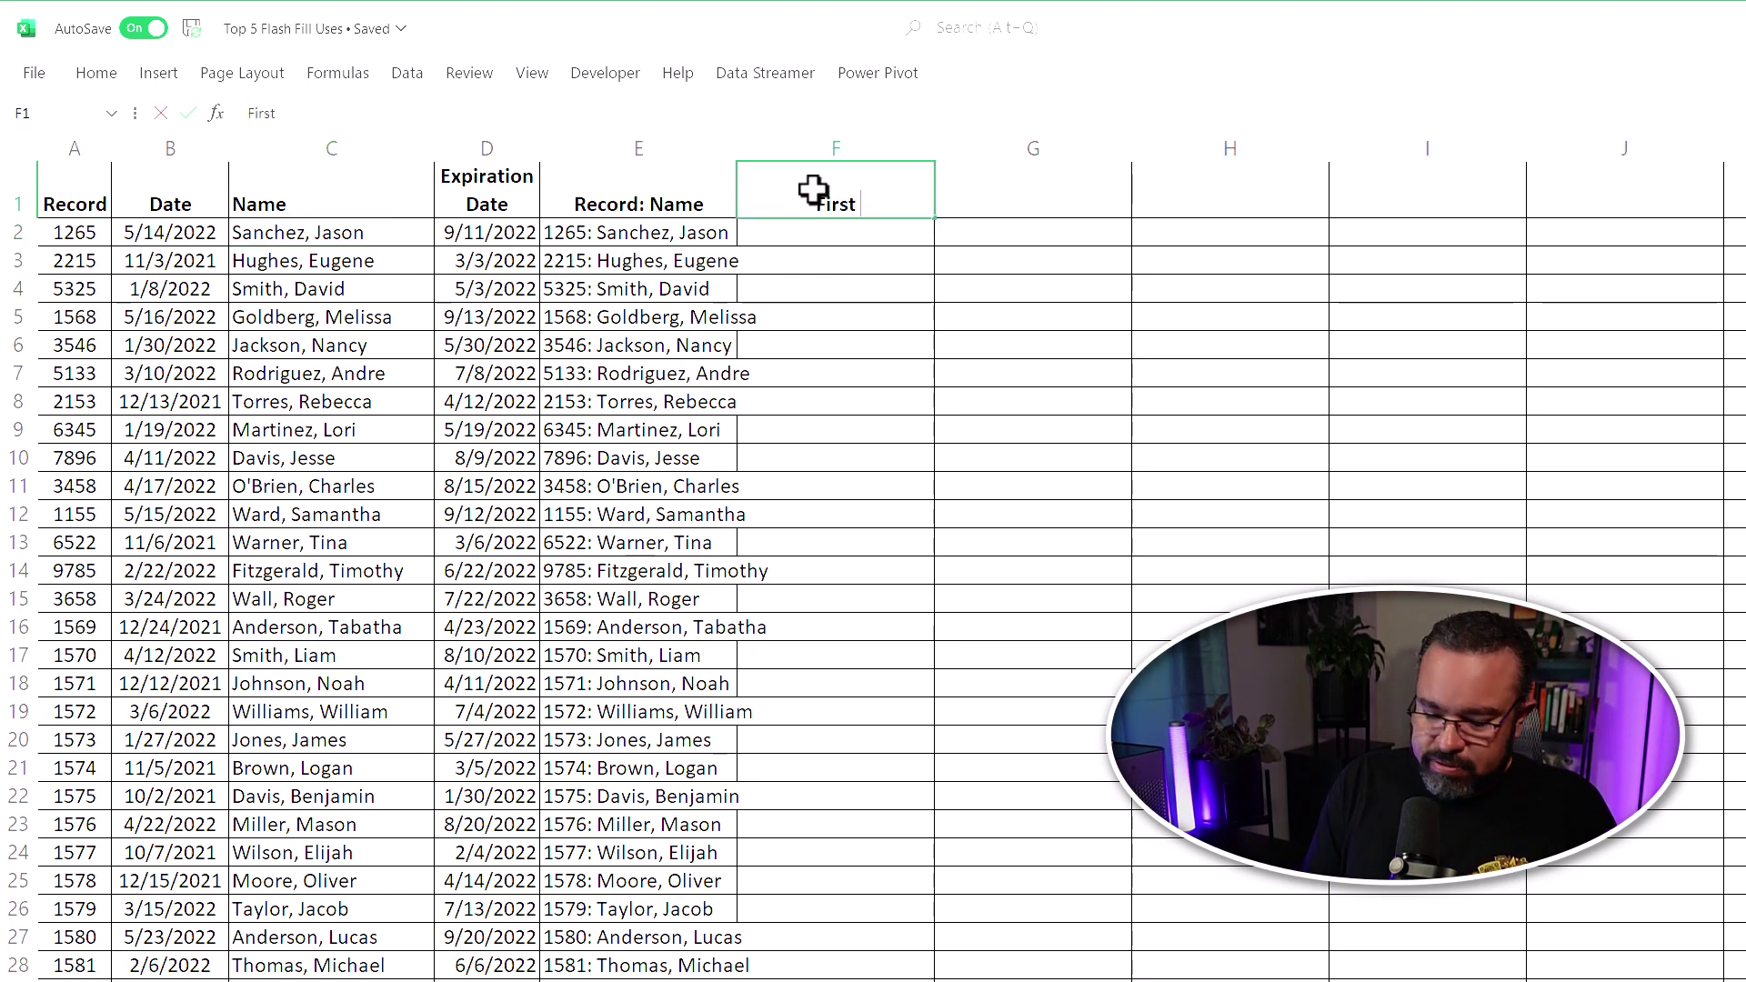
type(" & N")
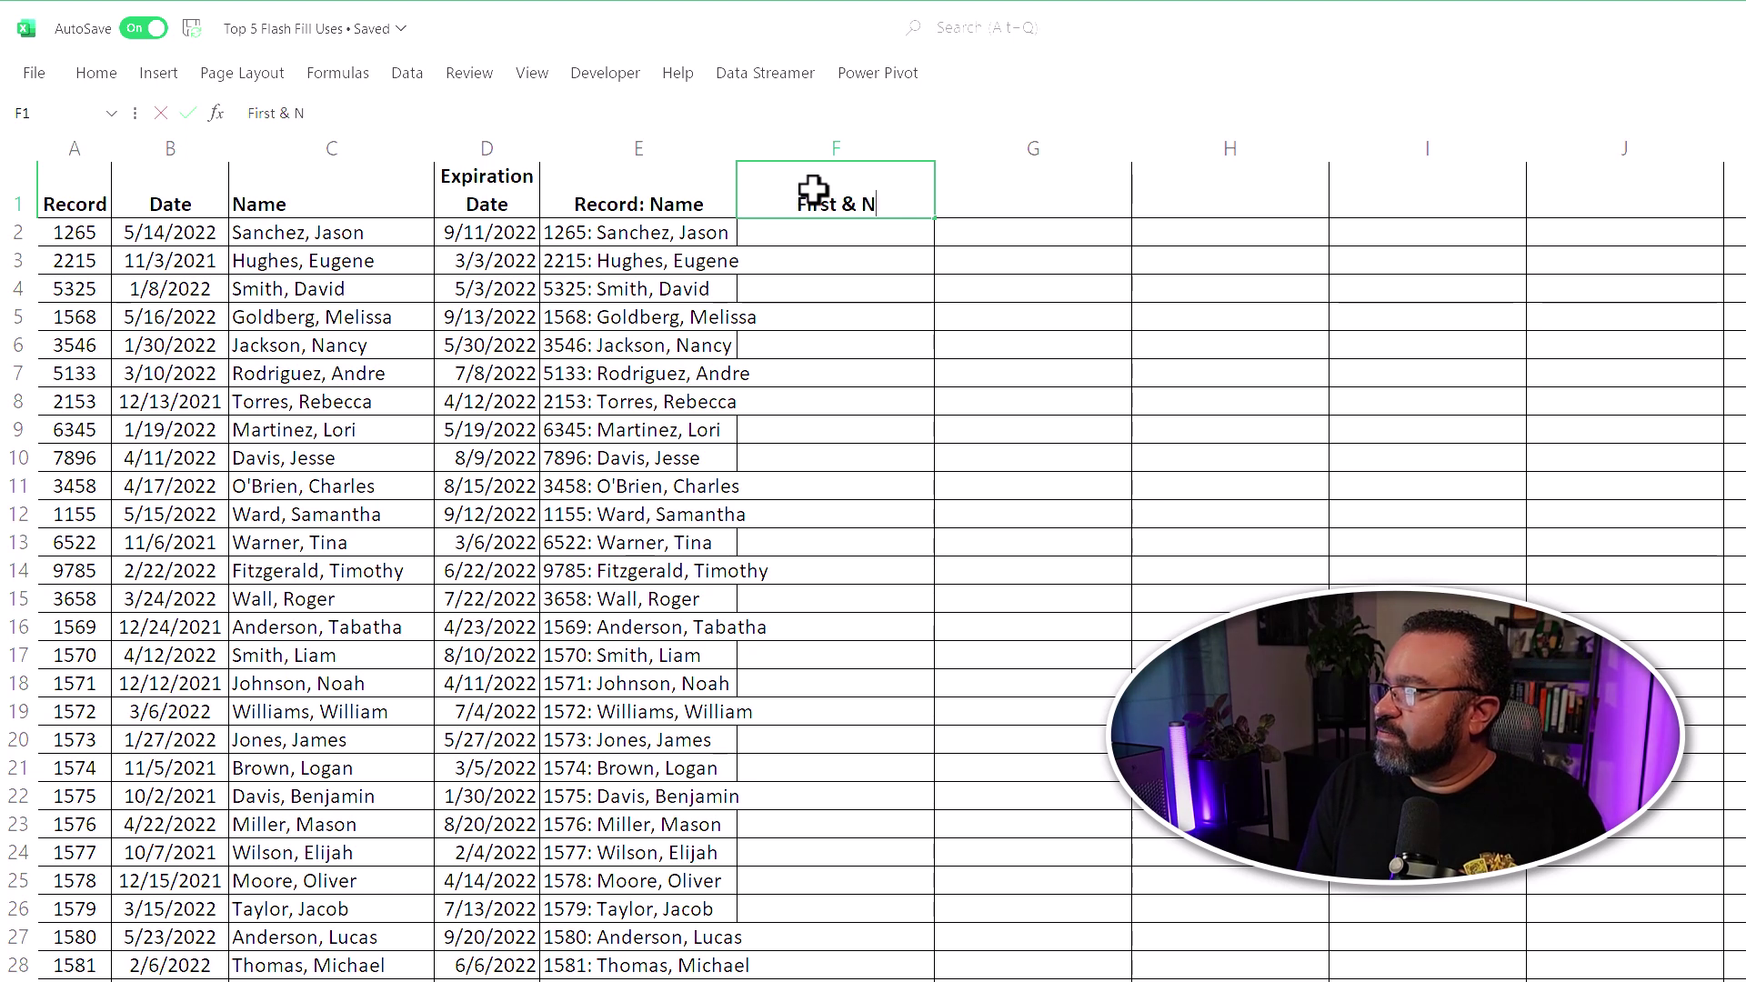
key("BackSpace")
type("Last ")
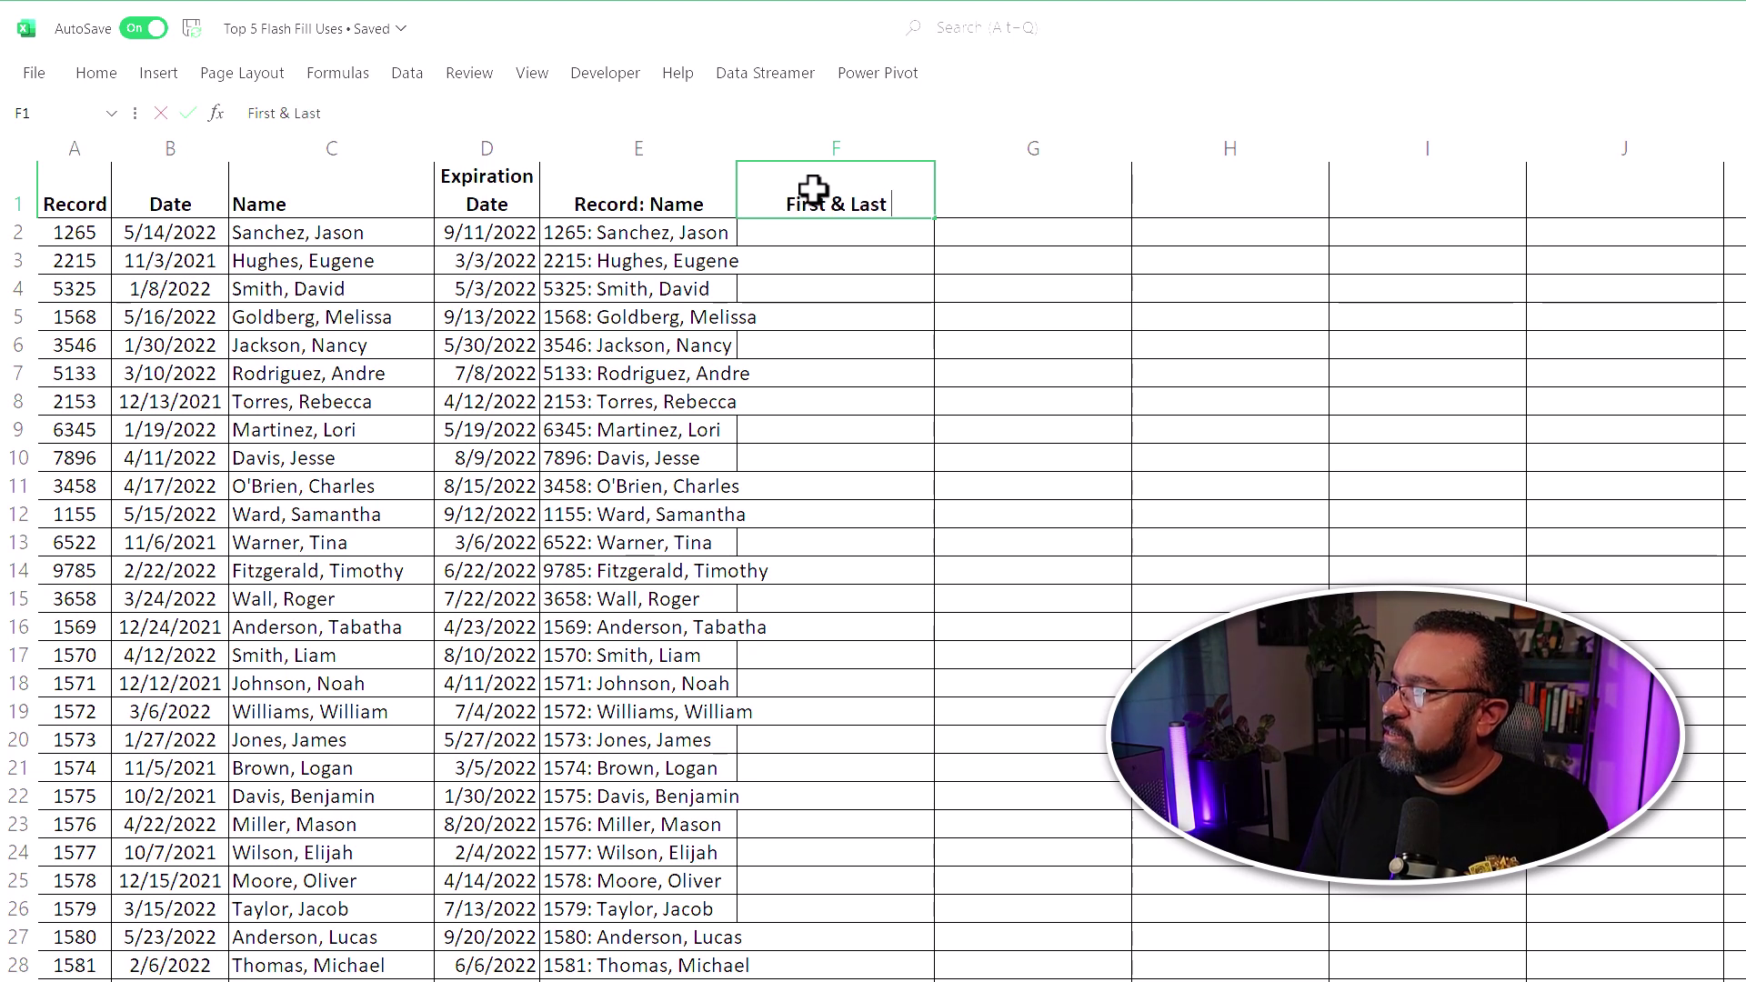
type("Name")
key("Return")
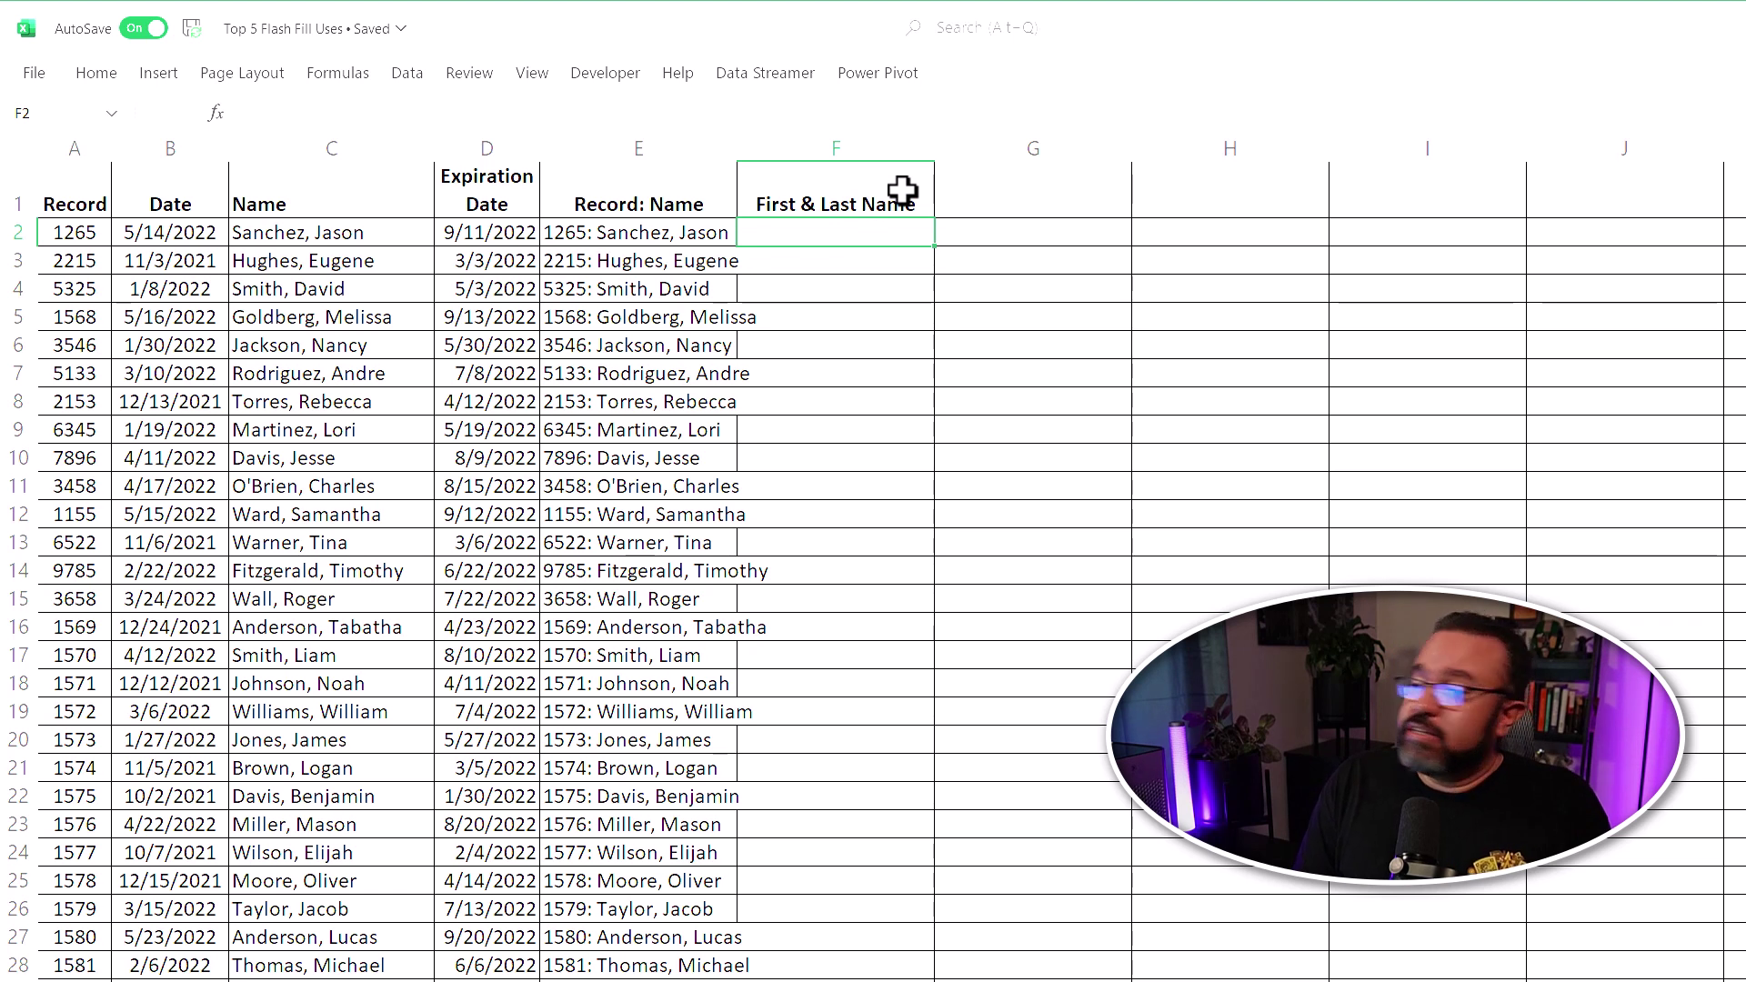
type("Jason")
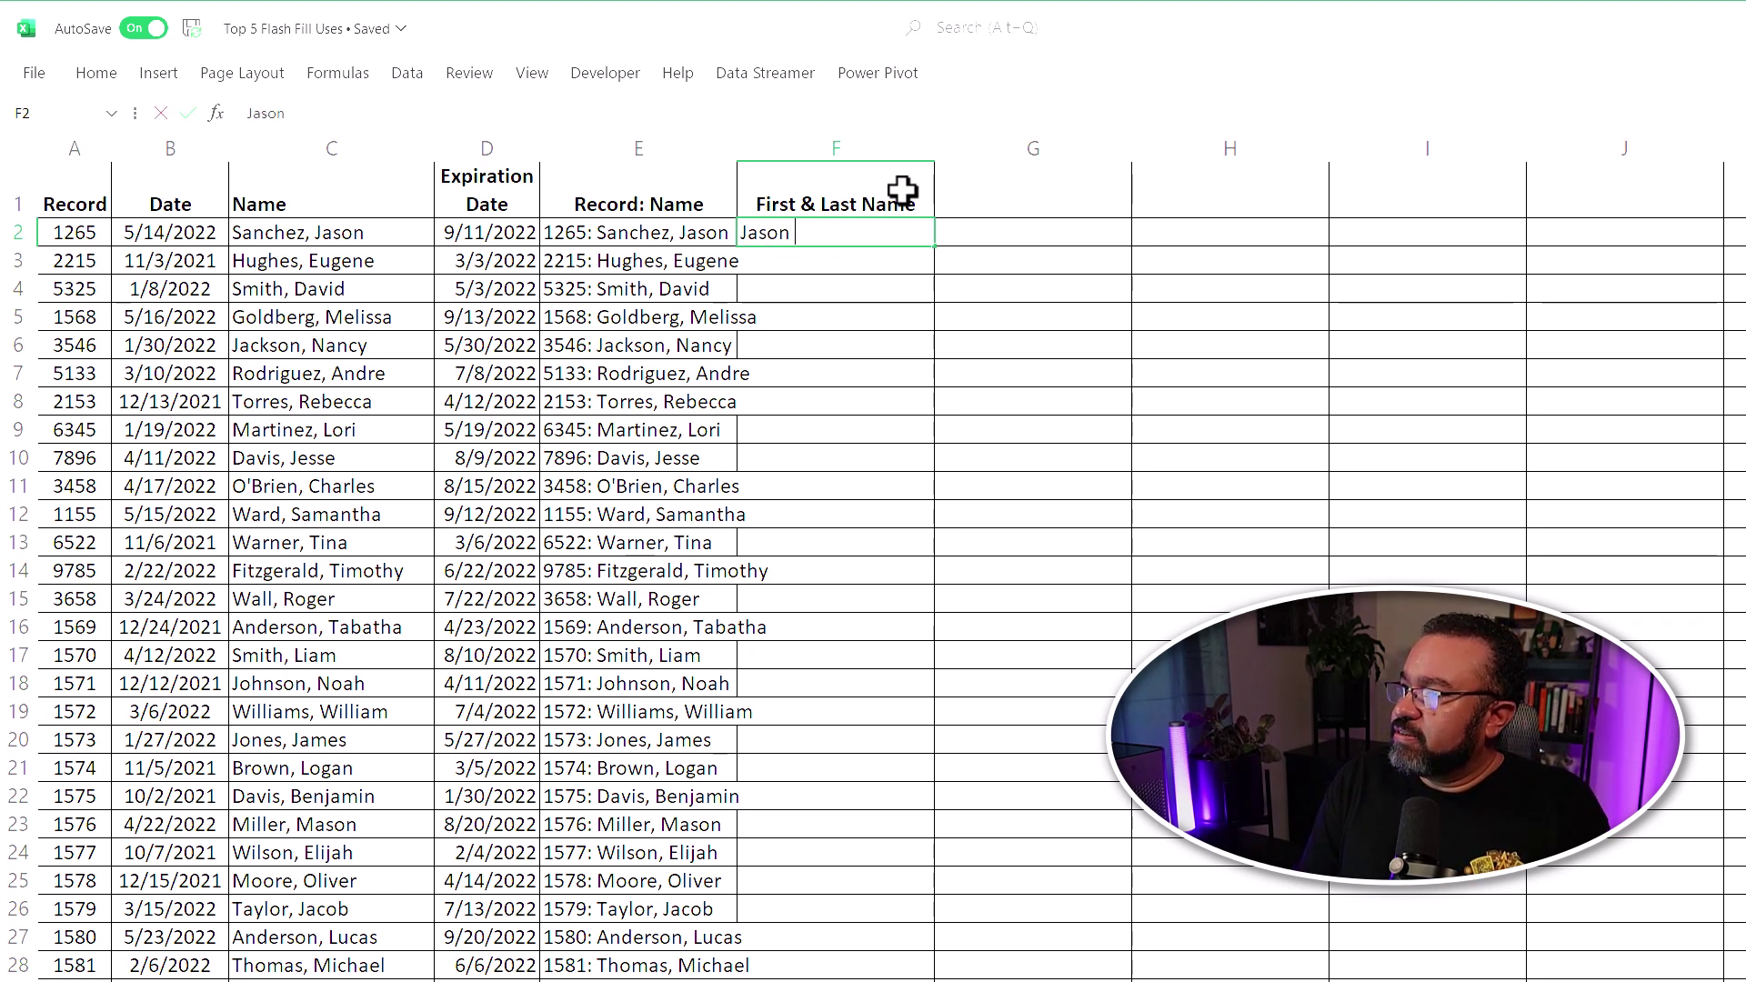
type(" Sanchez")
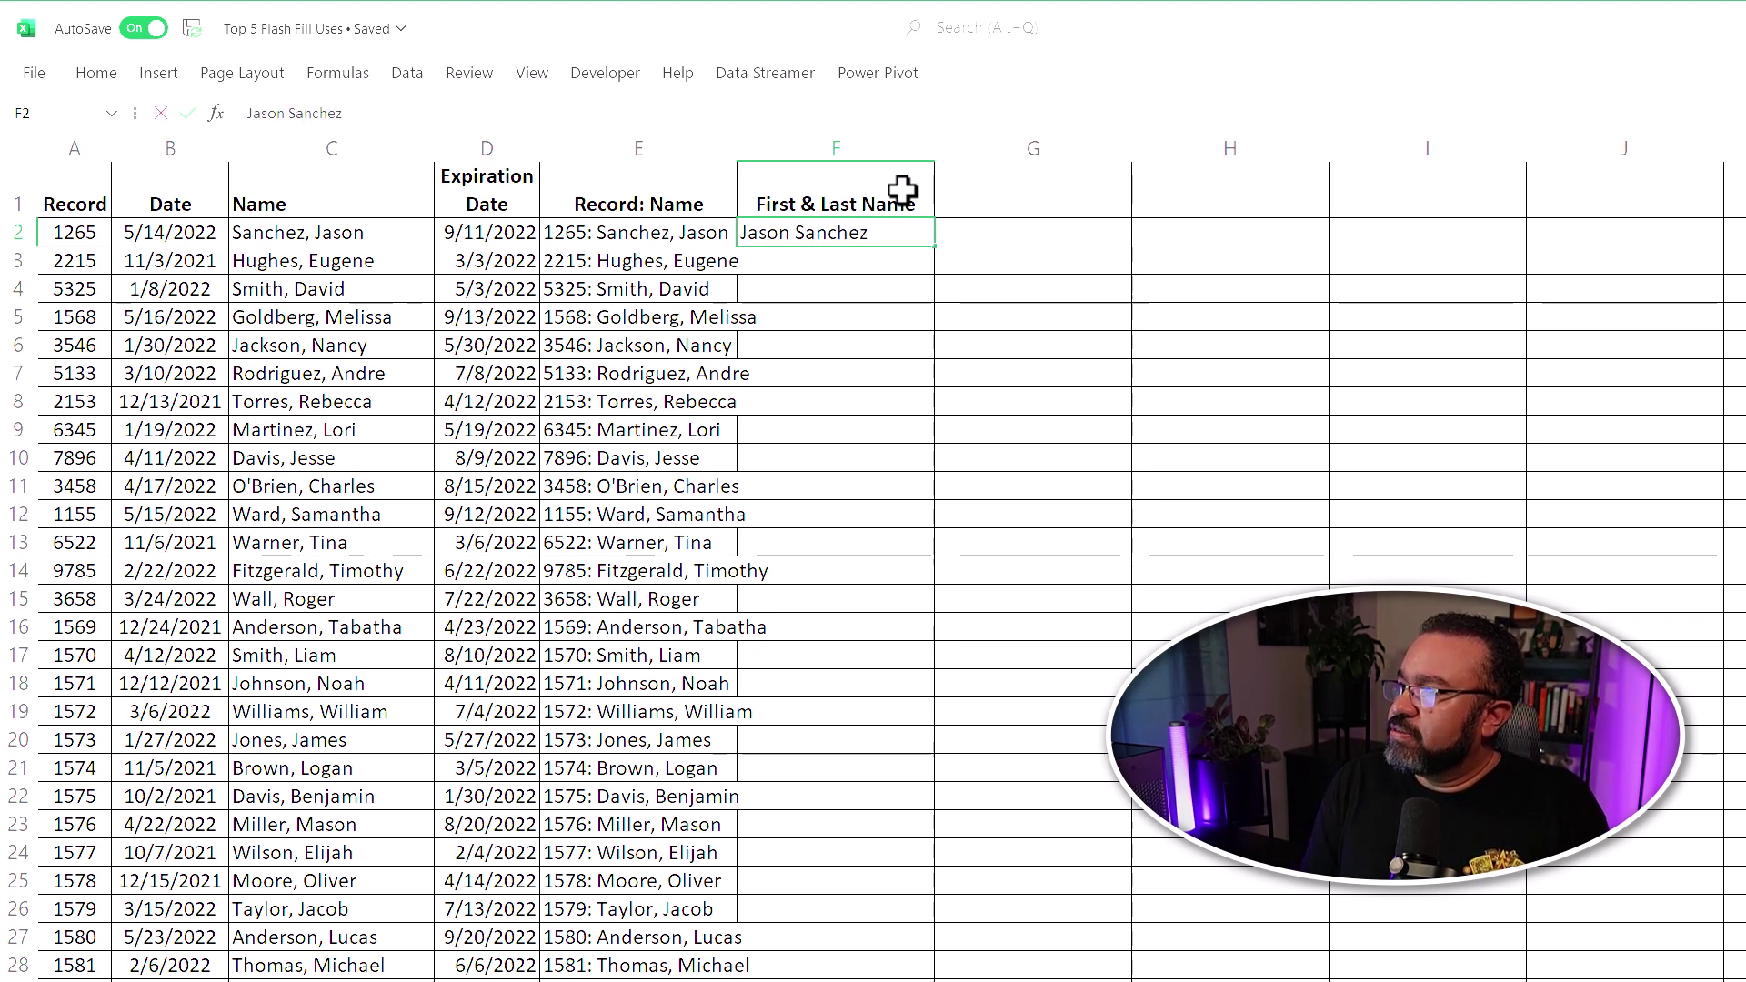
key("Return")
type("Eugene Hughes")
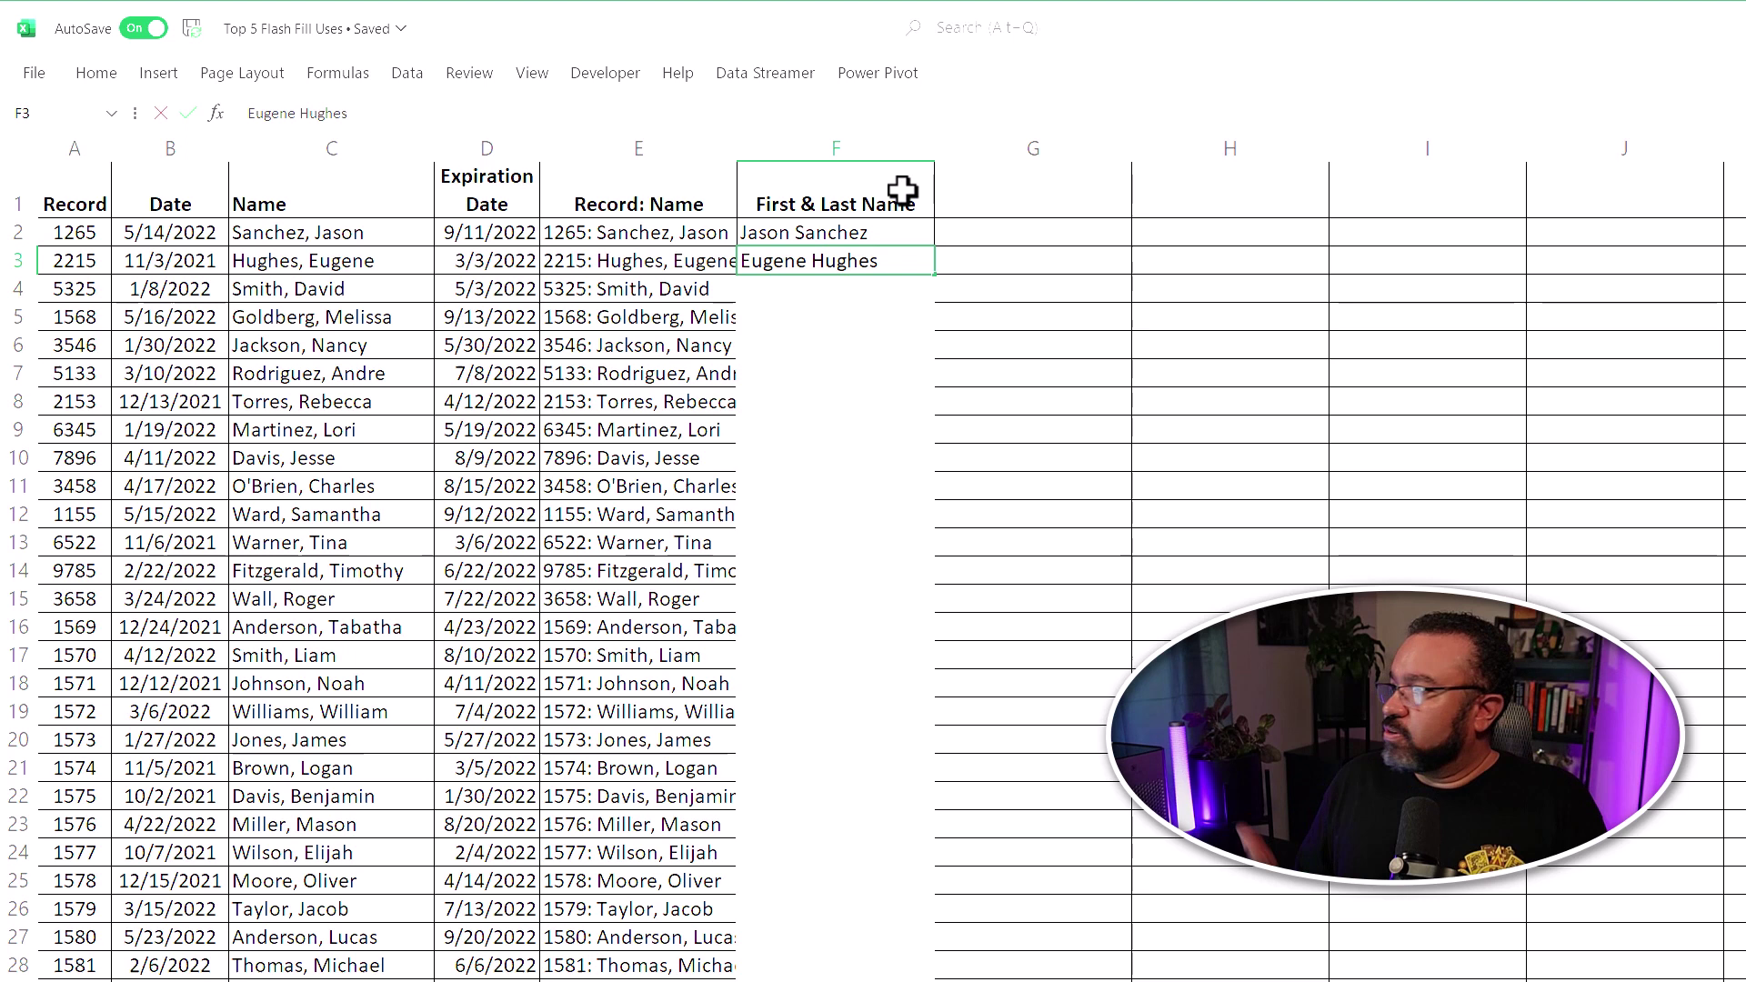
key("Return")
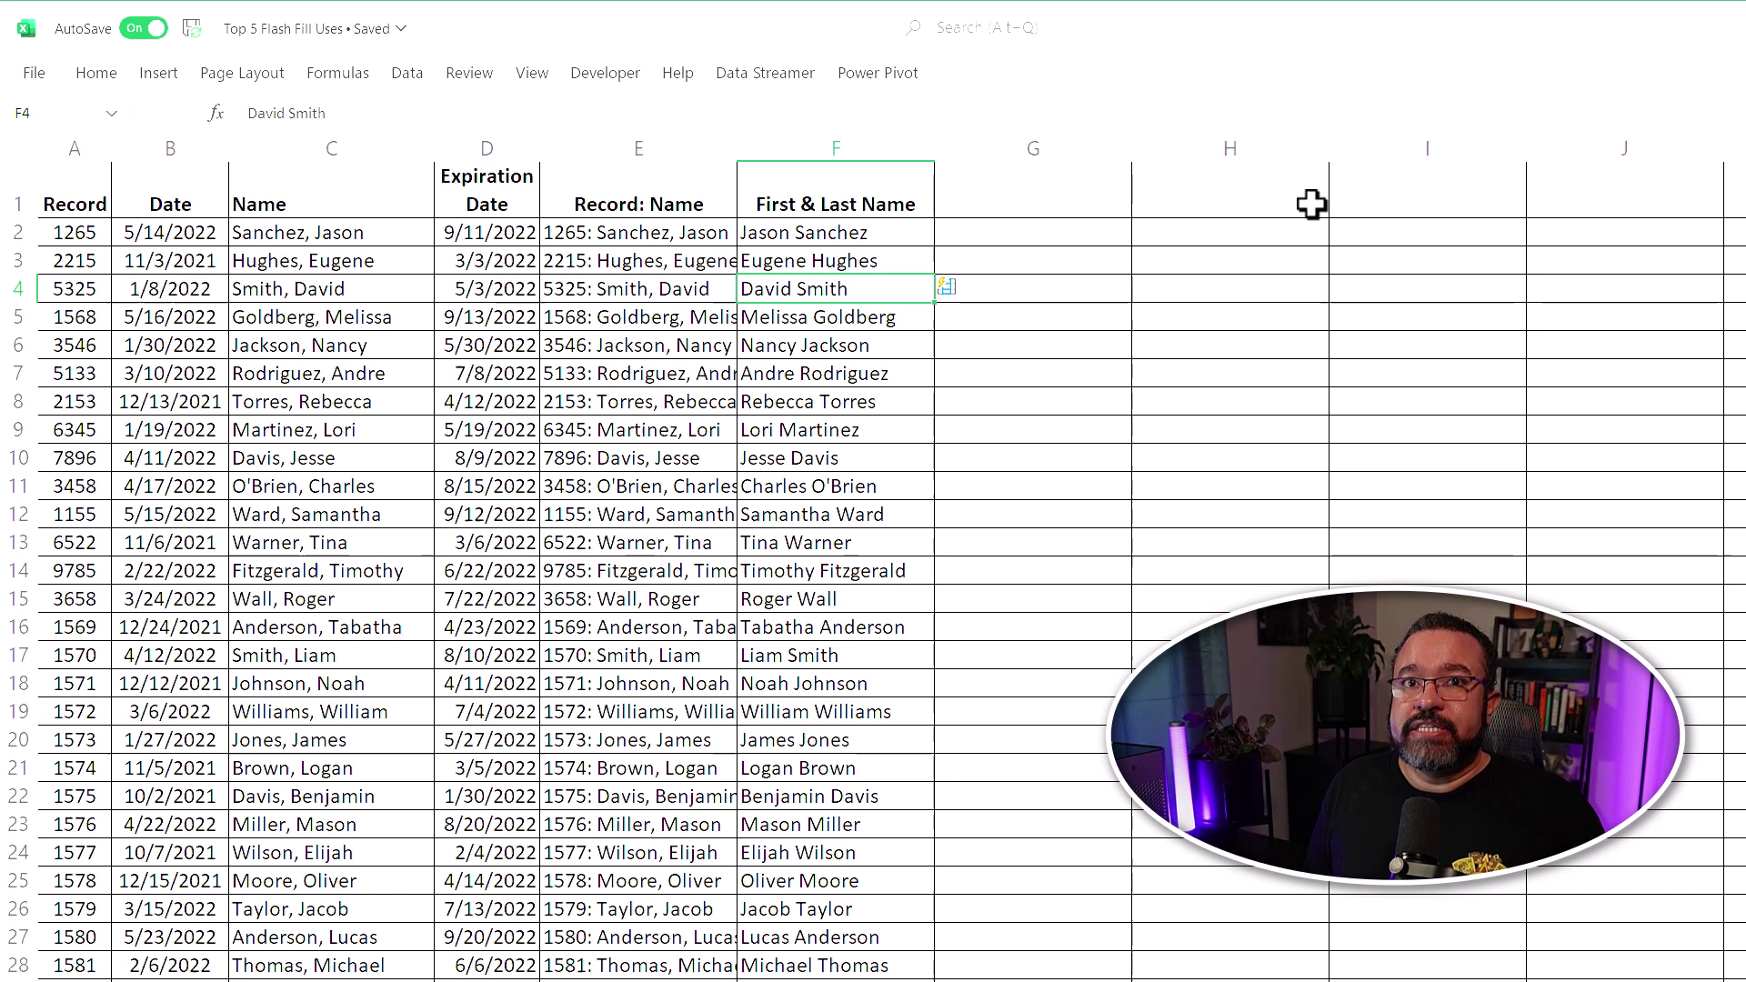
left_click(1029, 184)
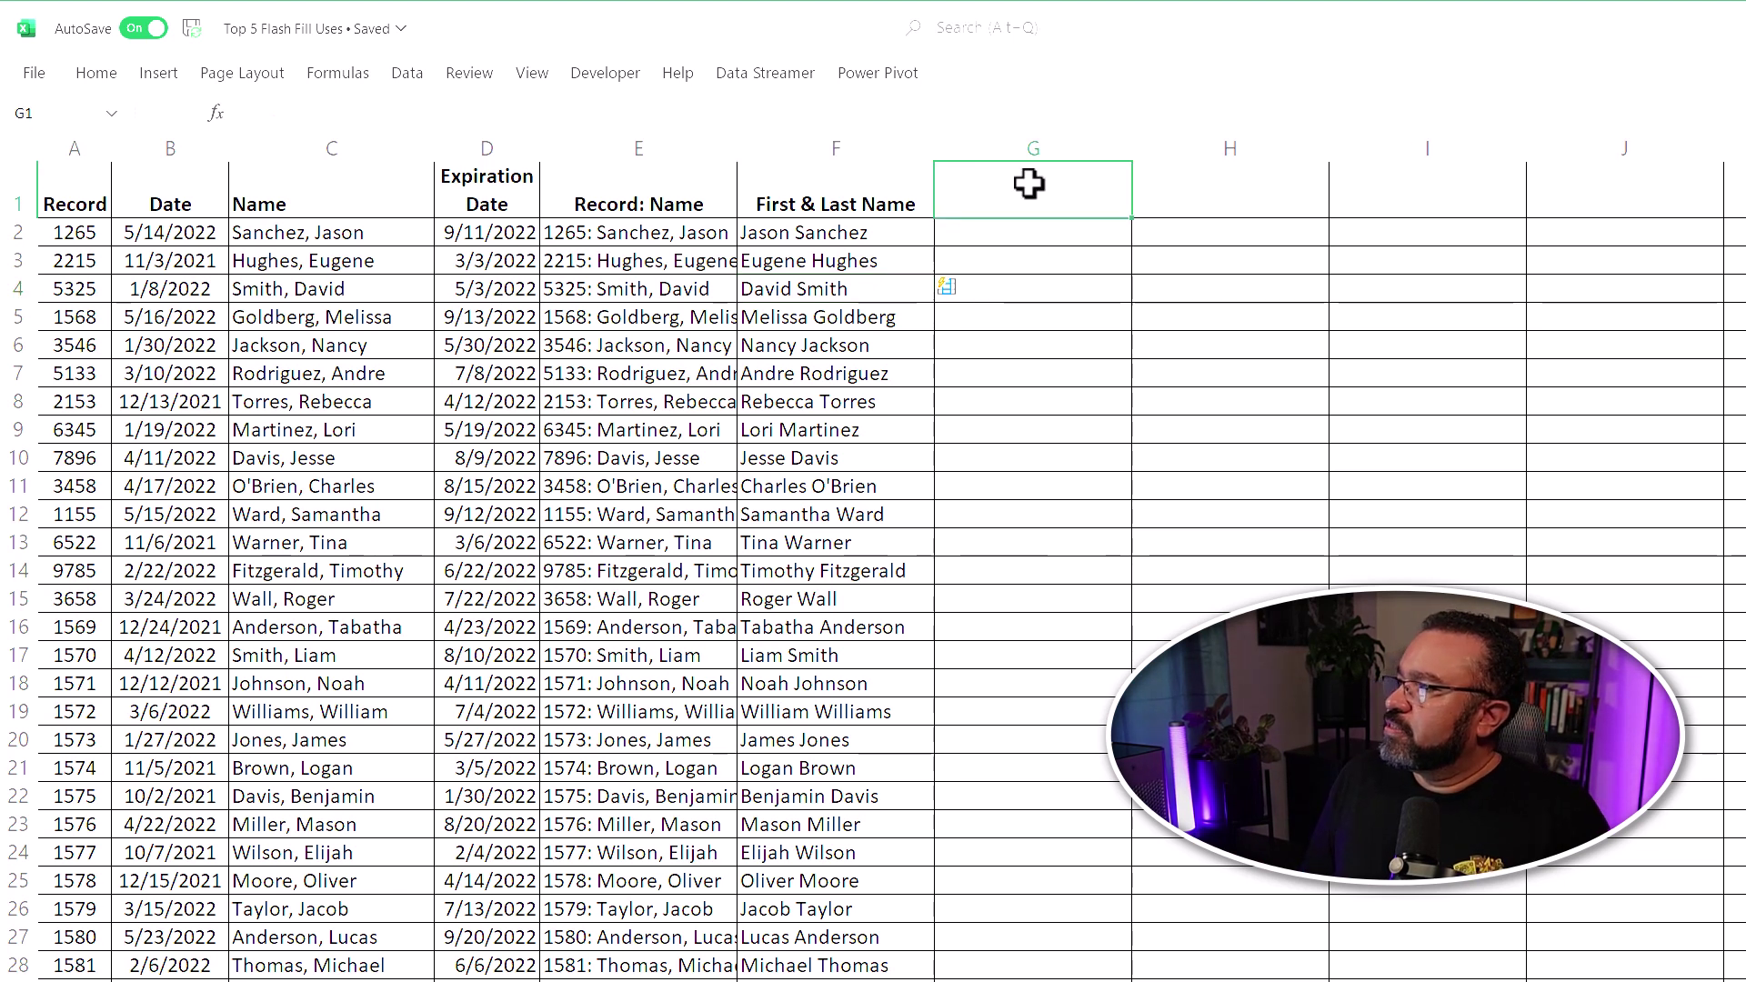
Add the headings 'First' in G1 and 'Last' in H1
type("First")
key("Tab")
type("Last")
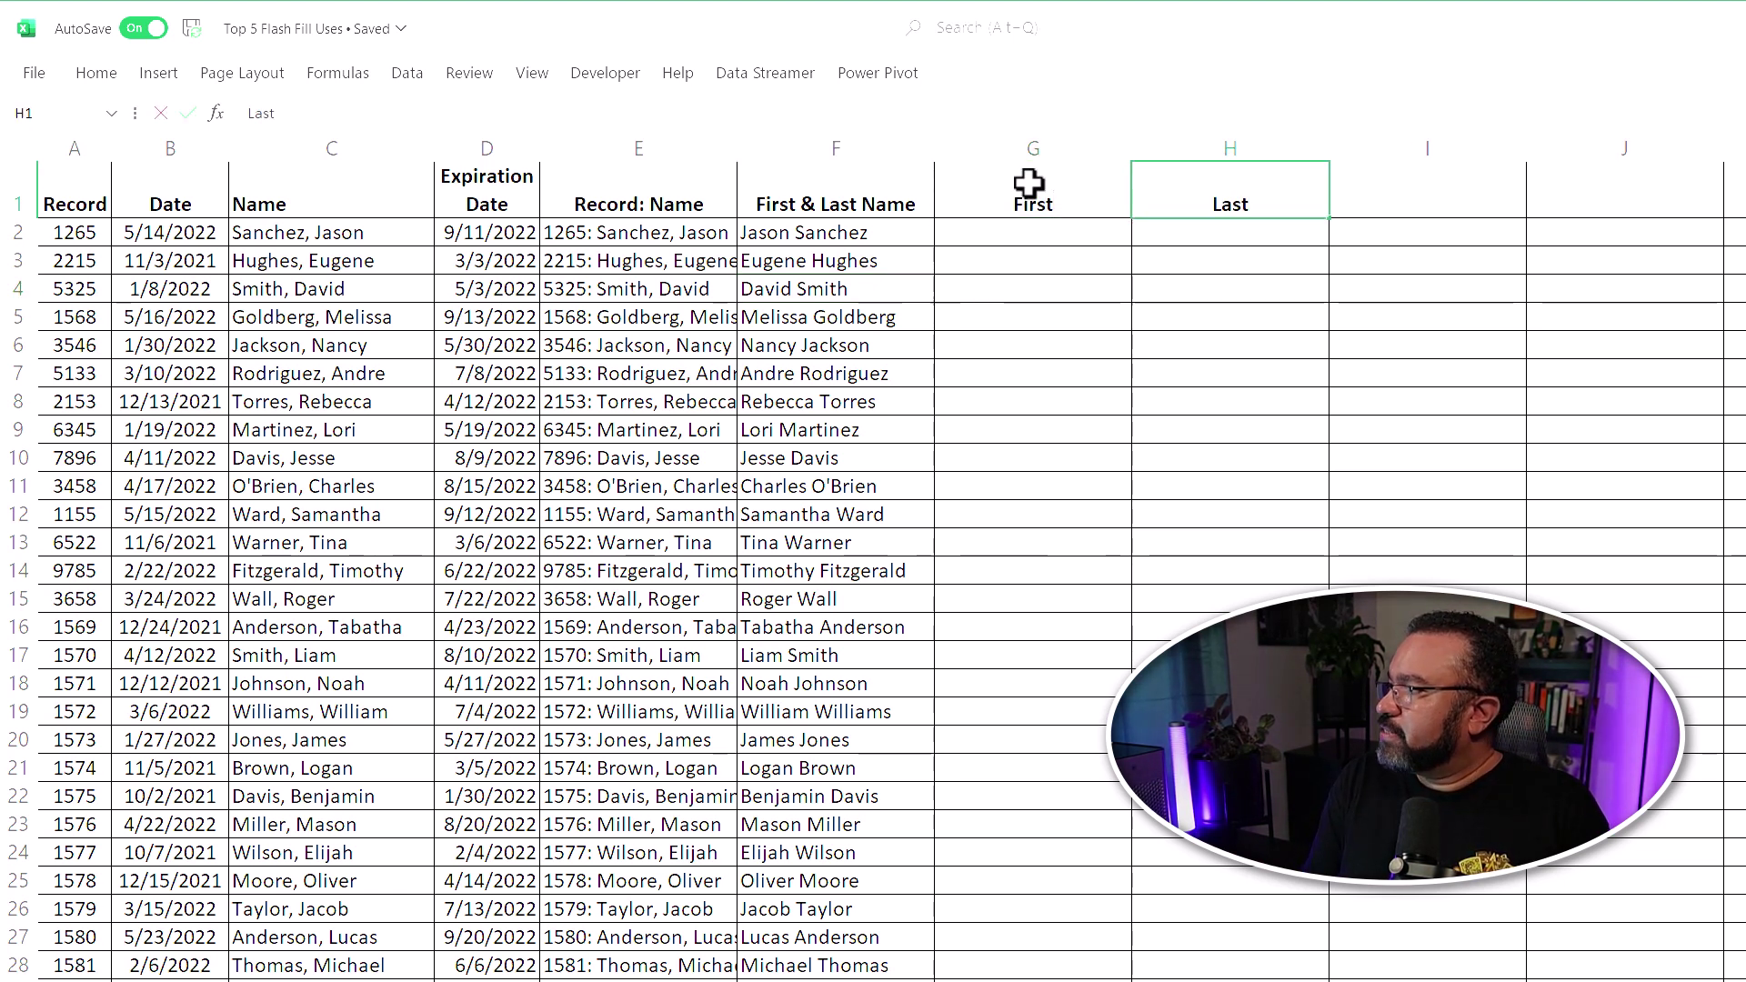
key("Return")
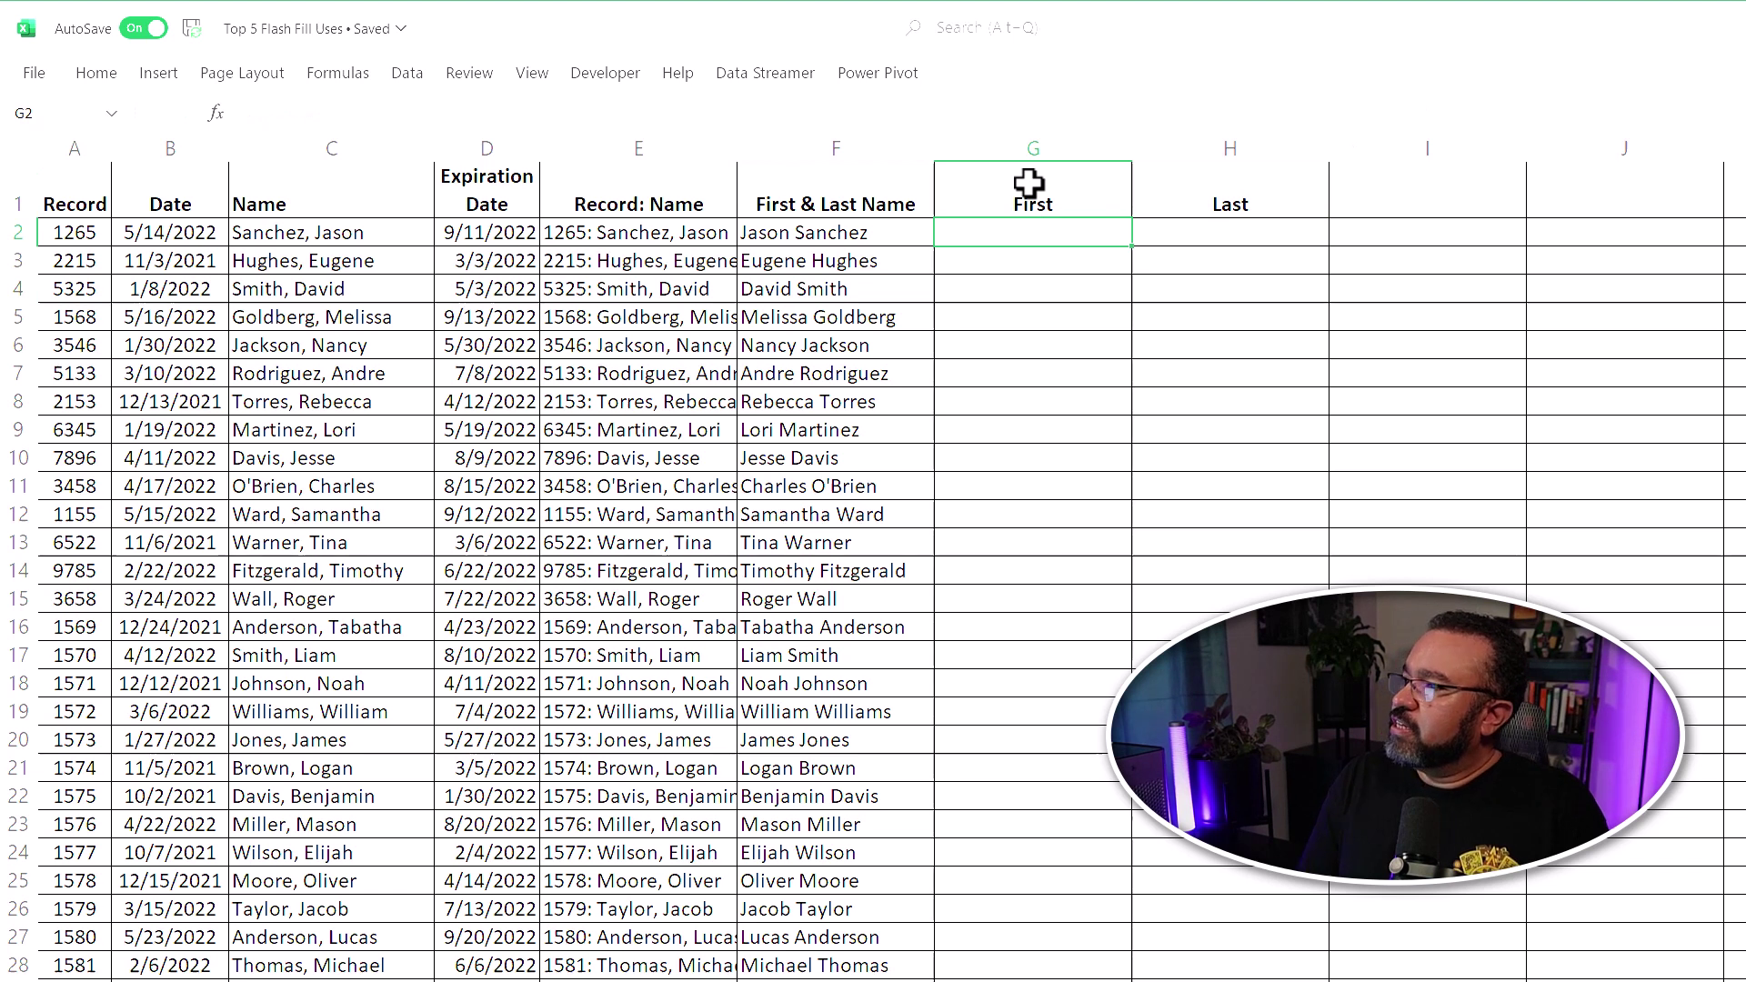
Enter example names Jason / Sanchez and Eugene / Hughes in rows 2 and 3
type("J")
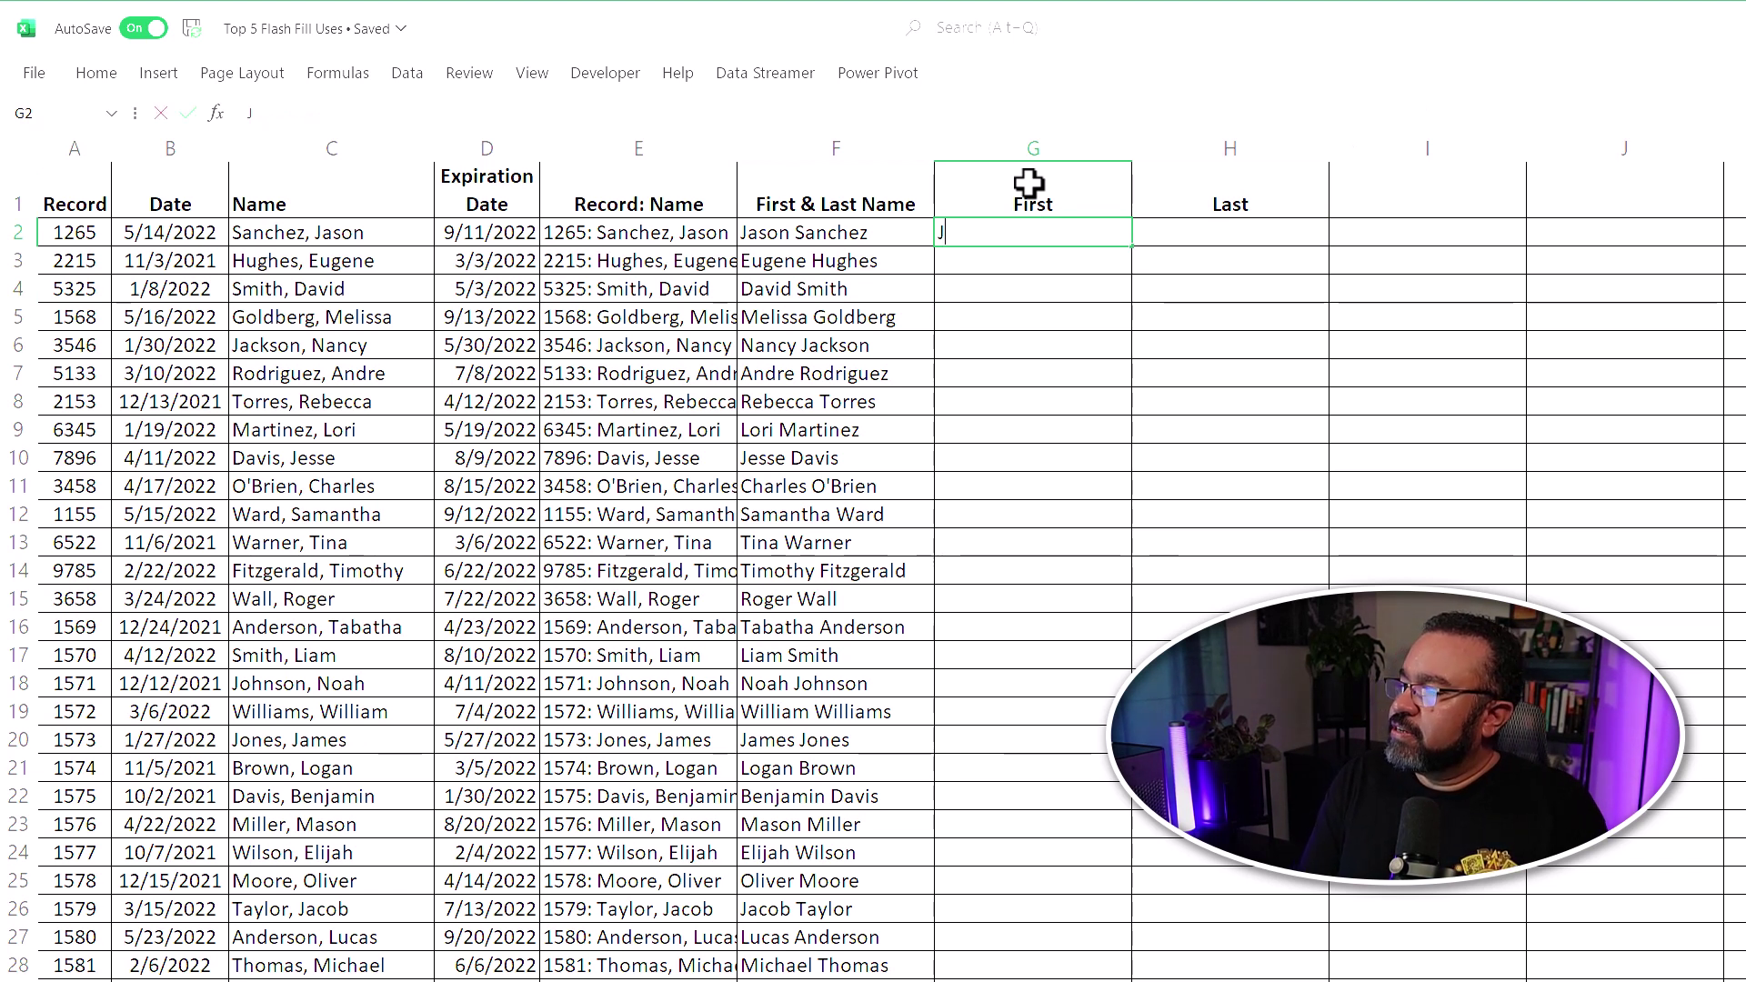
type("ason")
key("Tab")
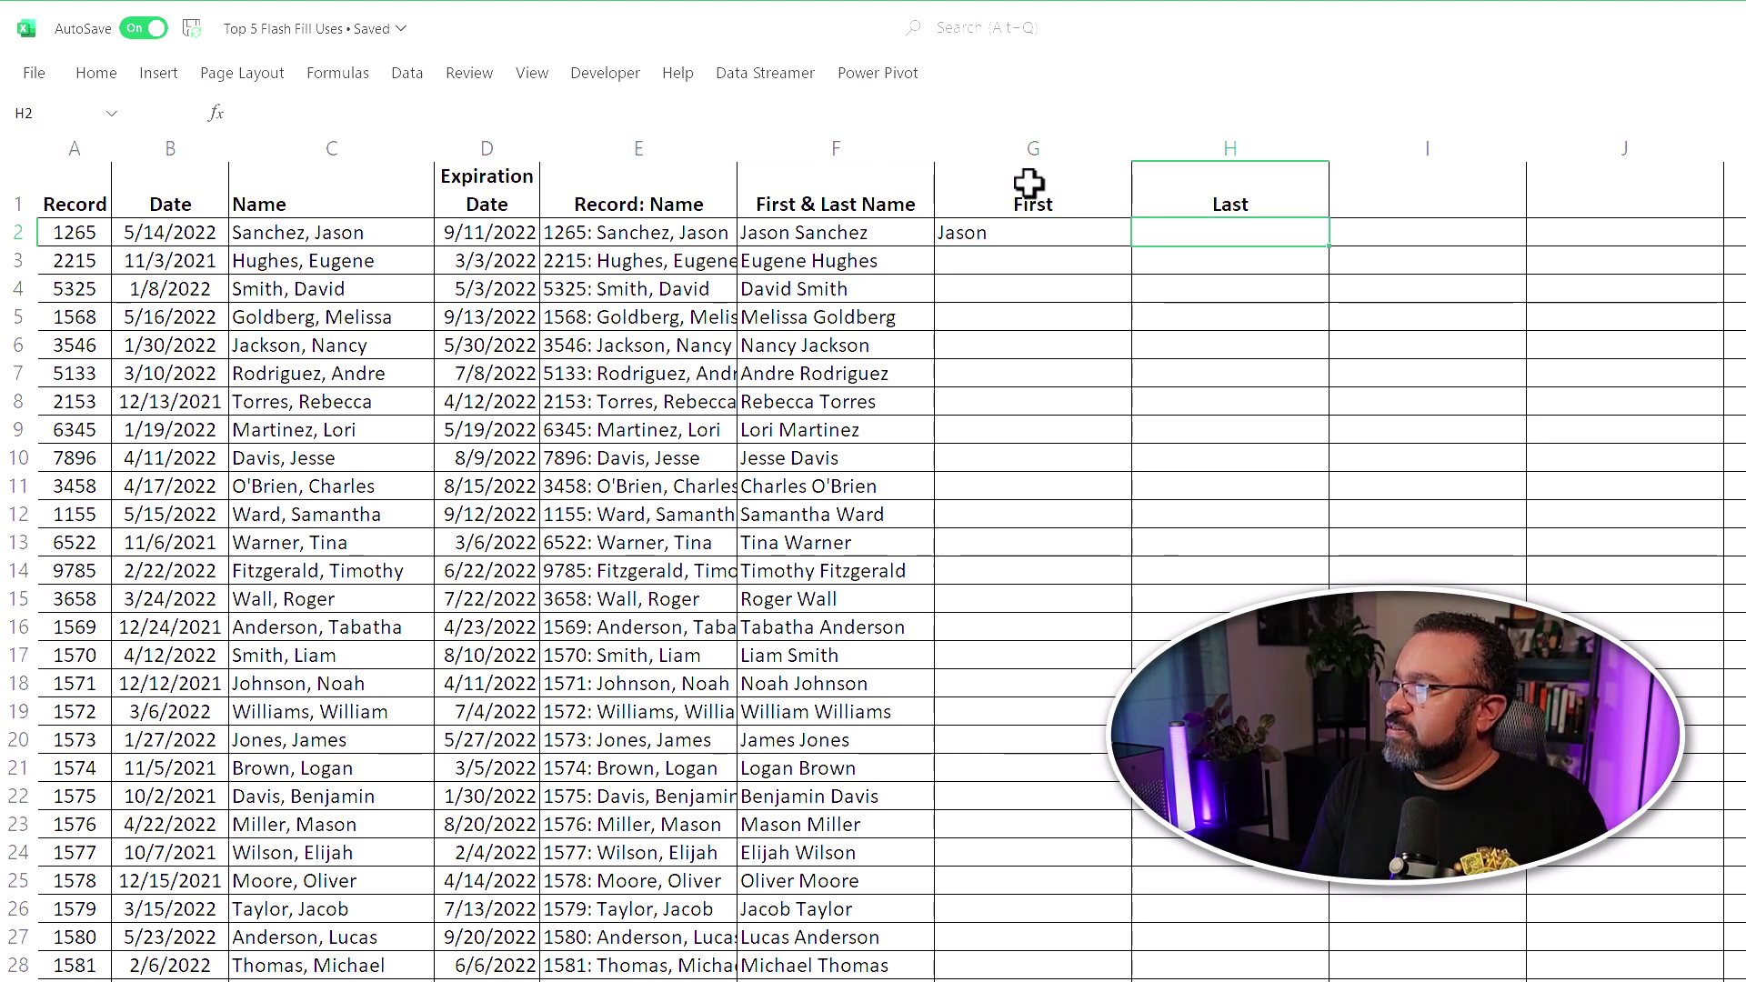
type("Sanche")
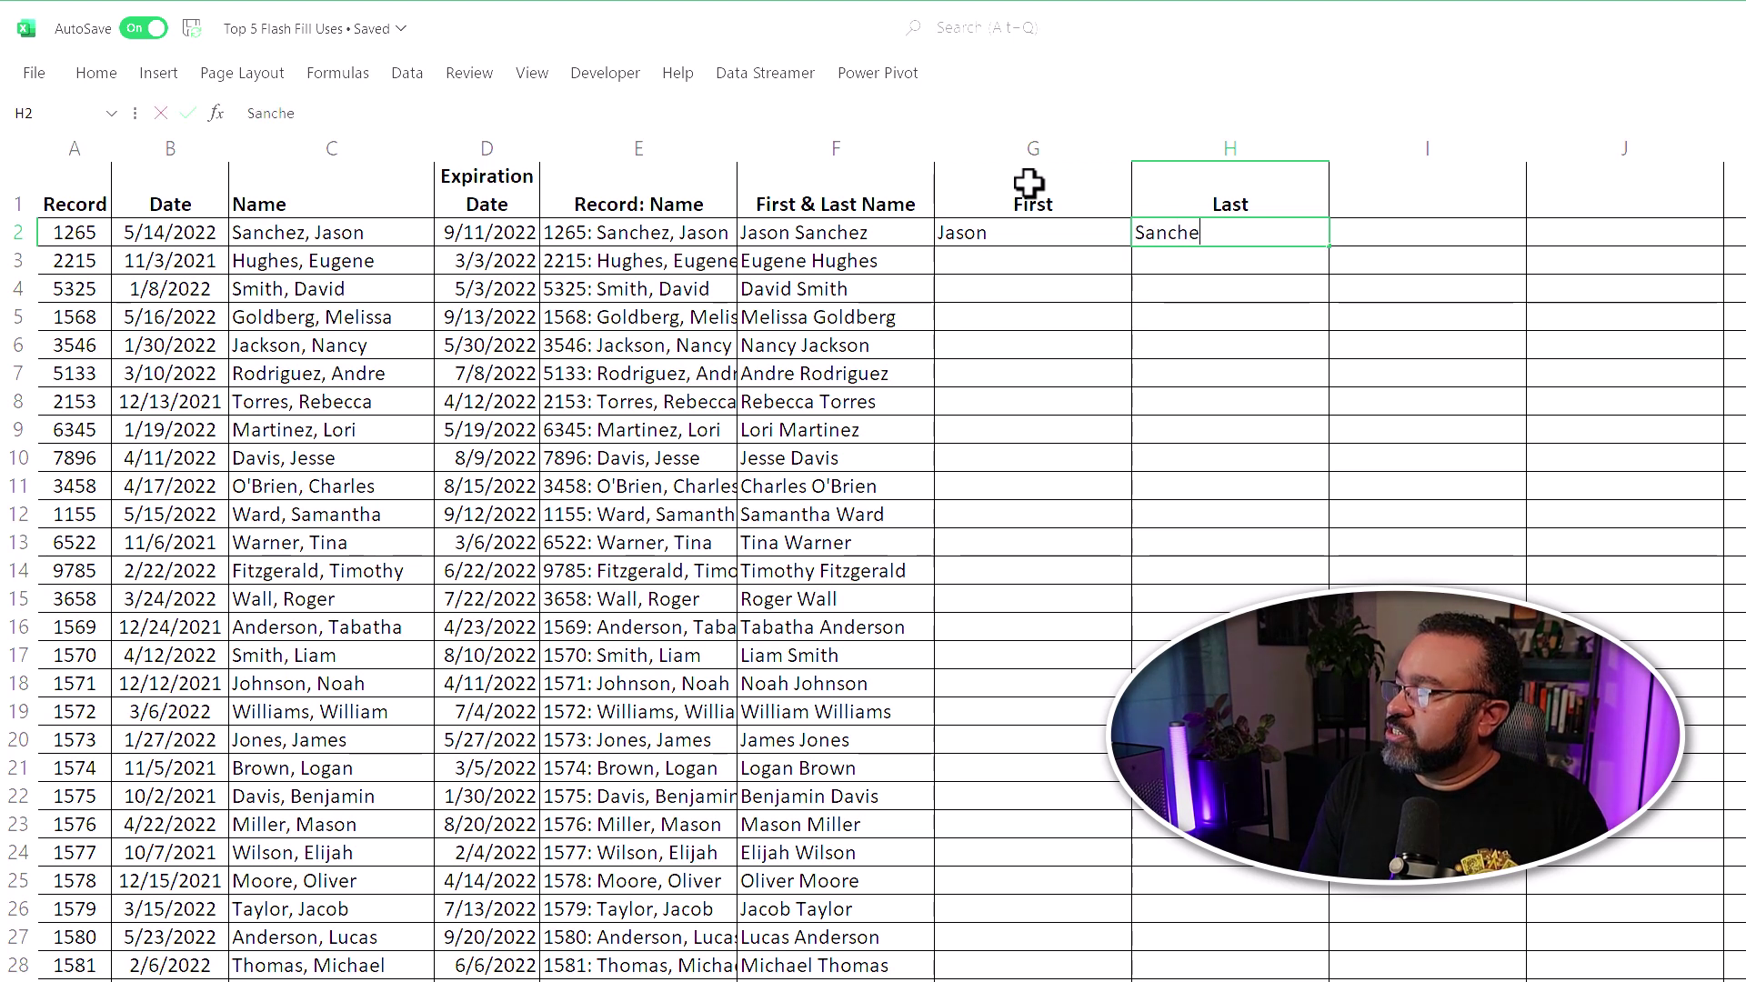
type("z")
key("Return")
type("E")
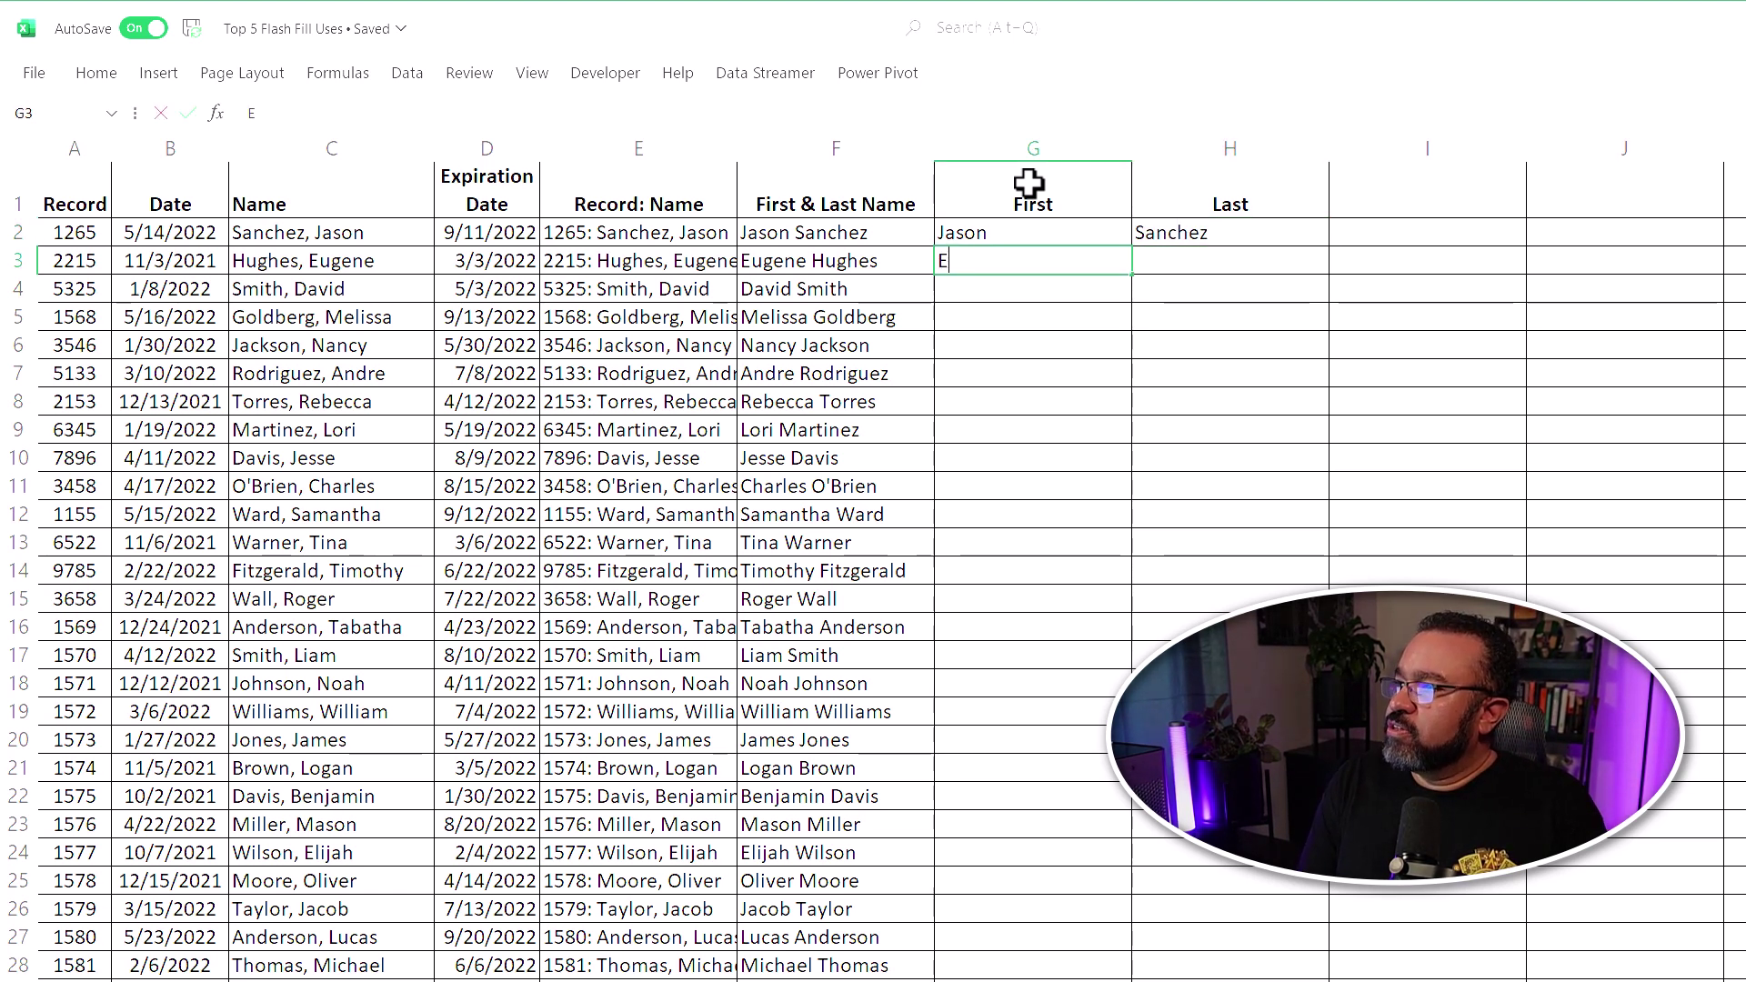
type("ugene")
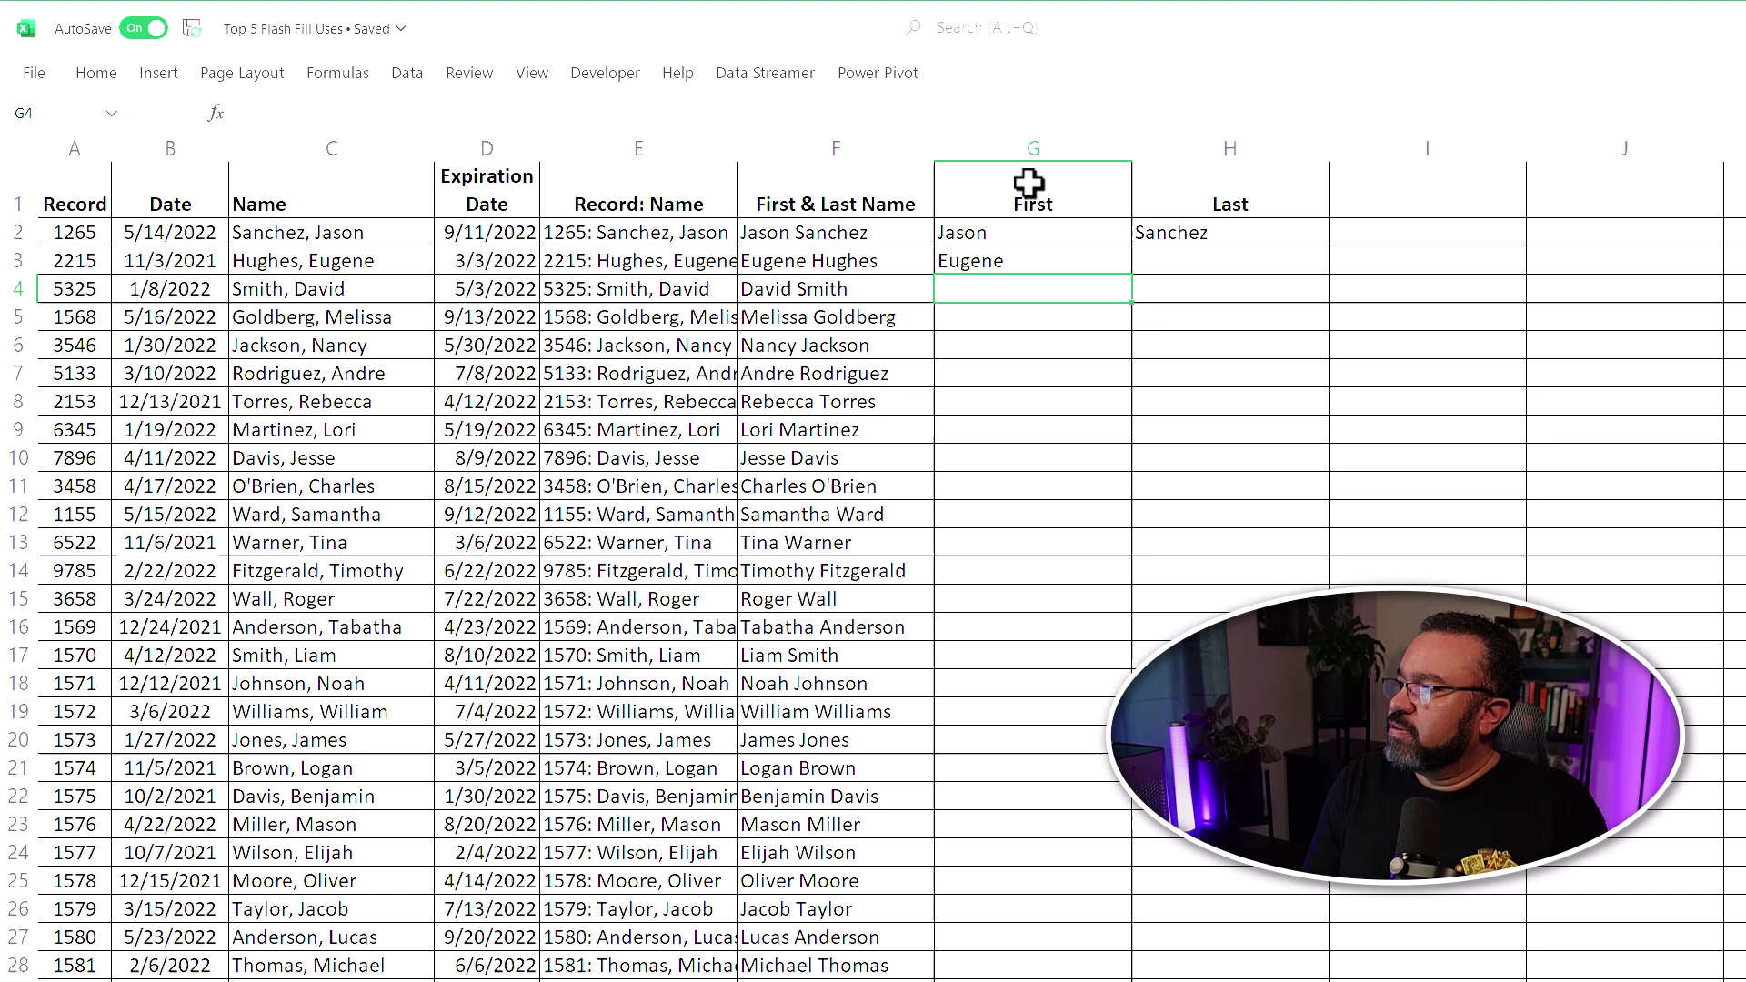
key("Up")
key("Right")
type("Hughes")
key("Return")
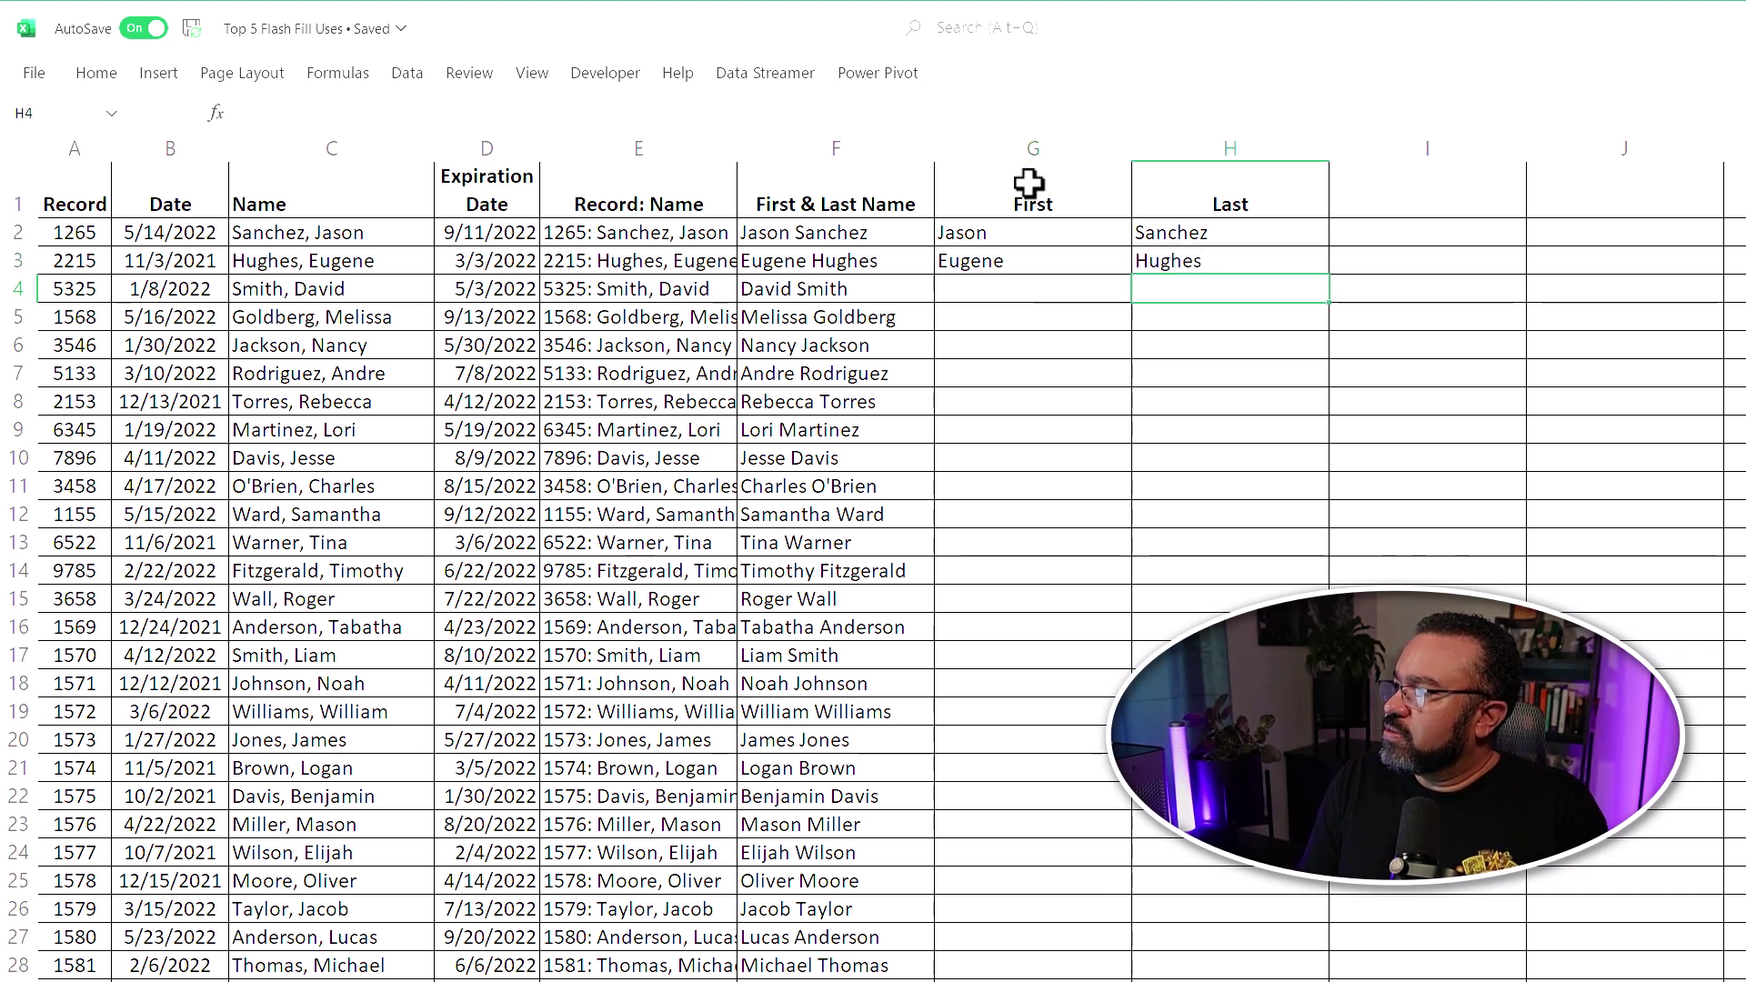
Flash Fill the First column from G4 and the Last column from H4, then spot-check results
left_click(1016, 289)
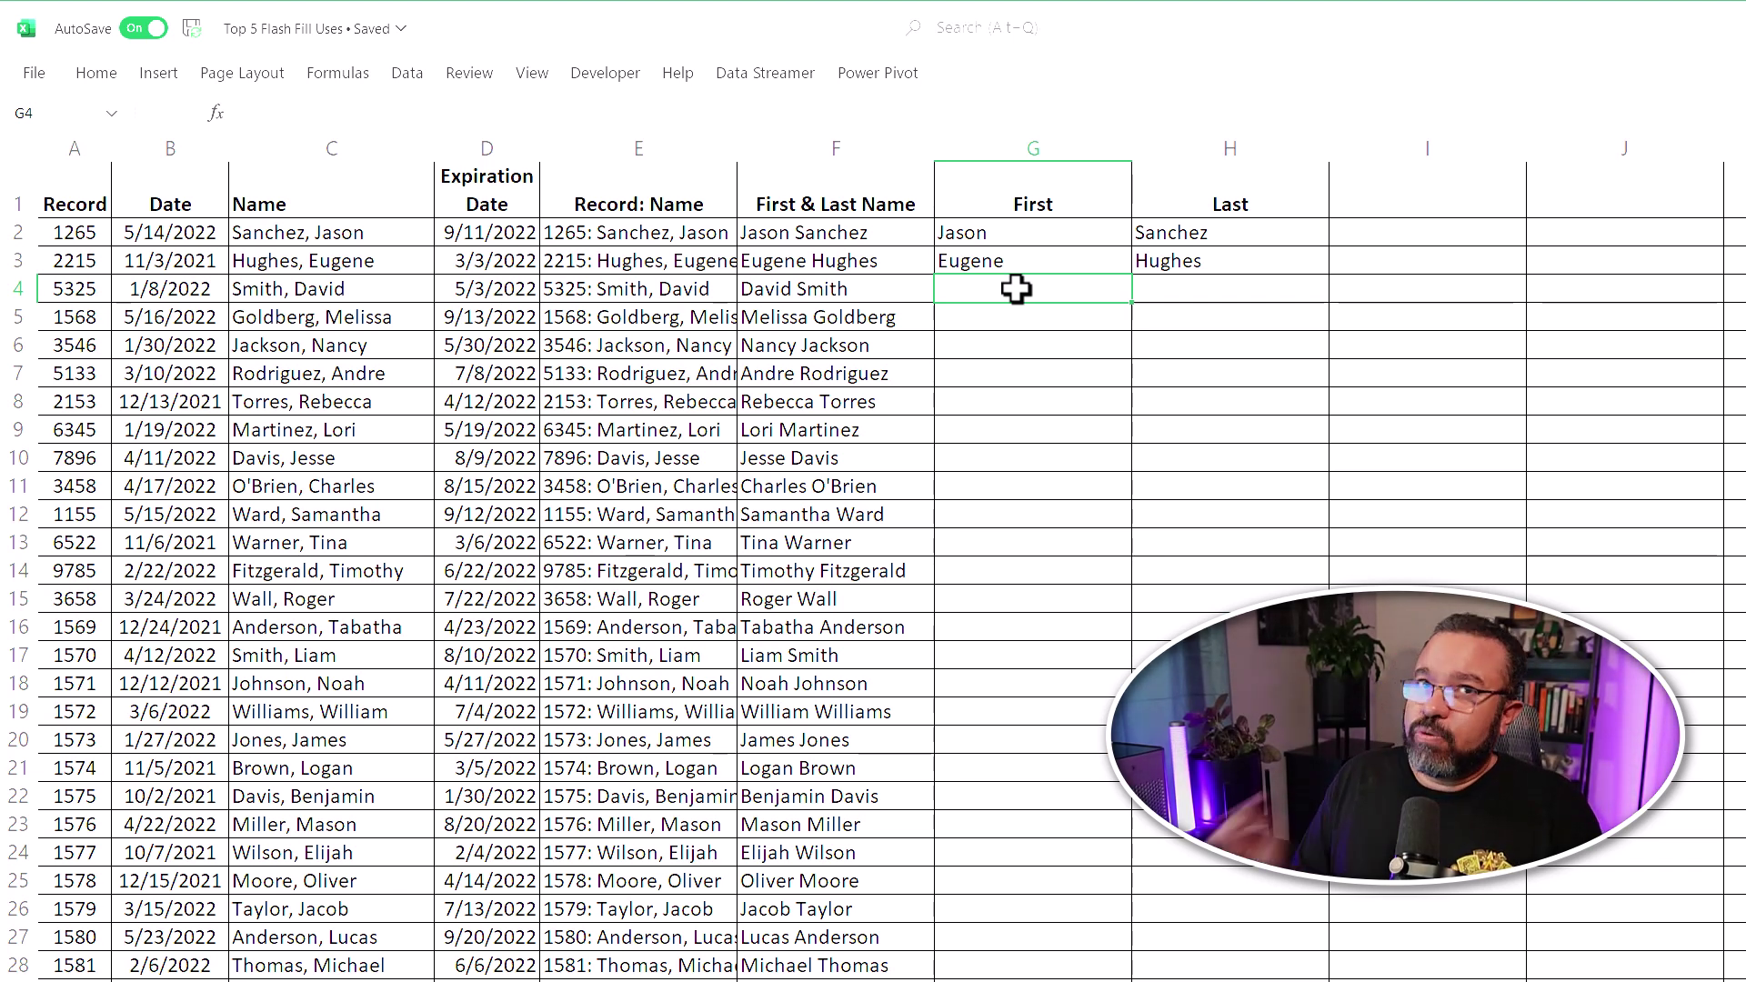
key("ctrl+e")
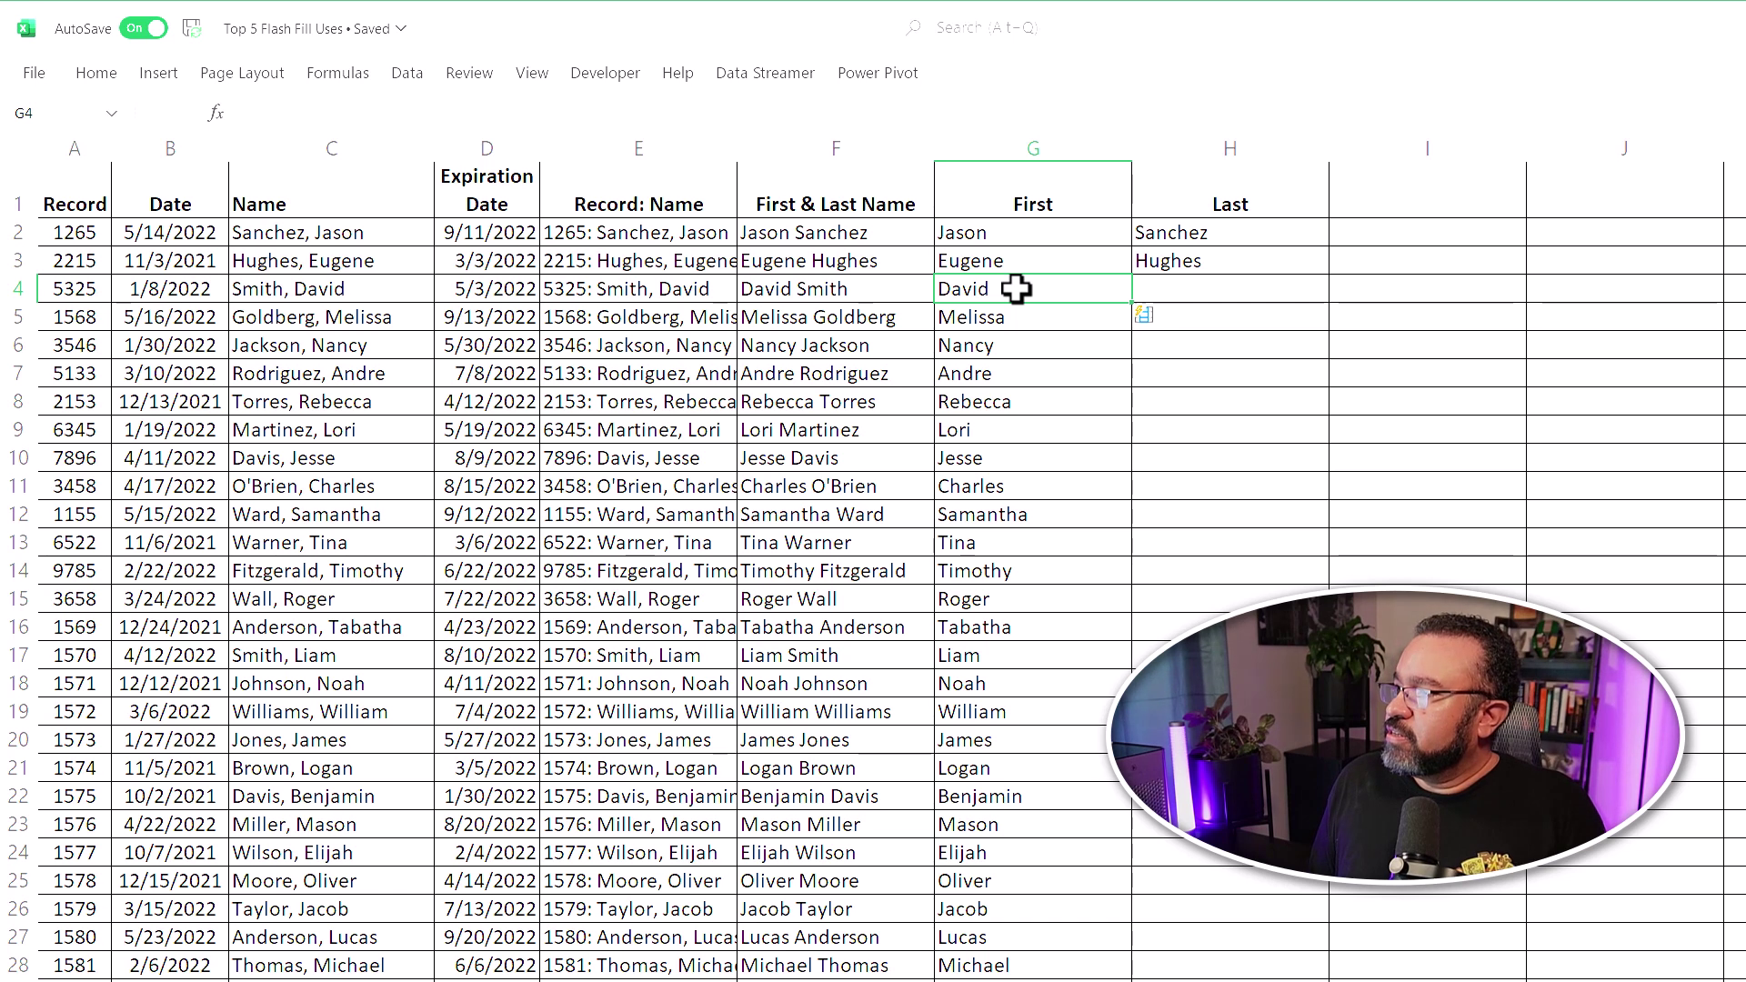
left_click(978, 324)
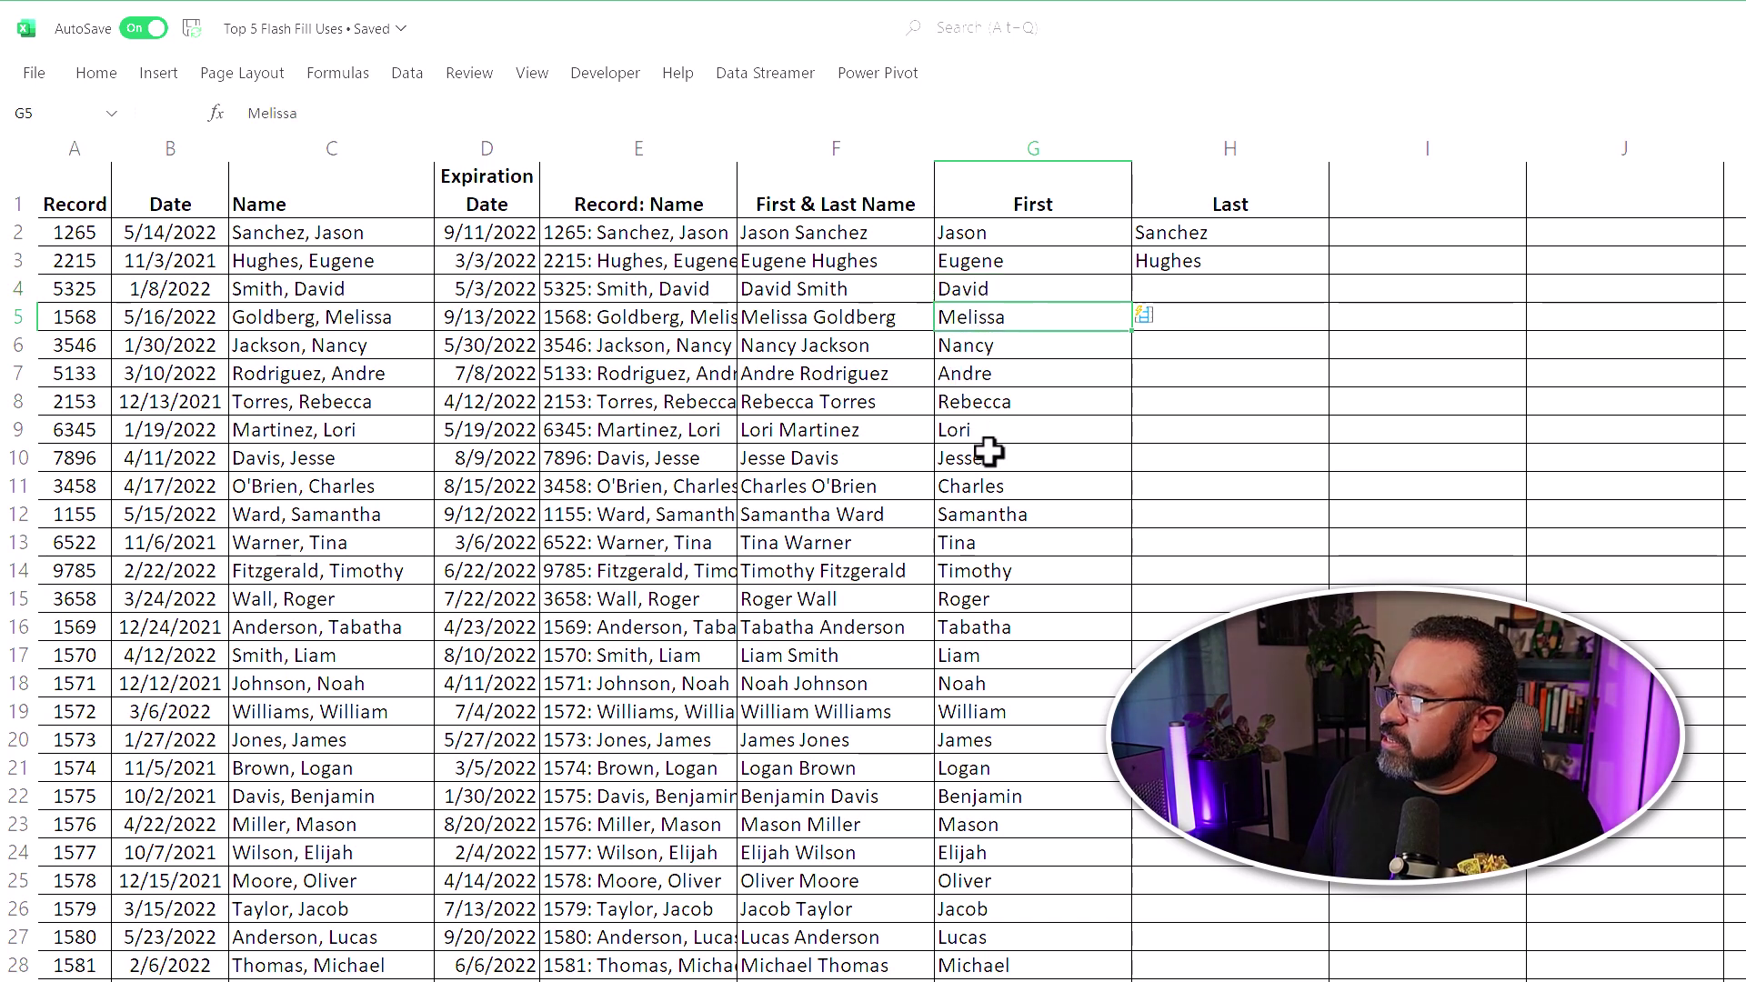
left_click(1210, 289)
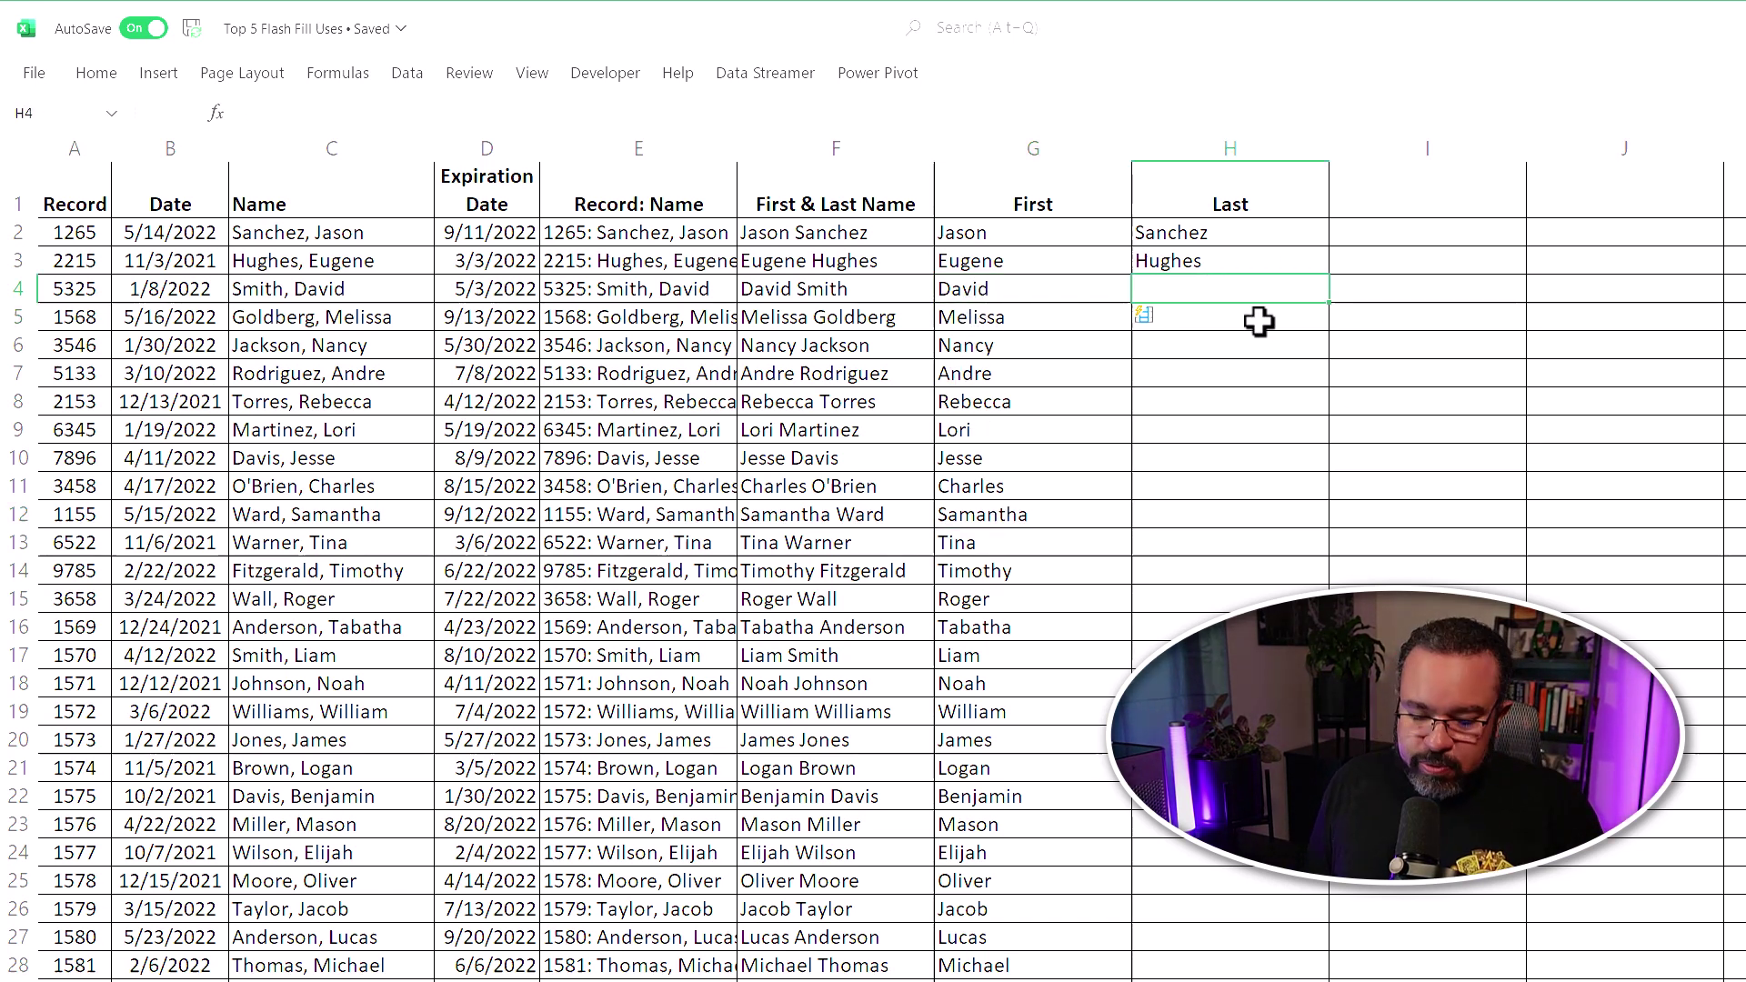
key("ctrl+e")
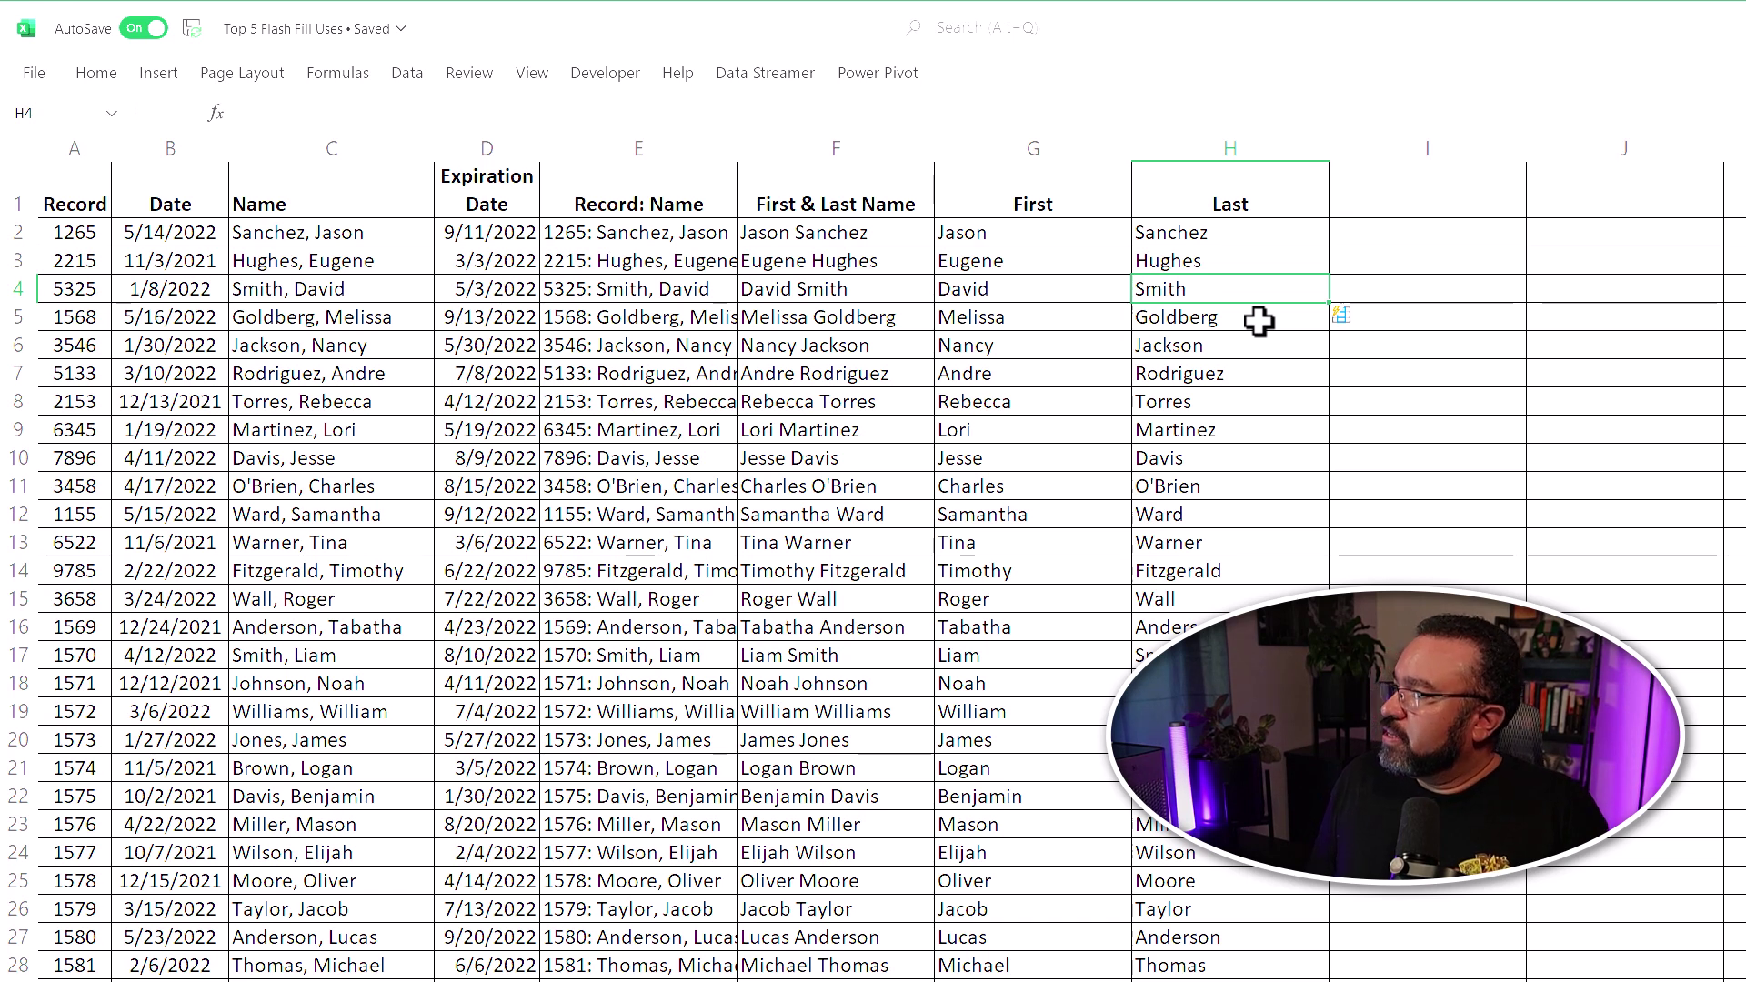
left_click(1221, 514)
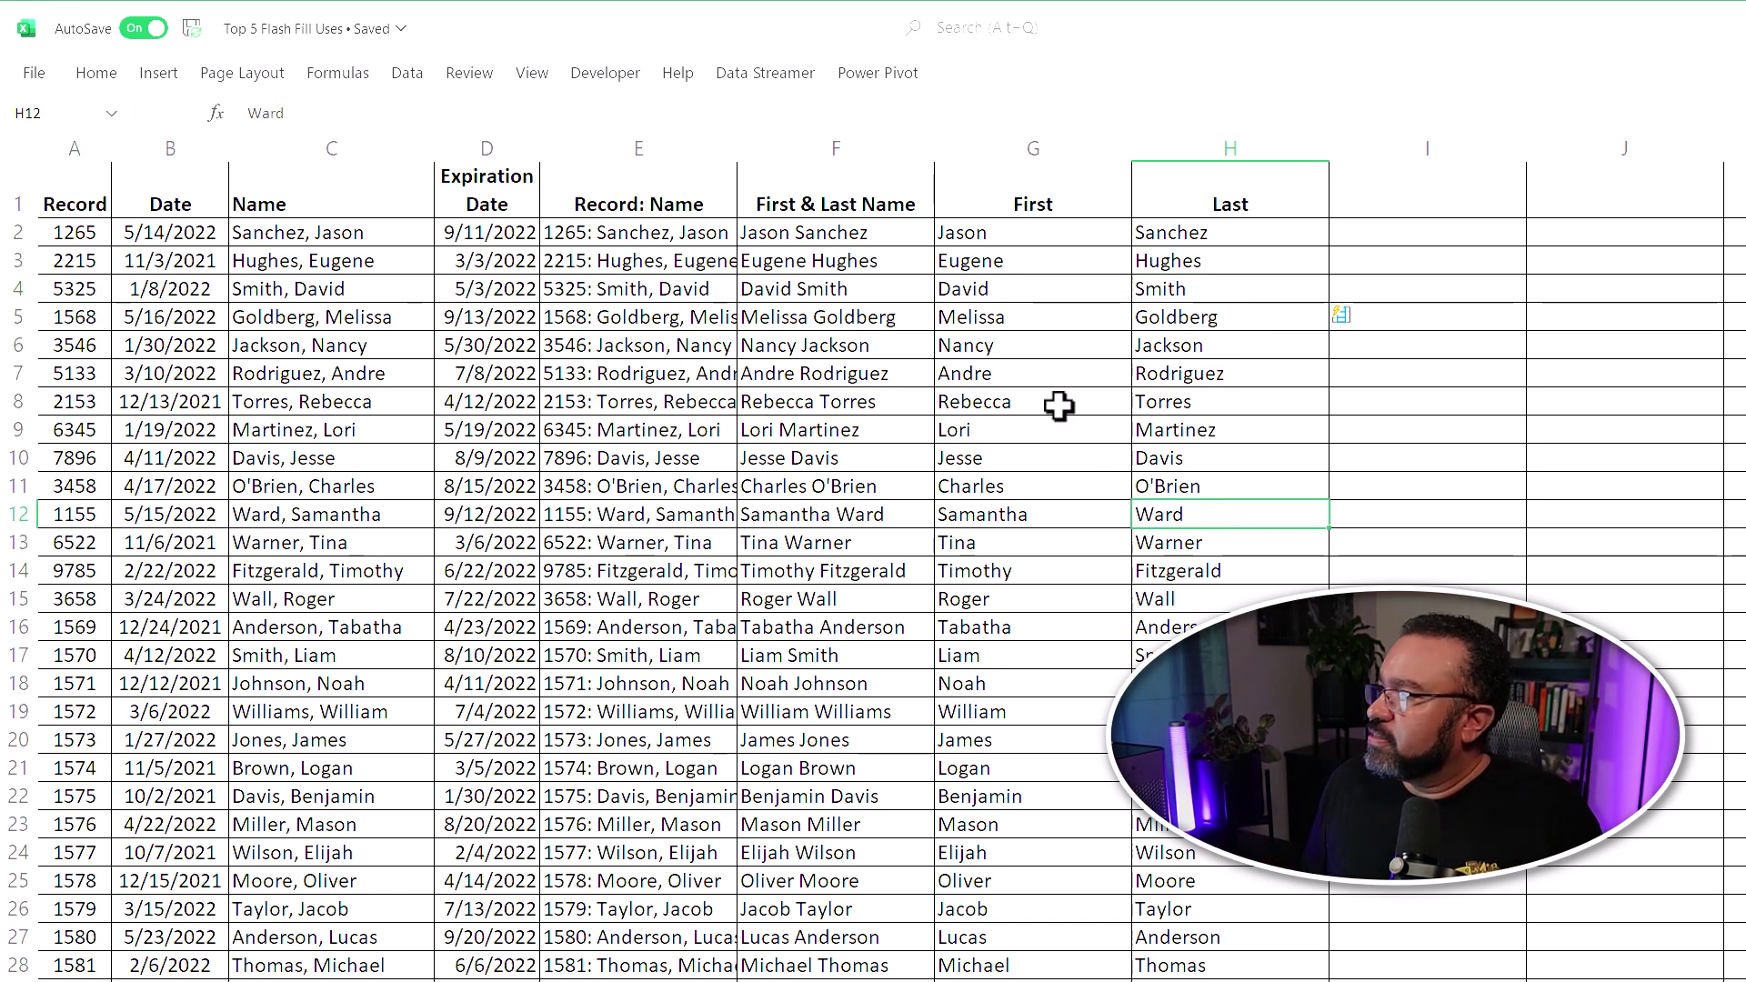
left_click(842, 282)
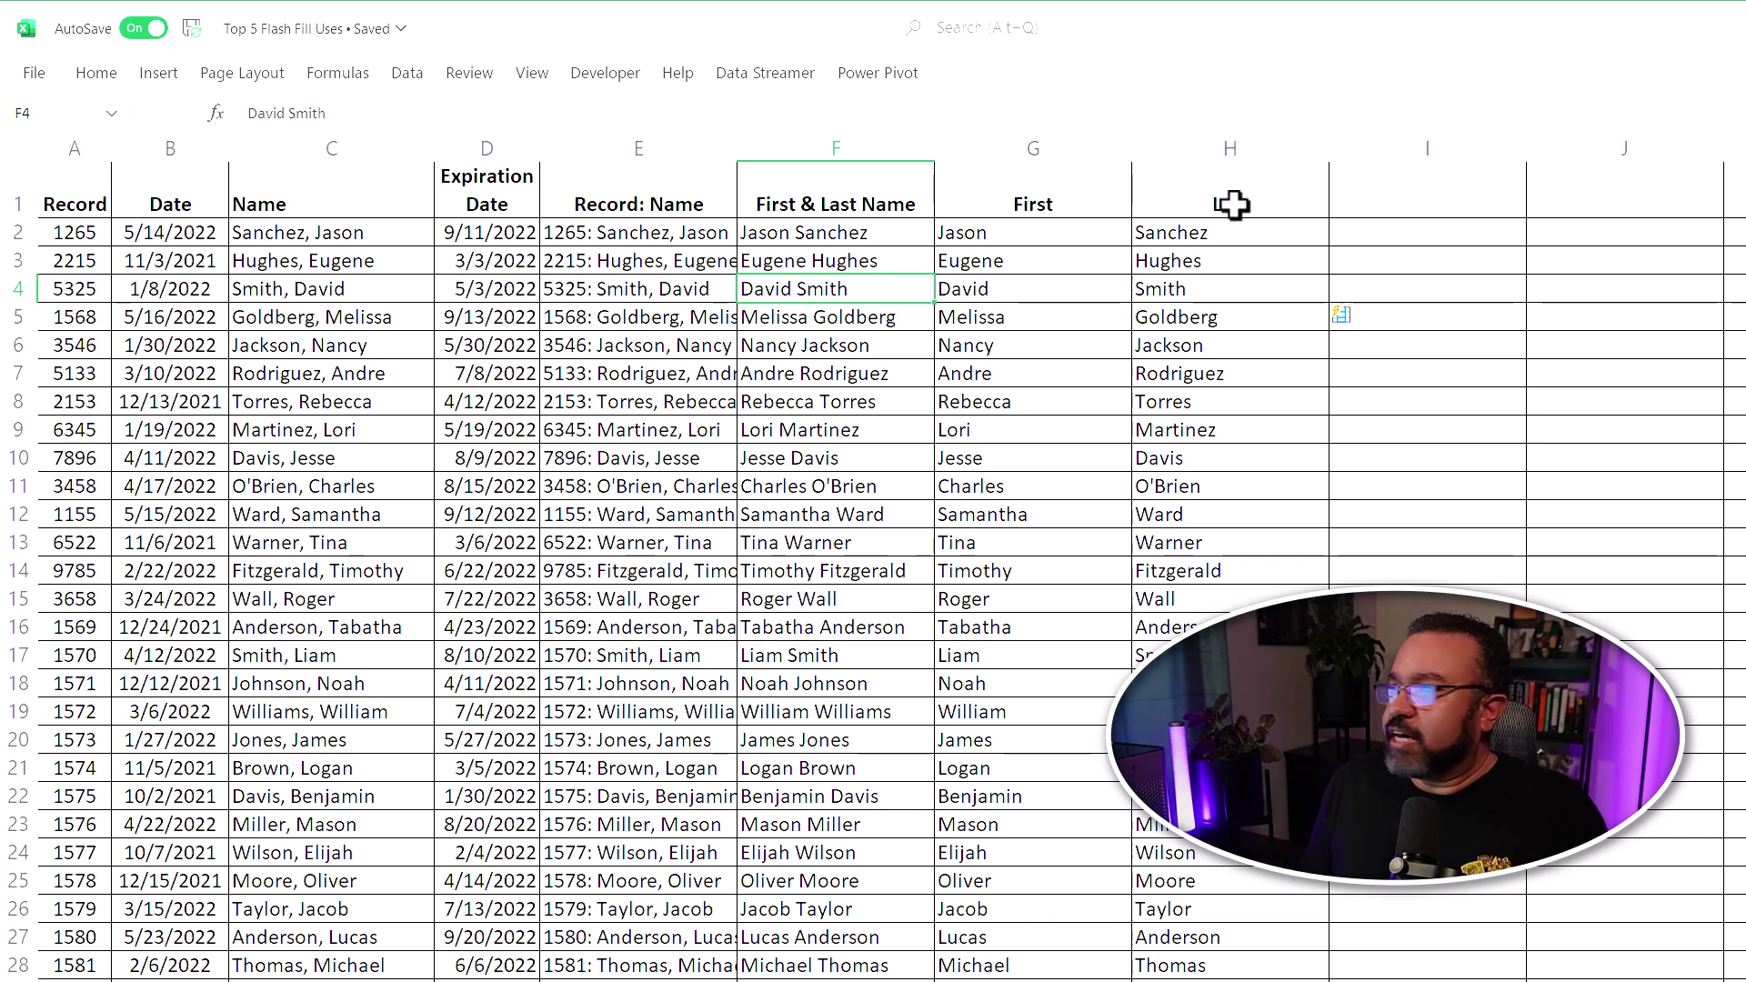
left_click(1448, 238)
left_click(1419, 206)
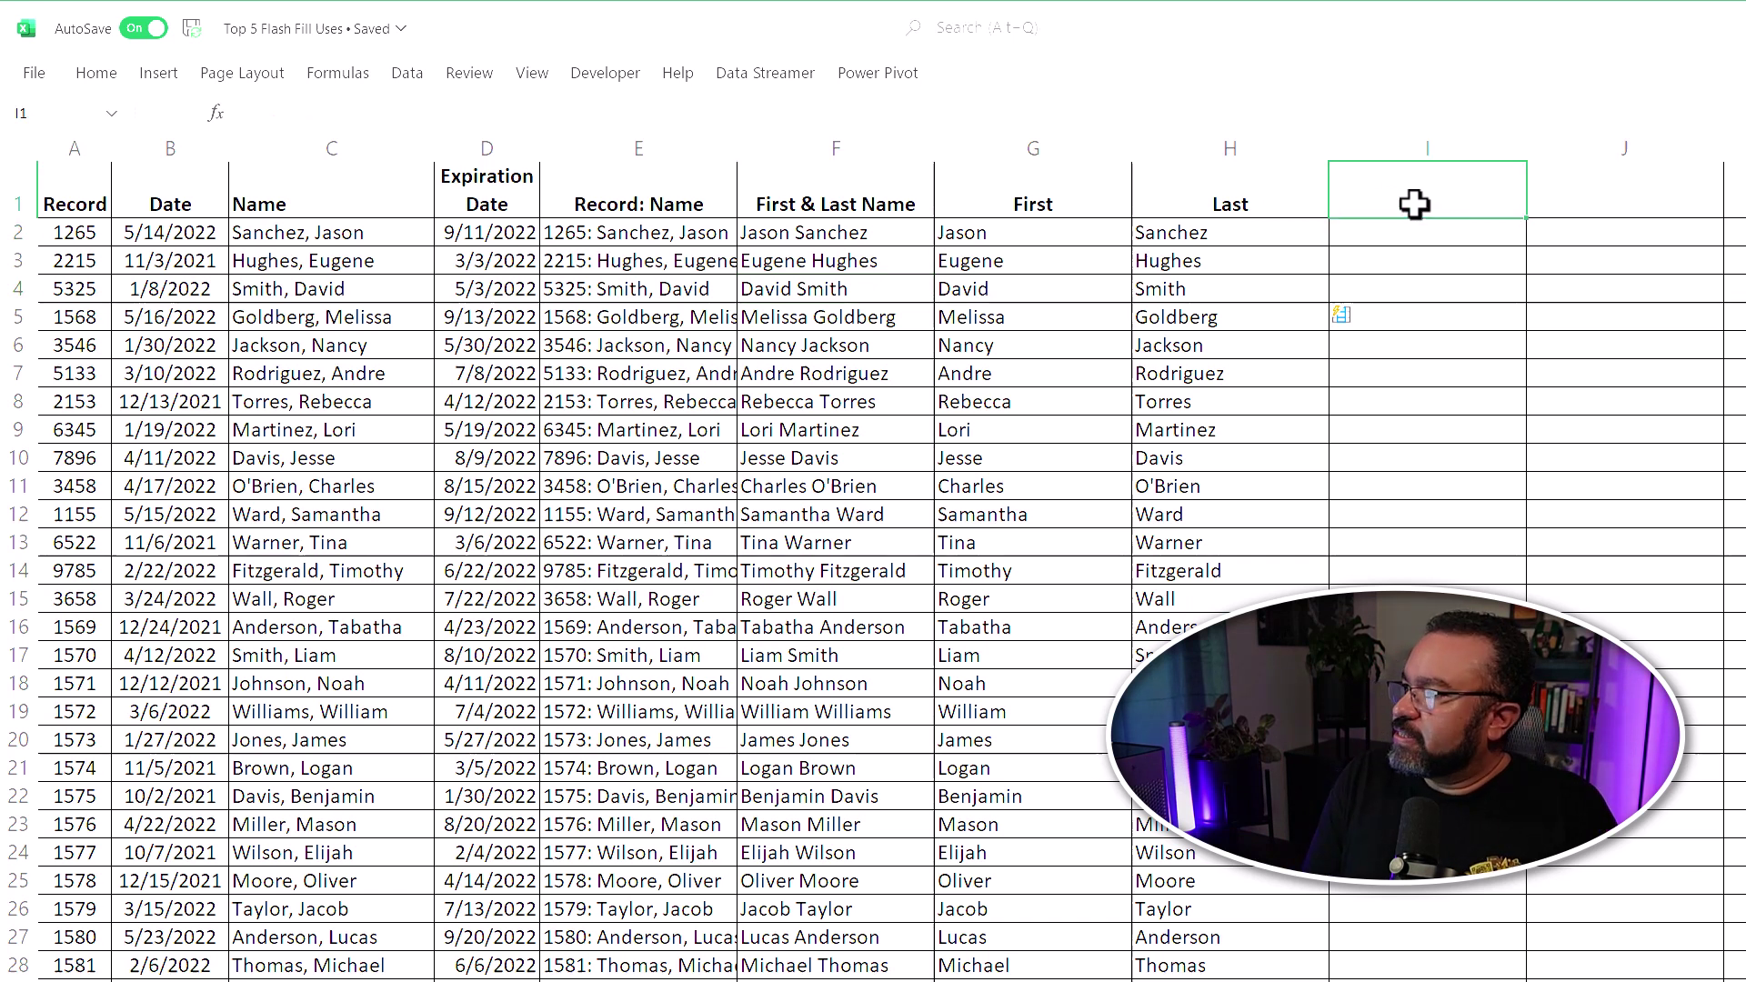
key("Down")
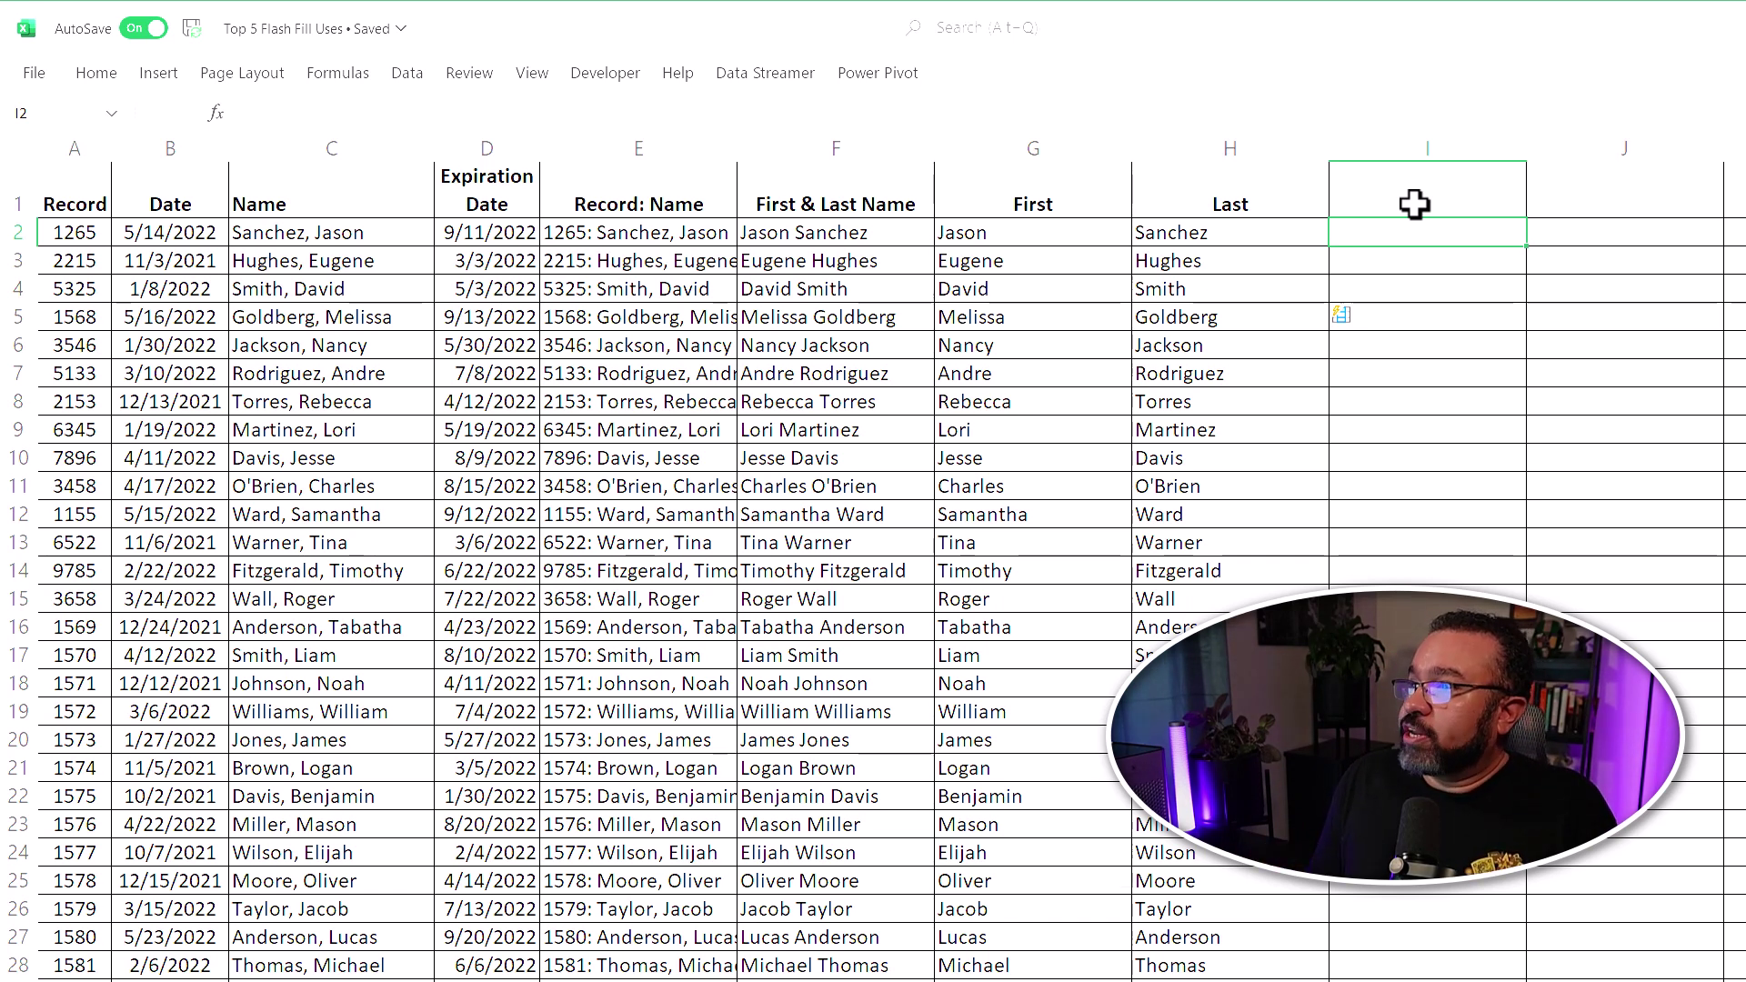
Enter the first date range example '5/14/2022 - 9/11/2022' in I2
type("5")
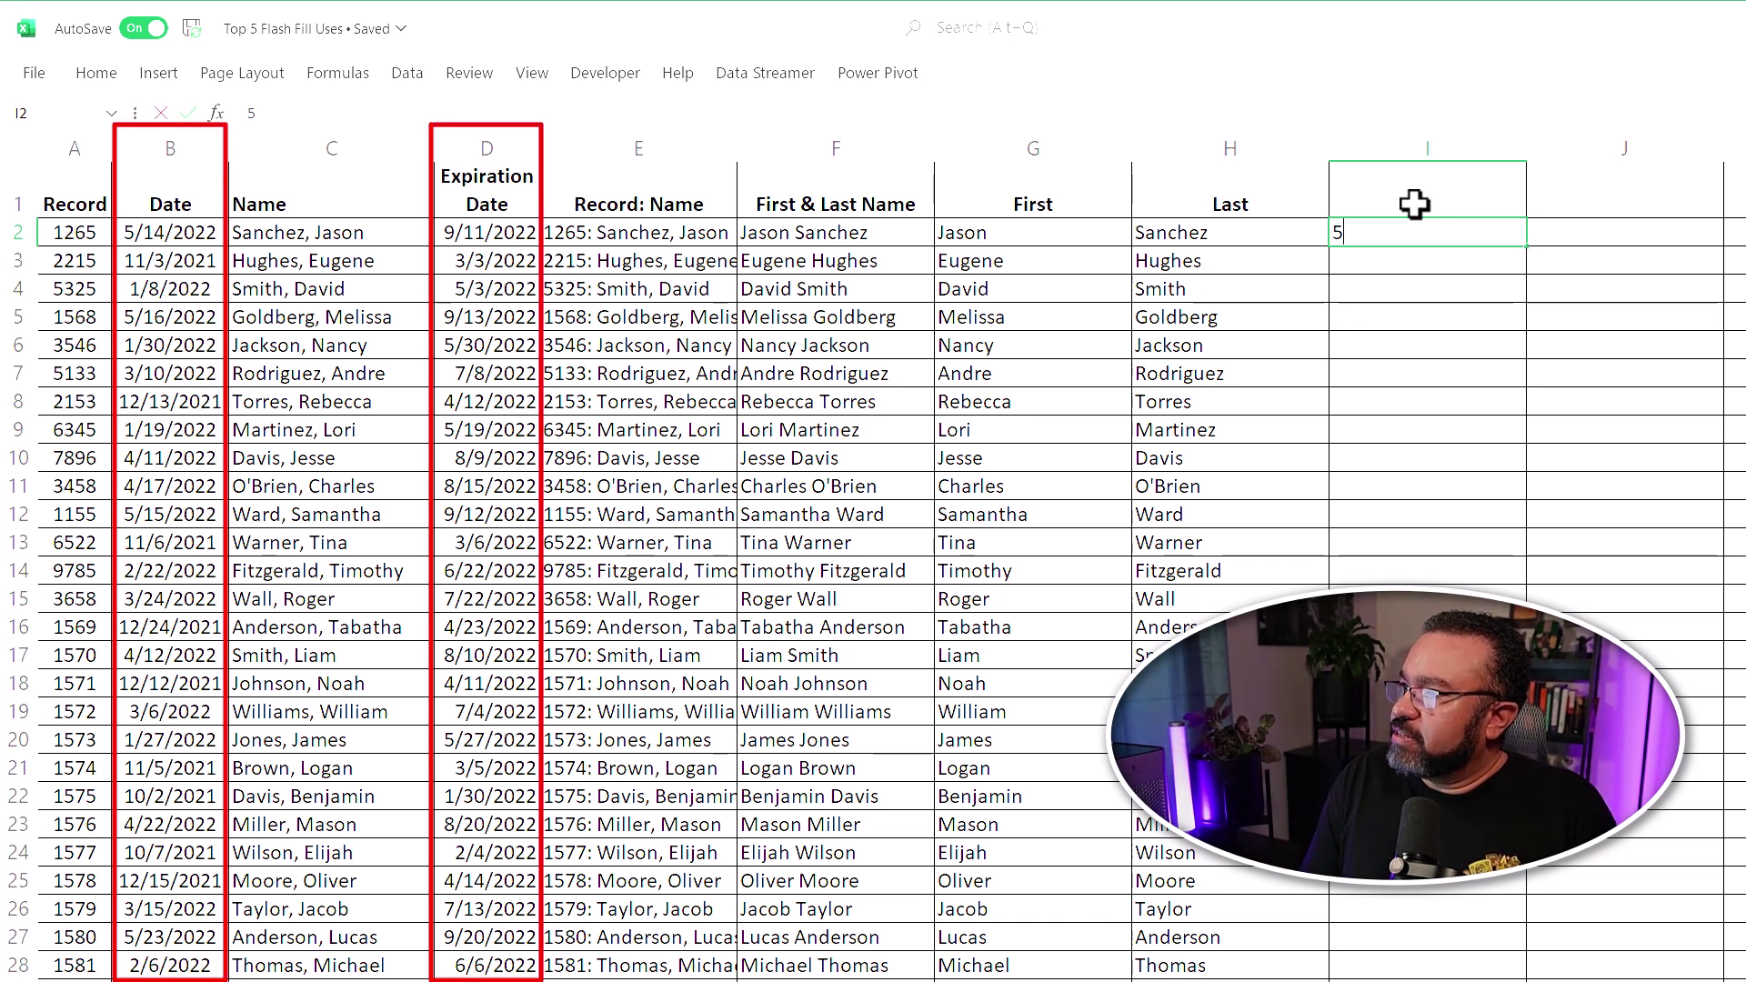
type("/15")
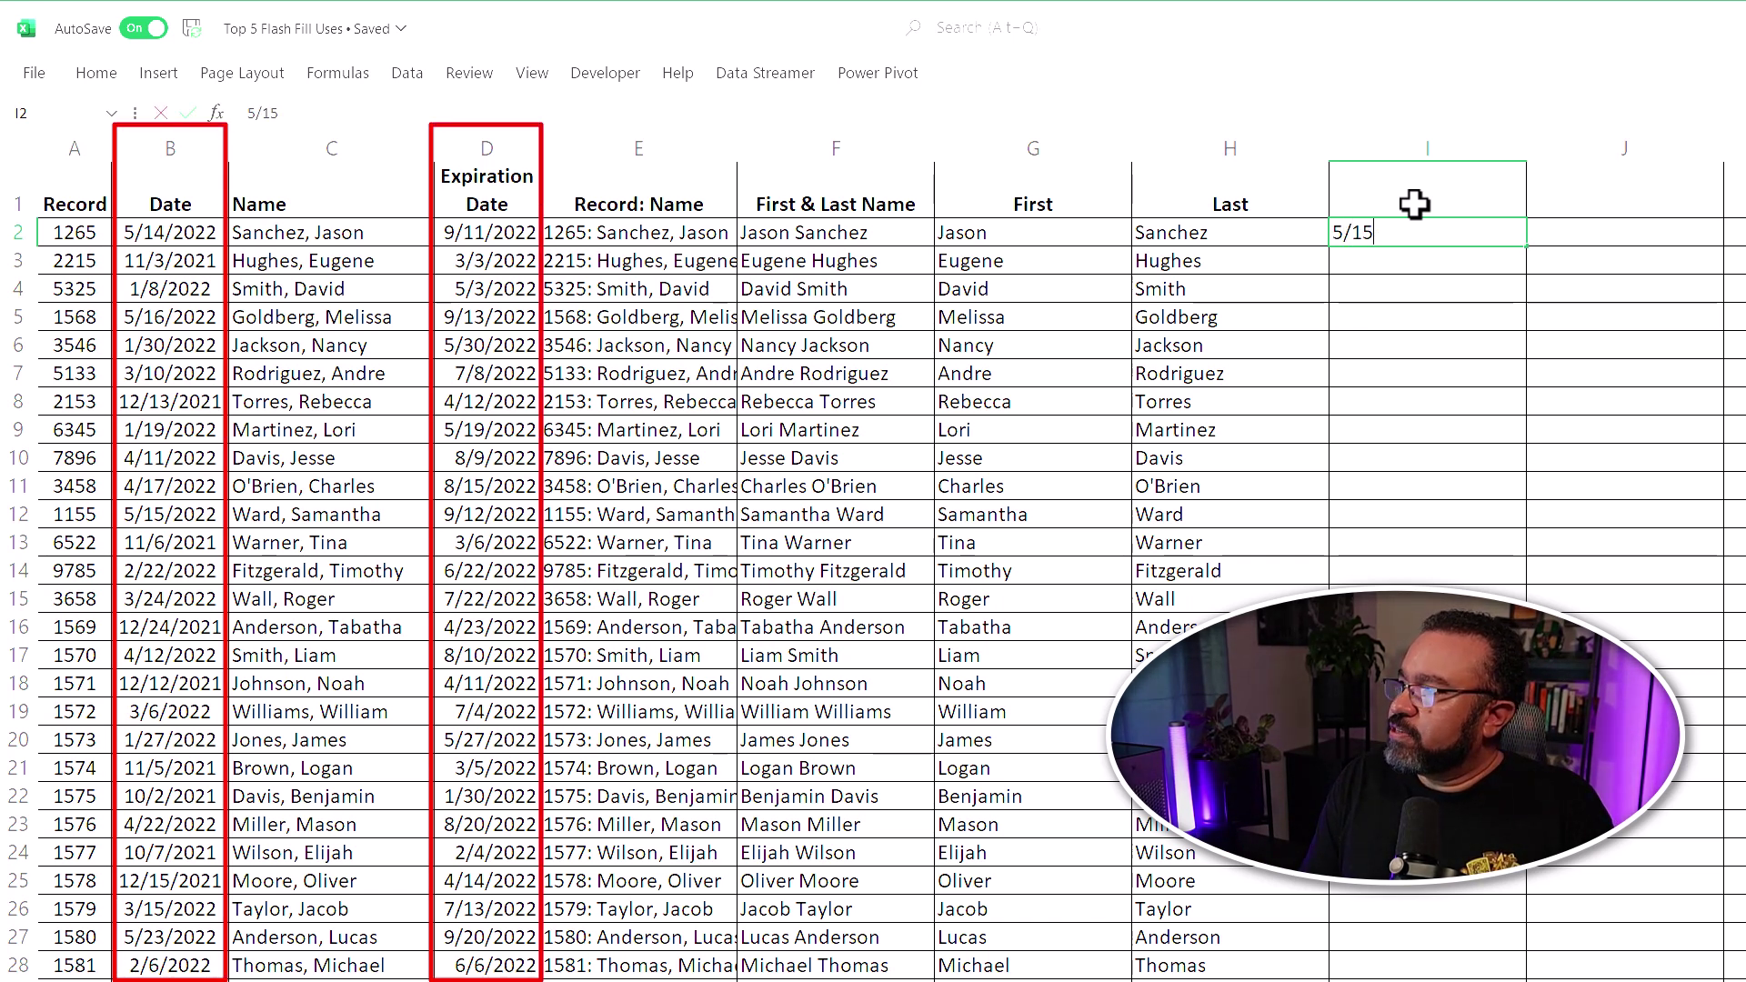
key("BackSpace")
type("4")
type("/20")
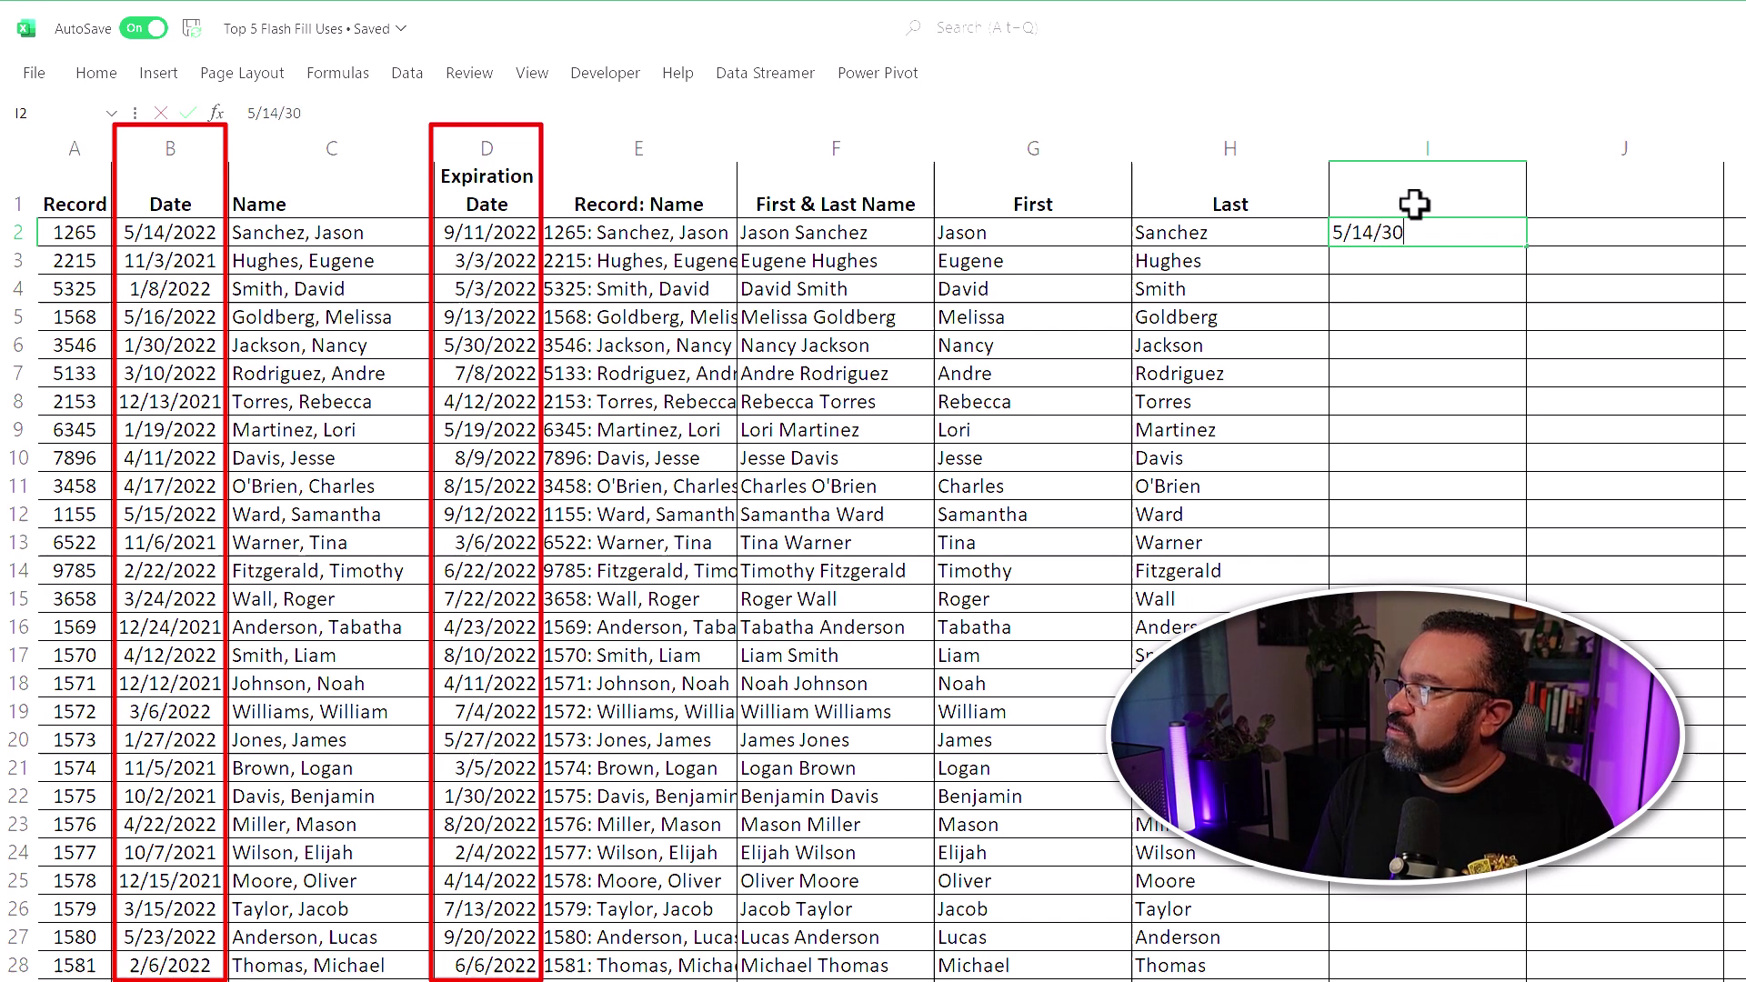
key("BackSpace")
key("BackSpace")
type("2022")
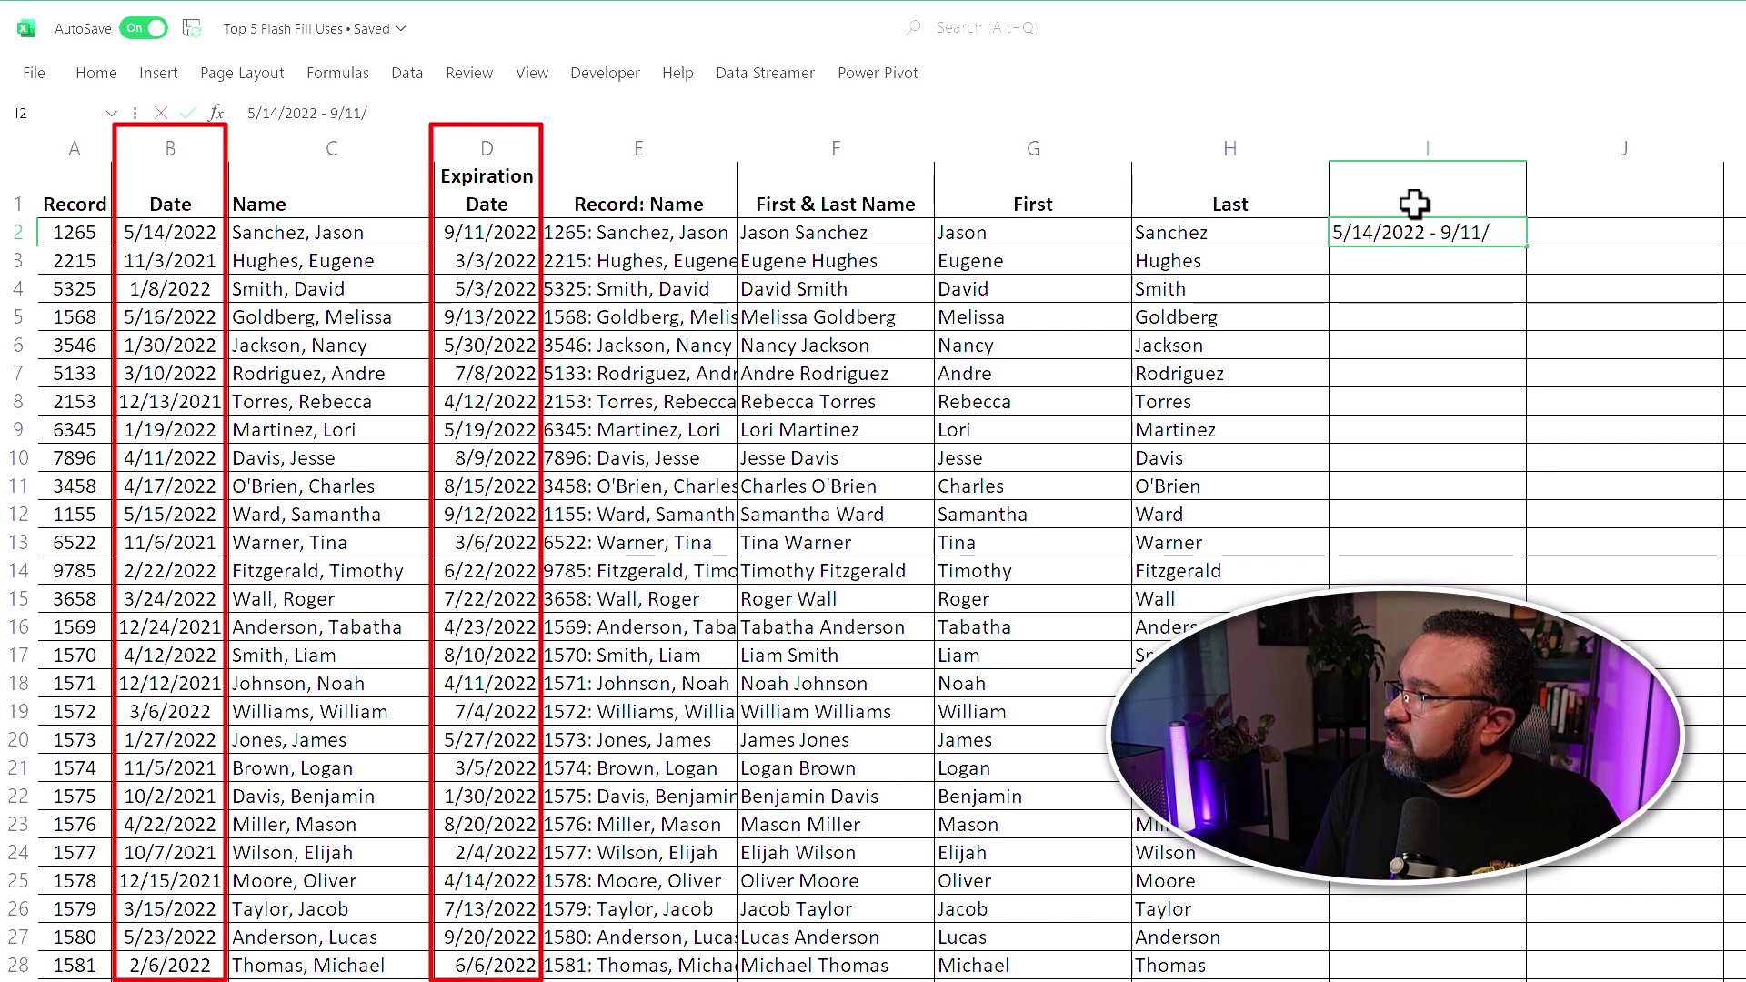
type("- 9/11/2022")
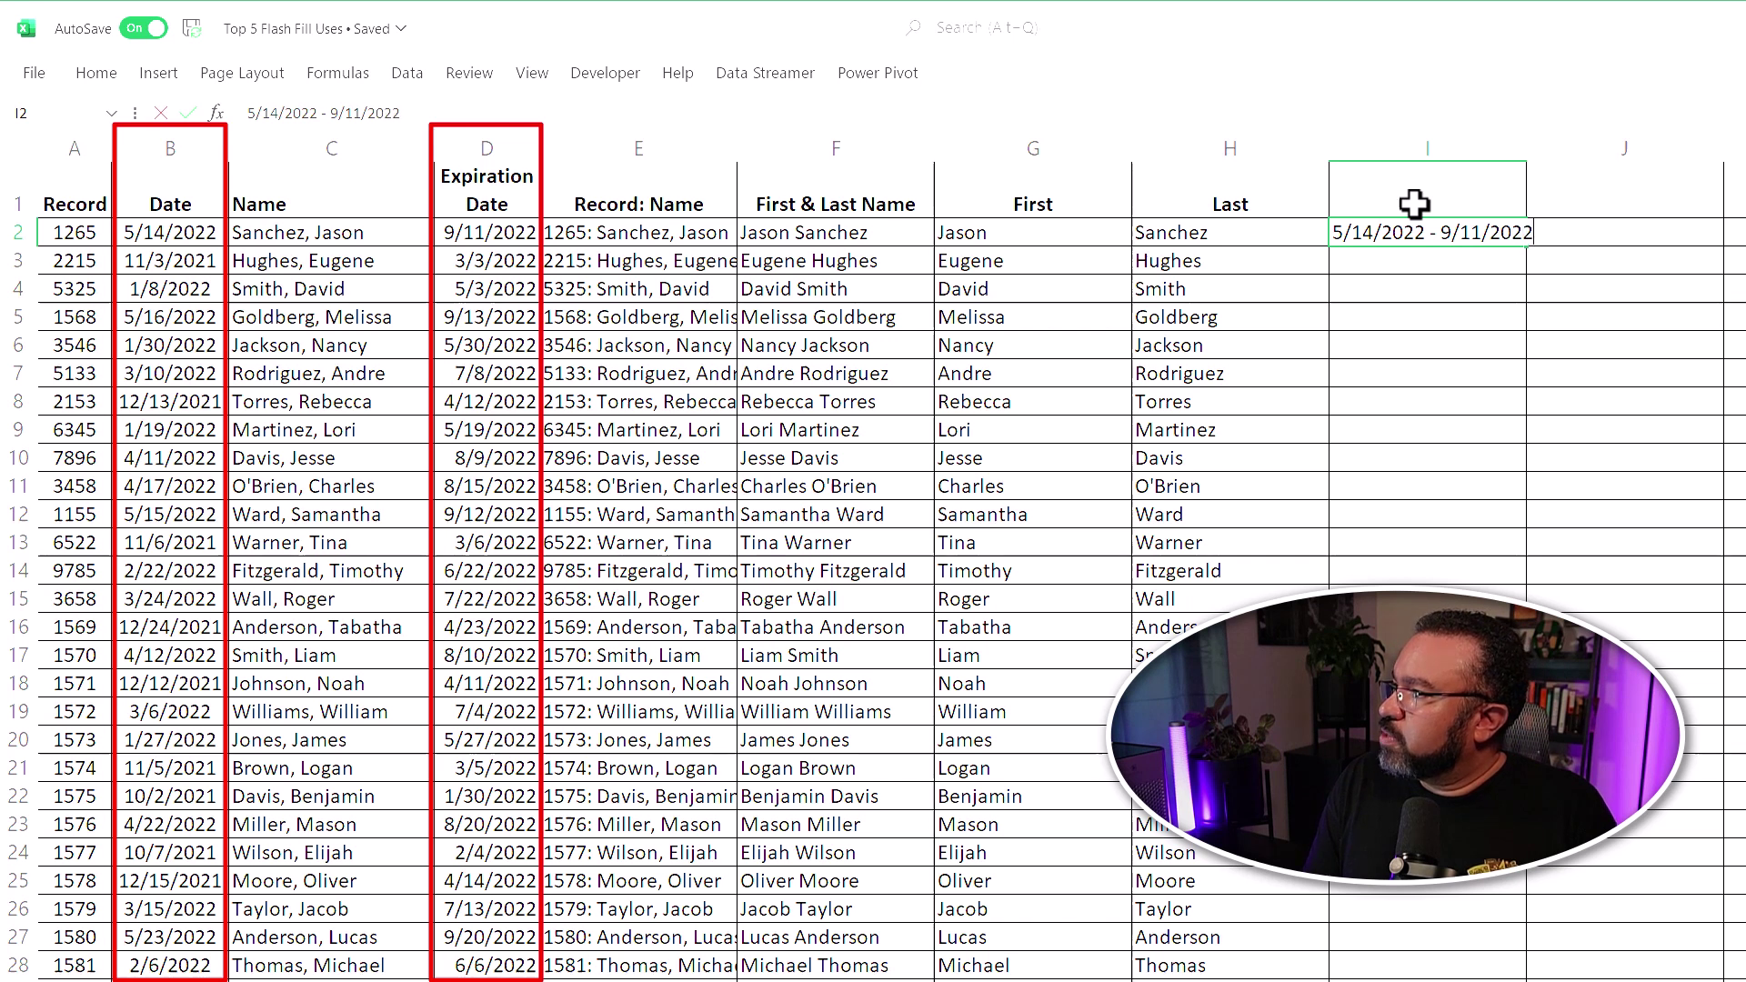
key("Return")
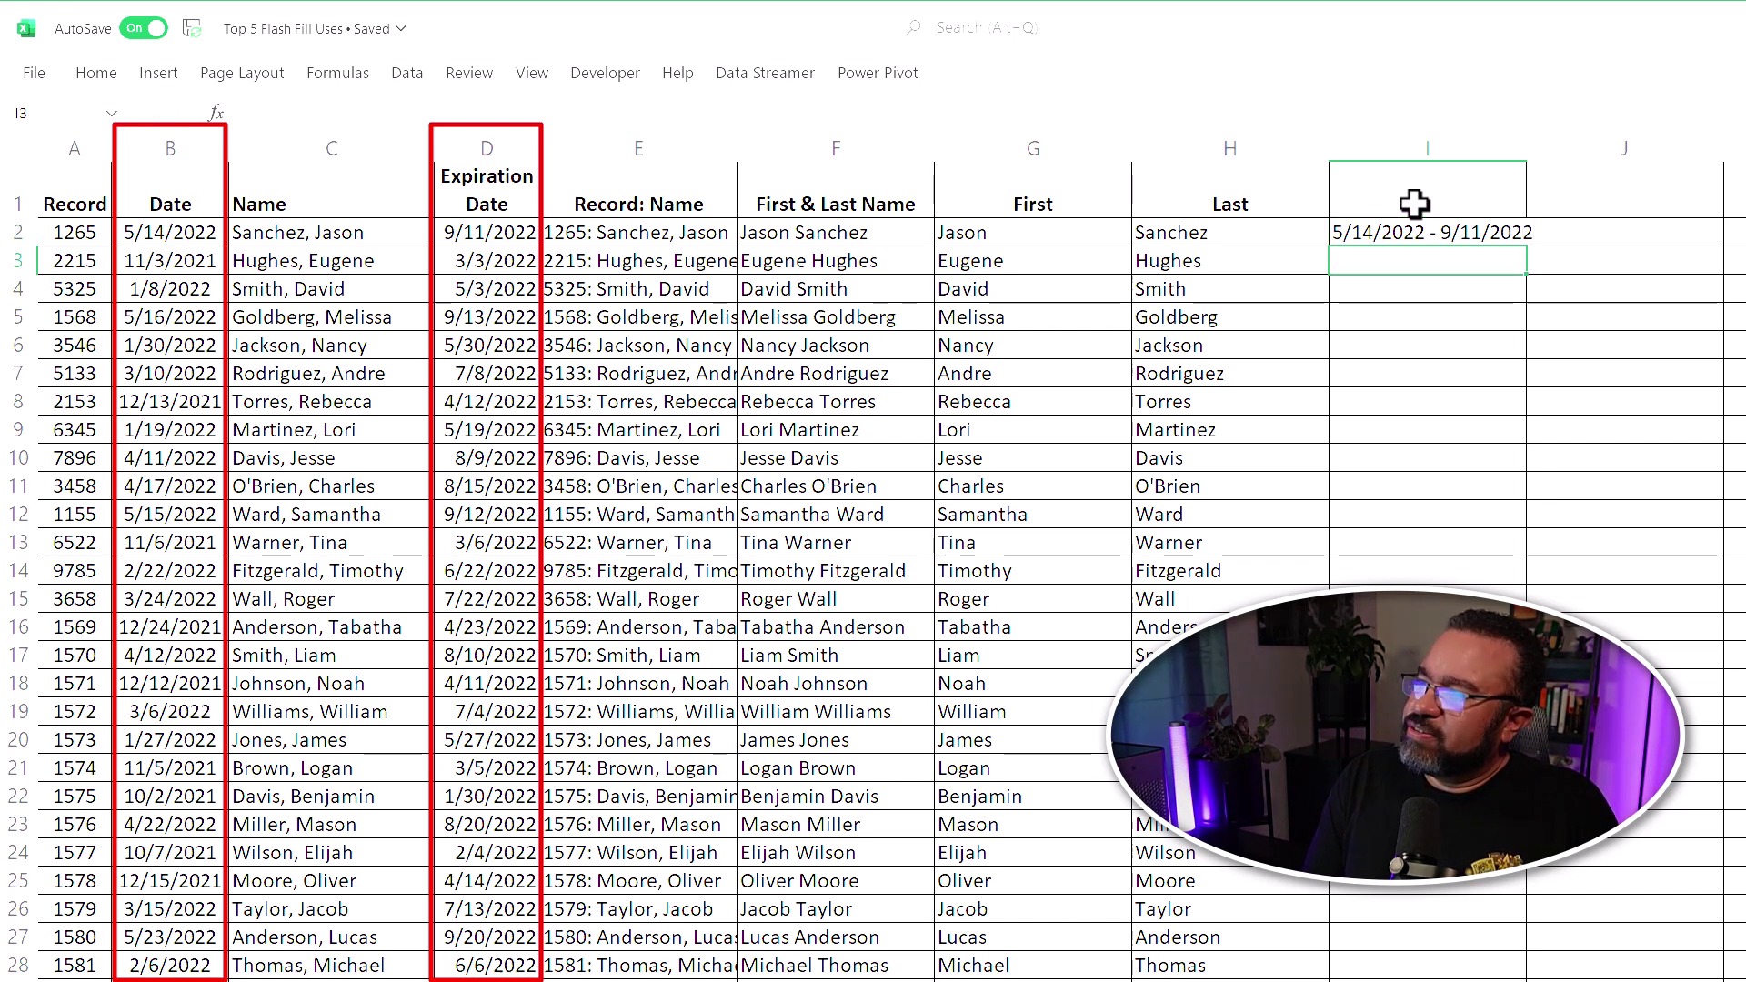
Enter '11/3/2021 - 3/3/2022' in I3 to trigger Flash Fill, then autofit column I
type("11/3/2021 - 3/3/2022")
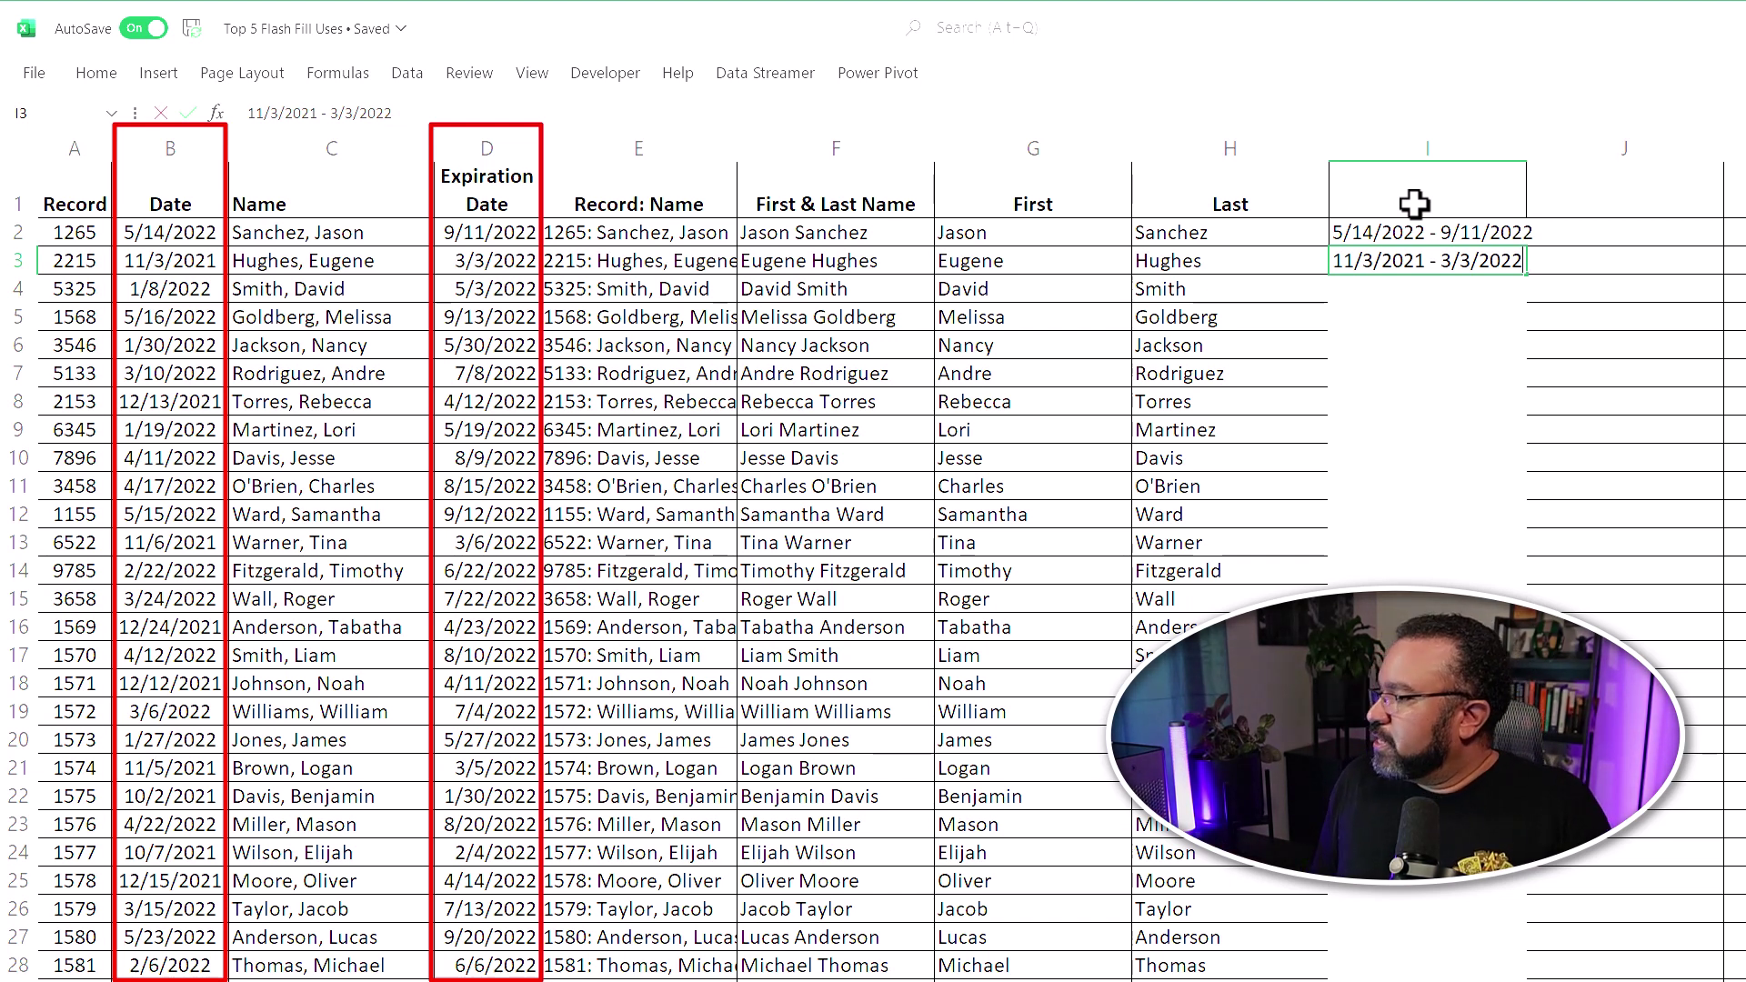
key("Return")
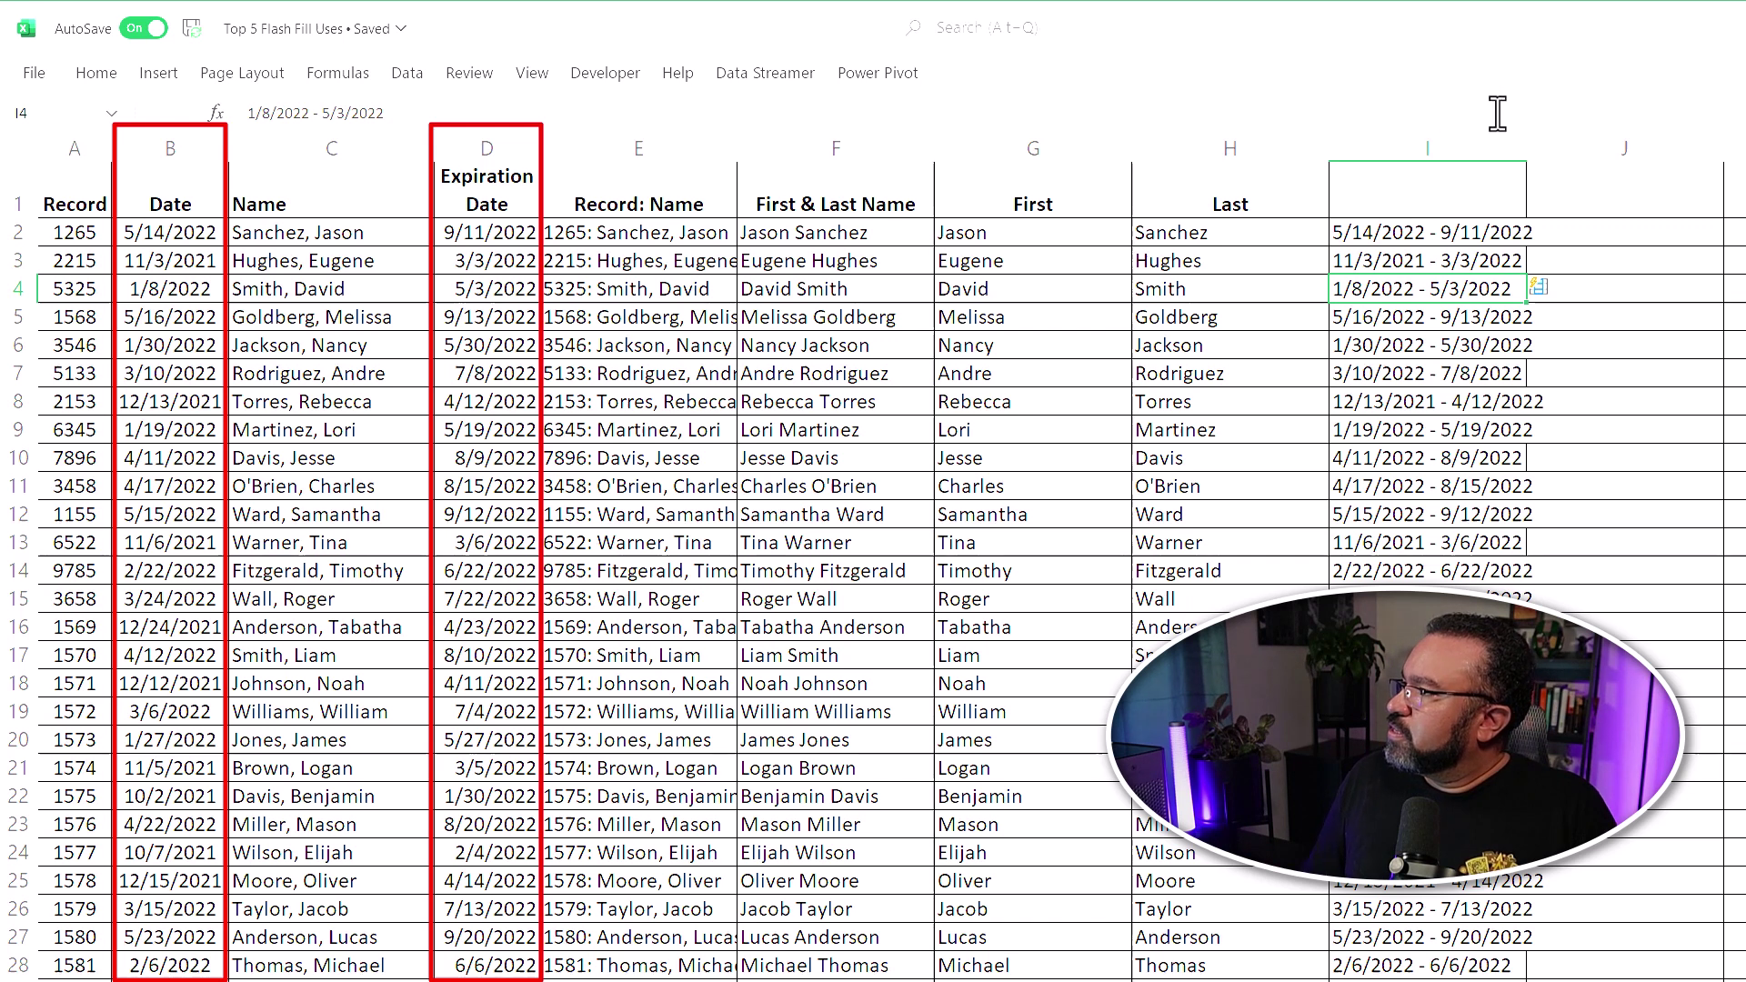
double_click(1526, 148)
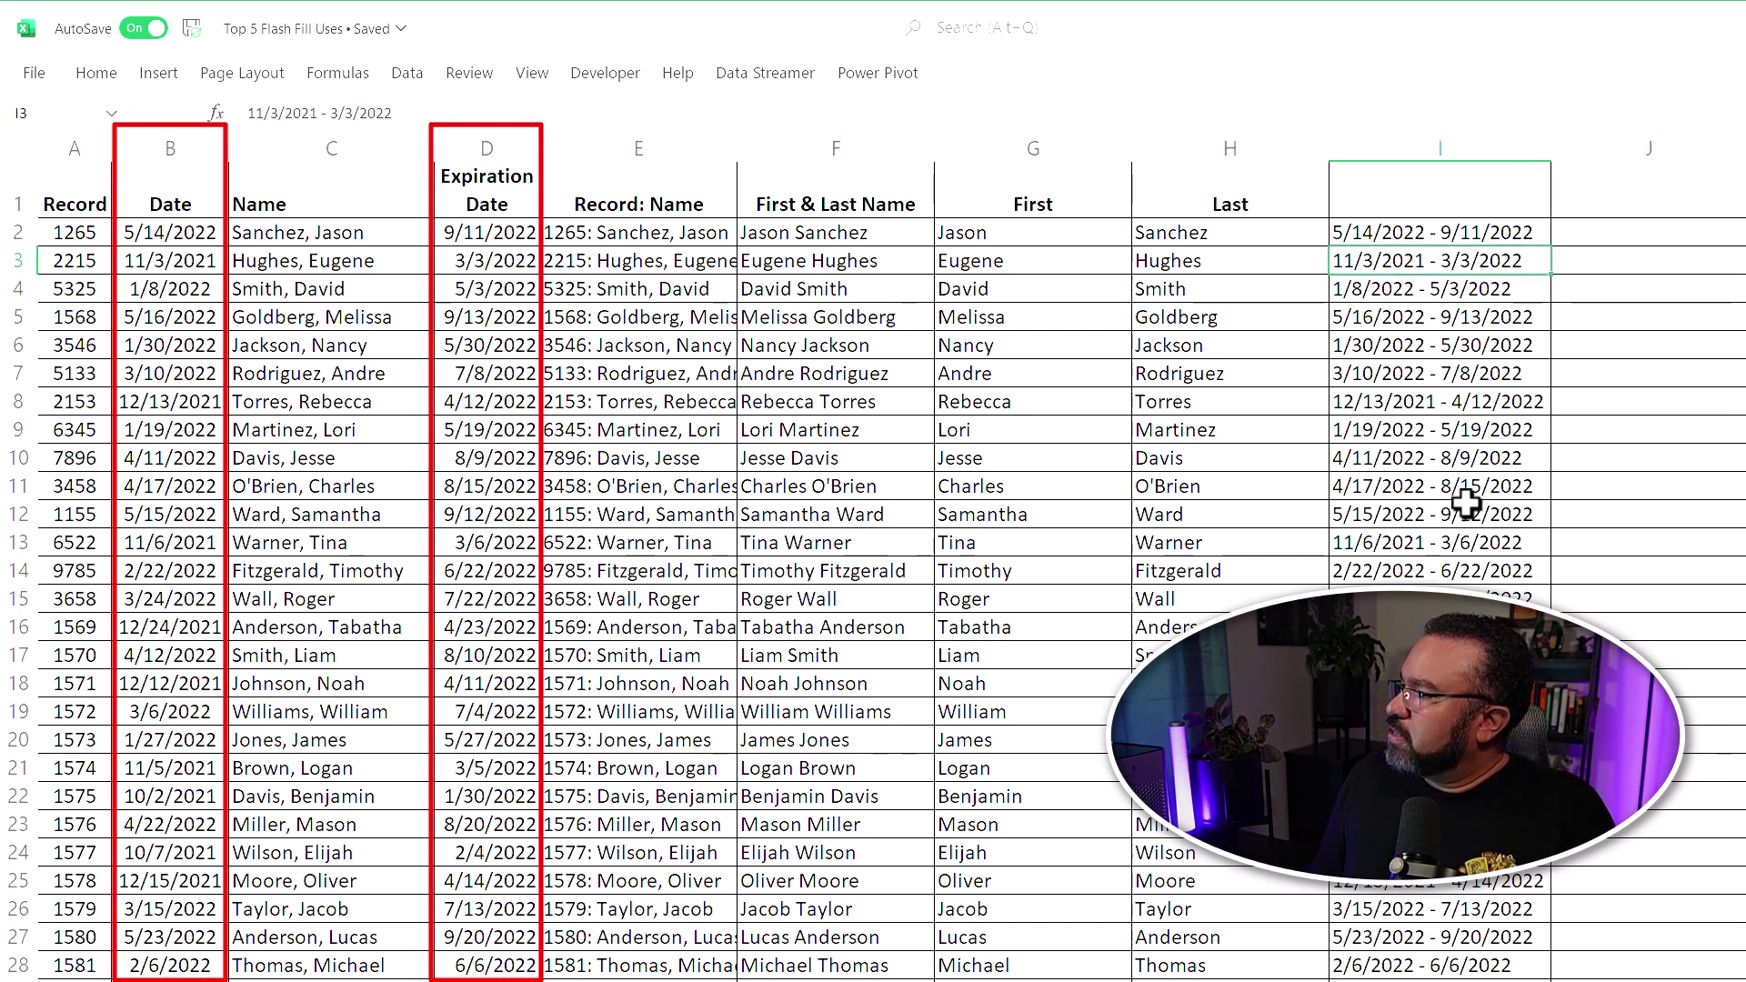
left_click(1455, 598)
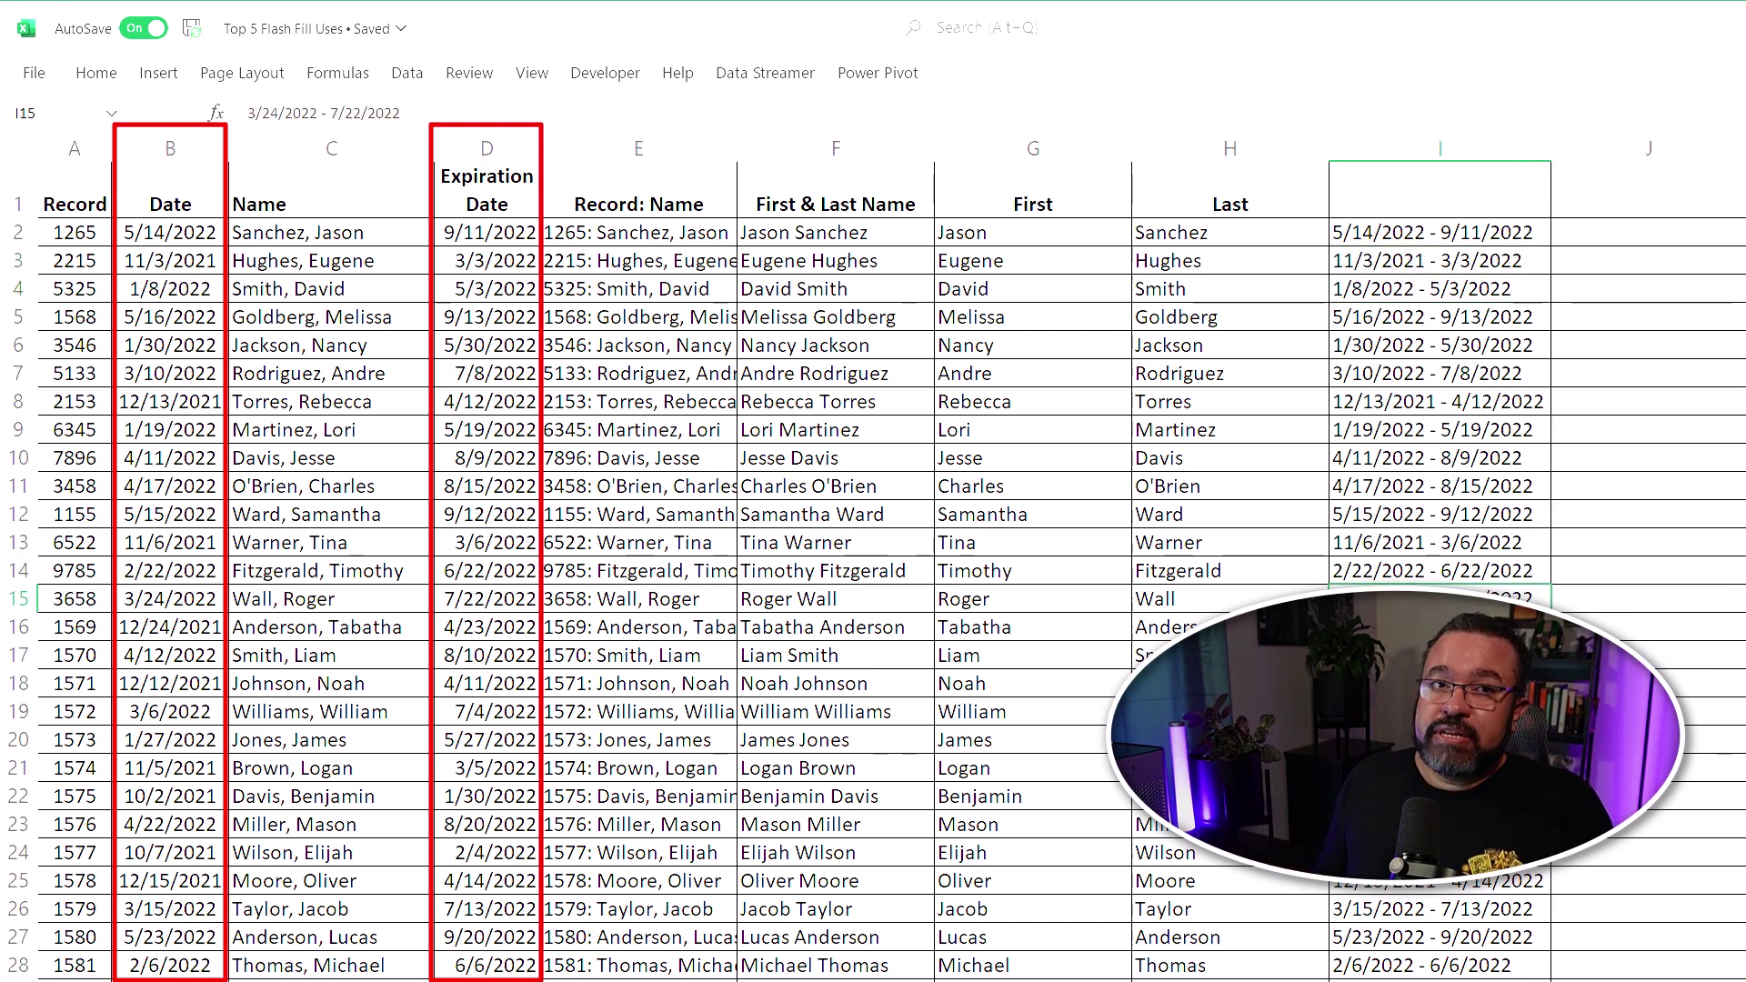
Enter the header 'Date - Expiration Date' in cell I1
left_click(1430, 196)
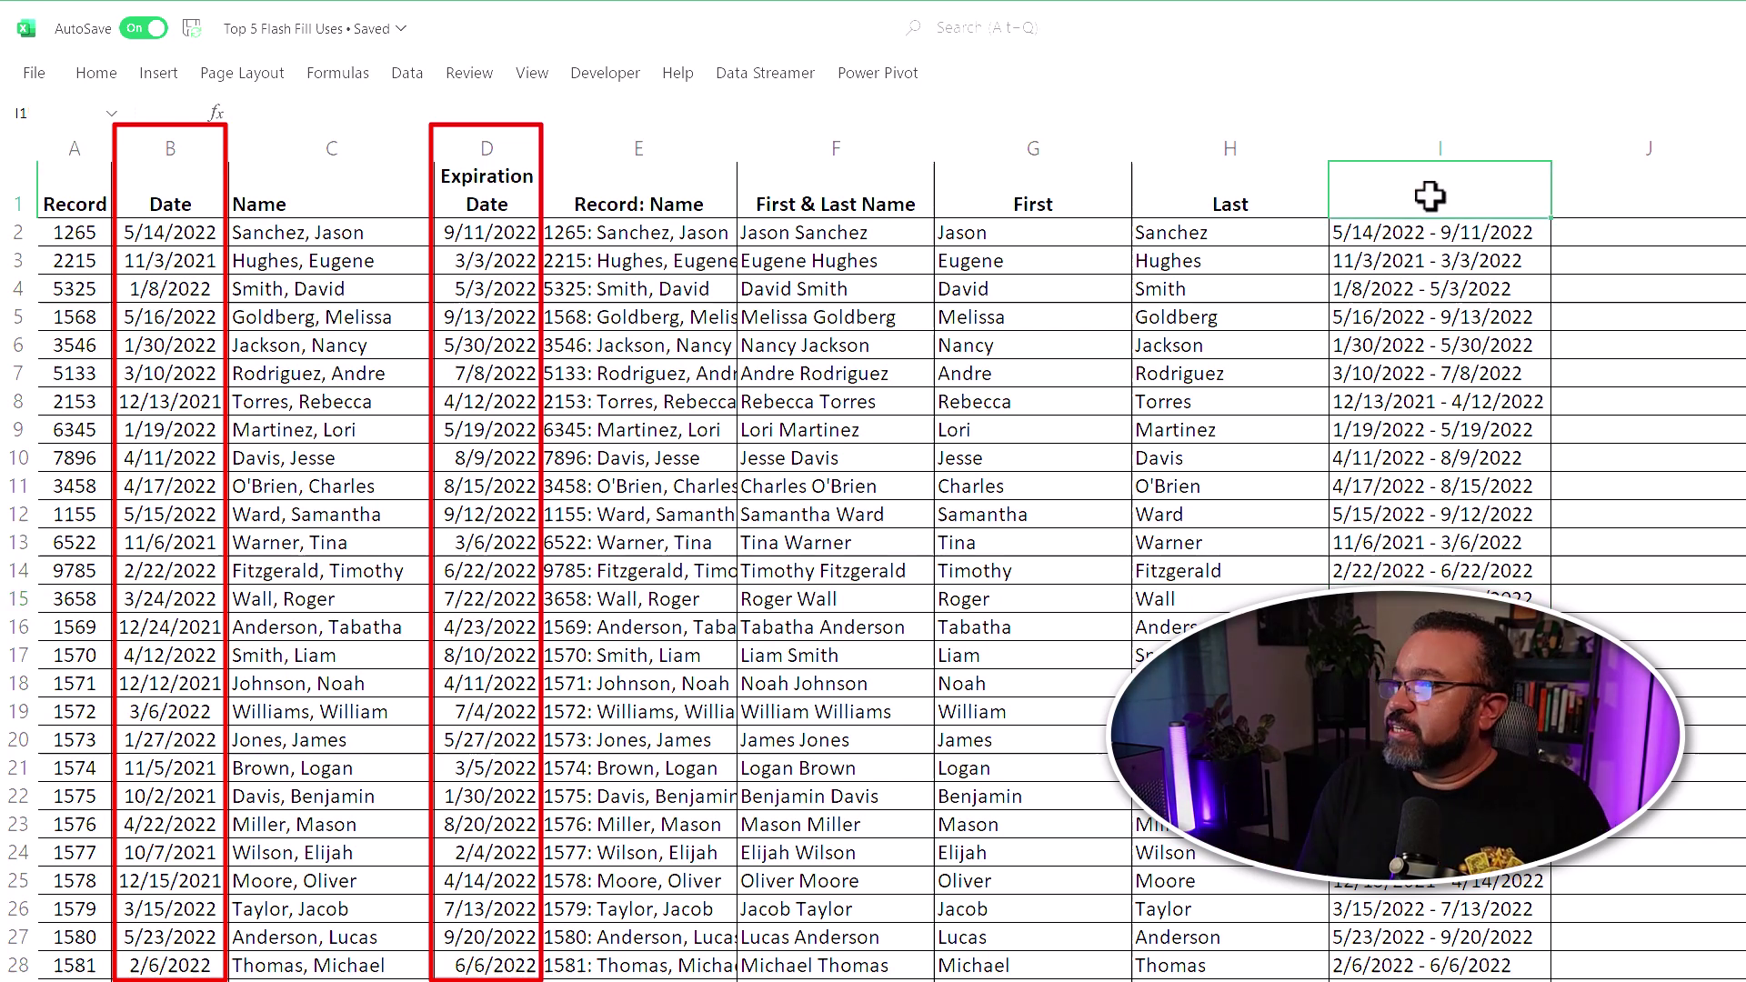
type("Date")
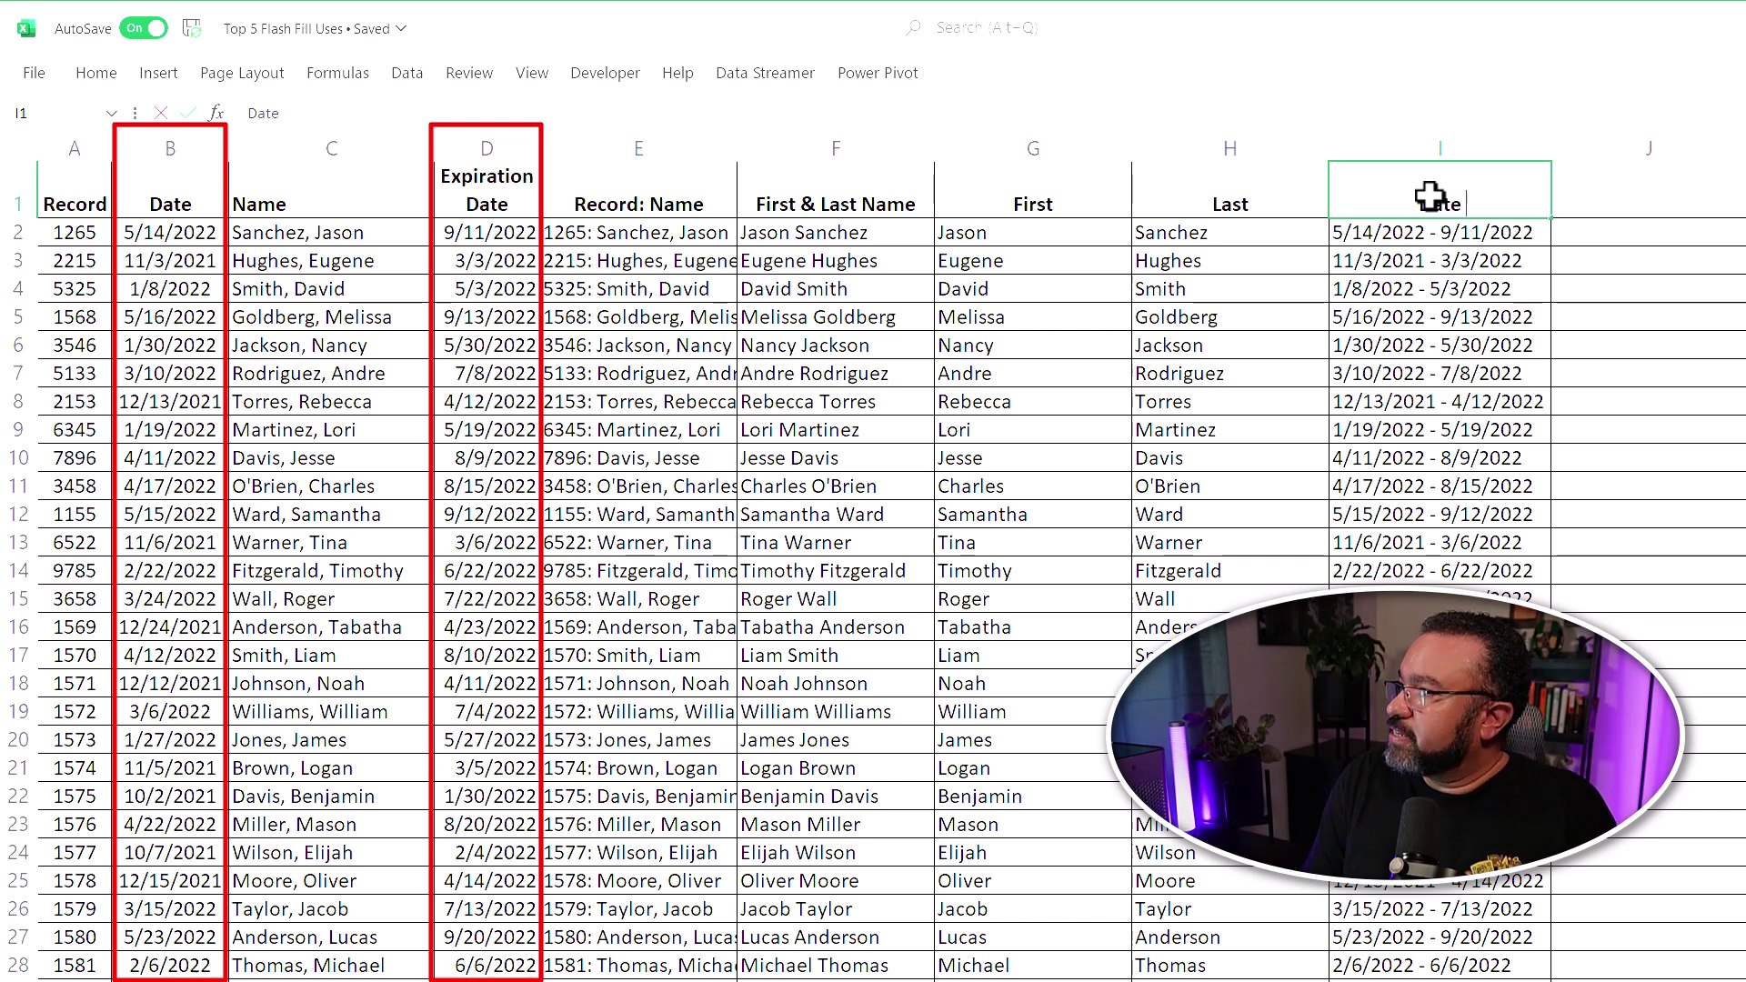
type(" - E")
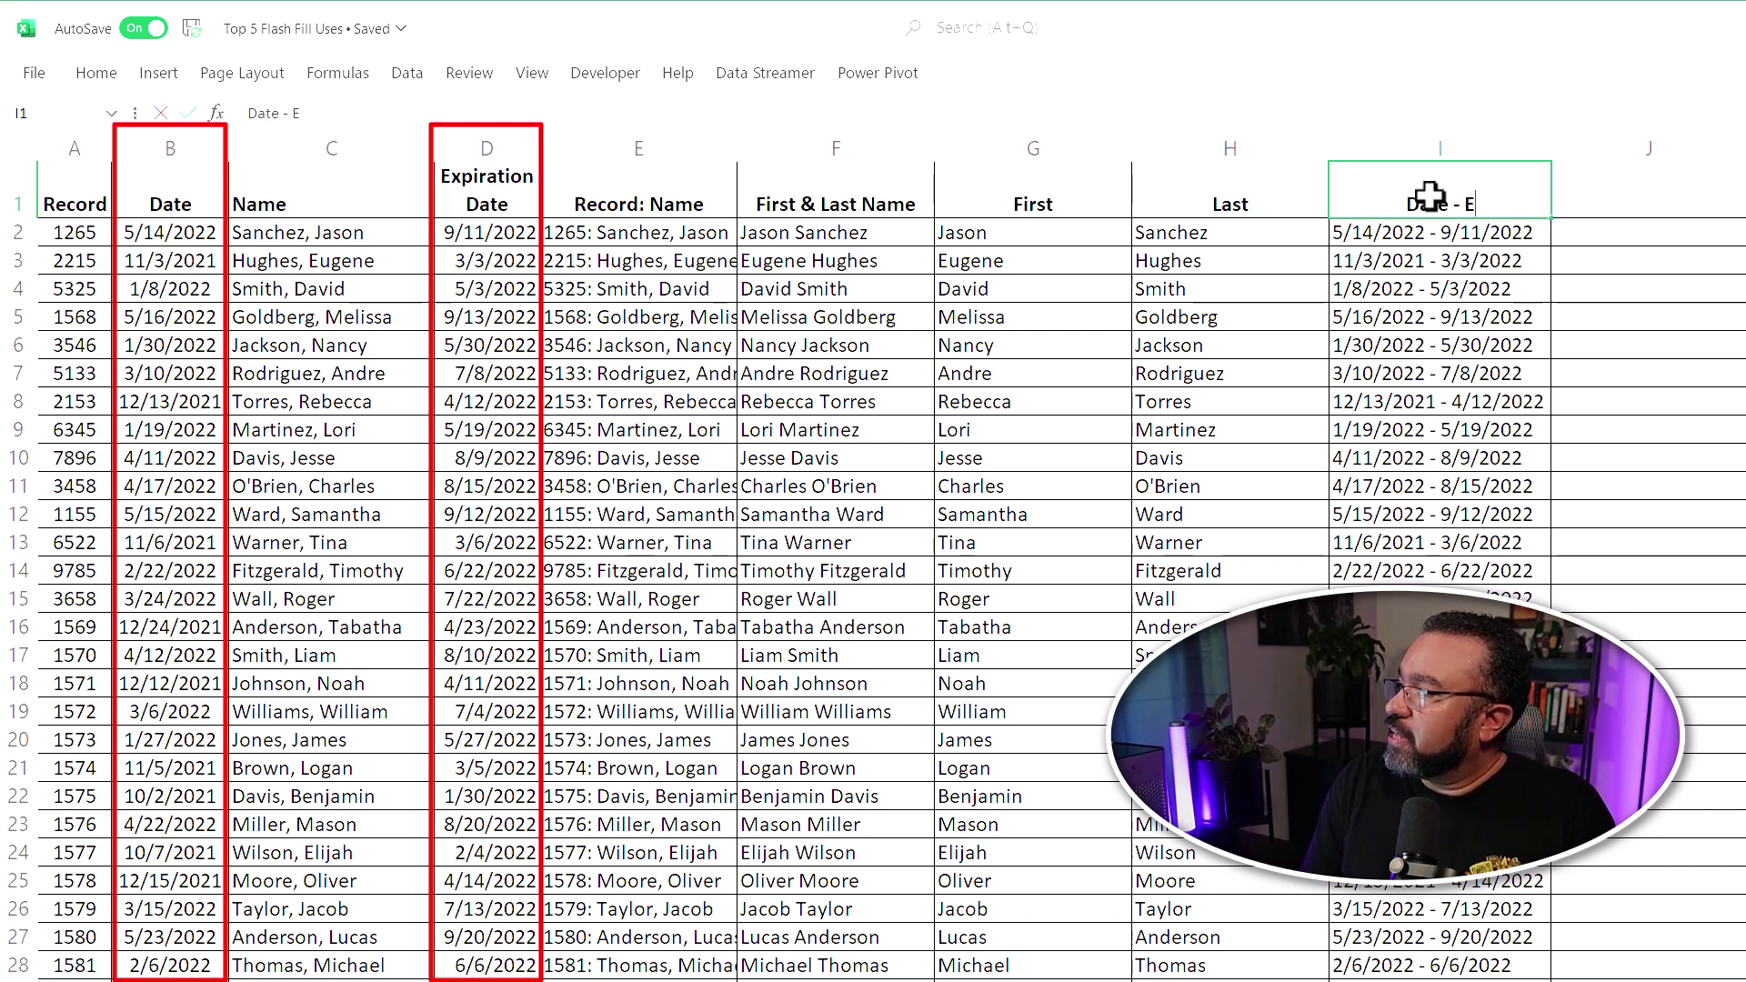
type("xpiration Date")
key("Return")
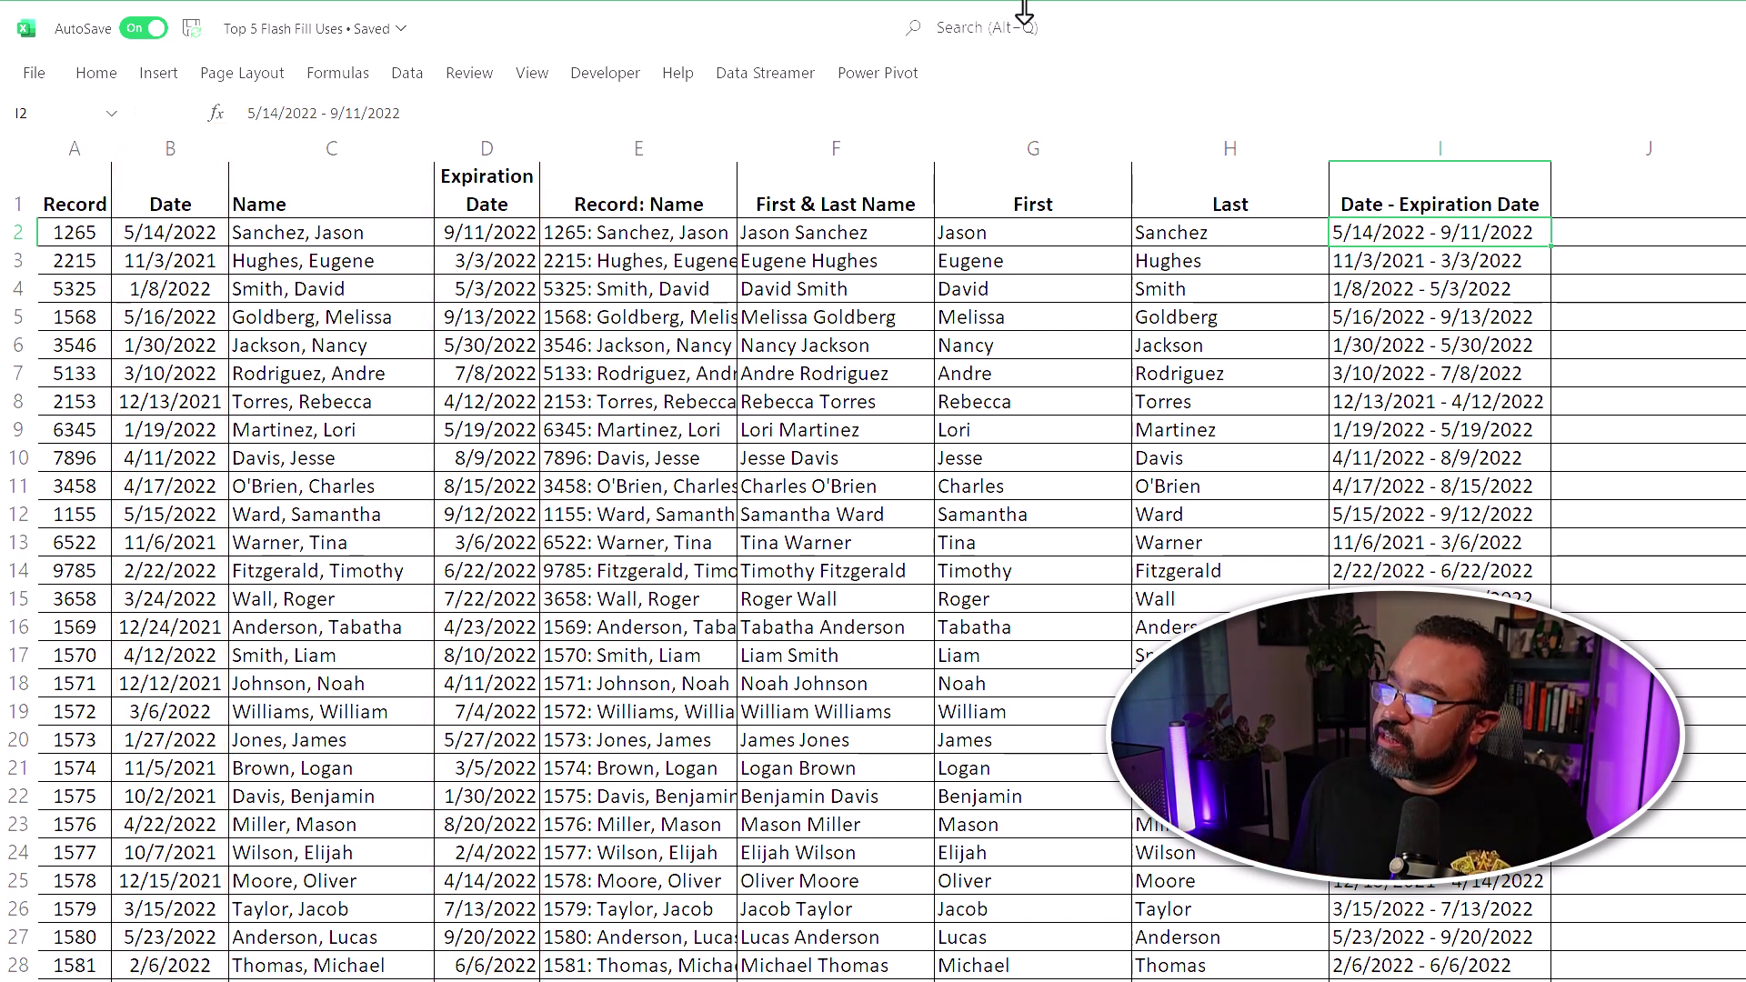
left_click(607, 260)
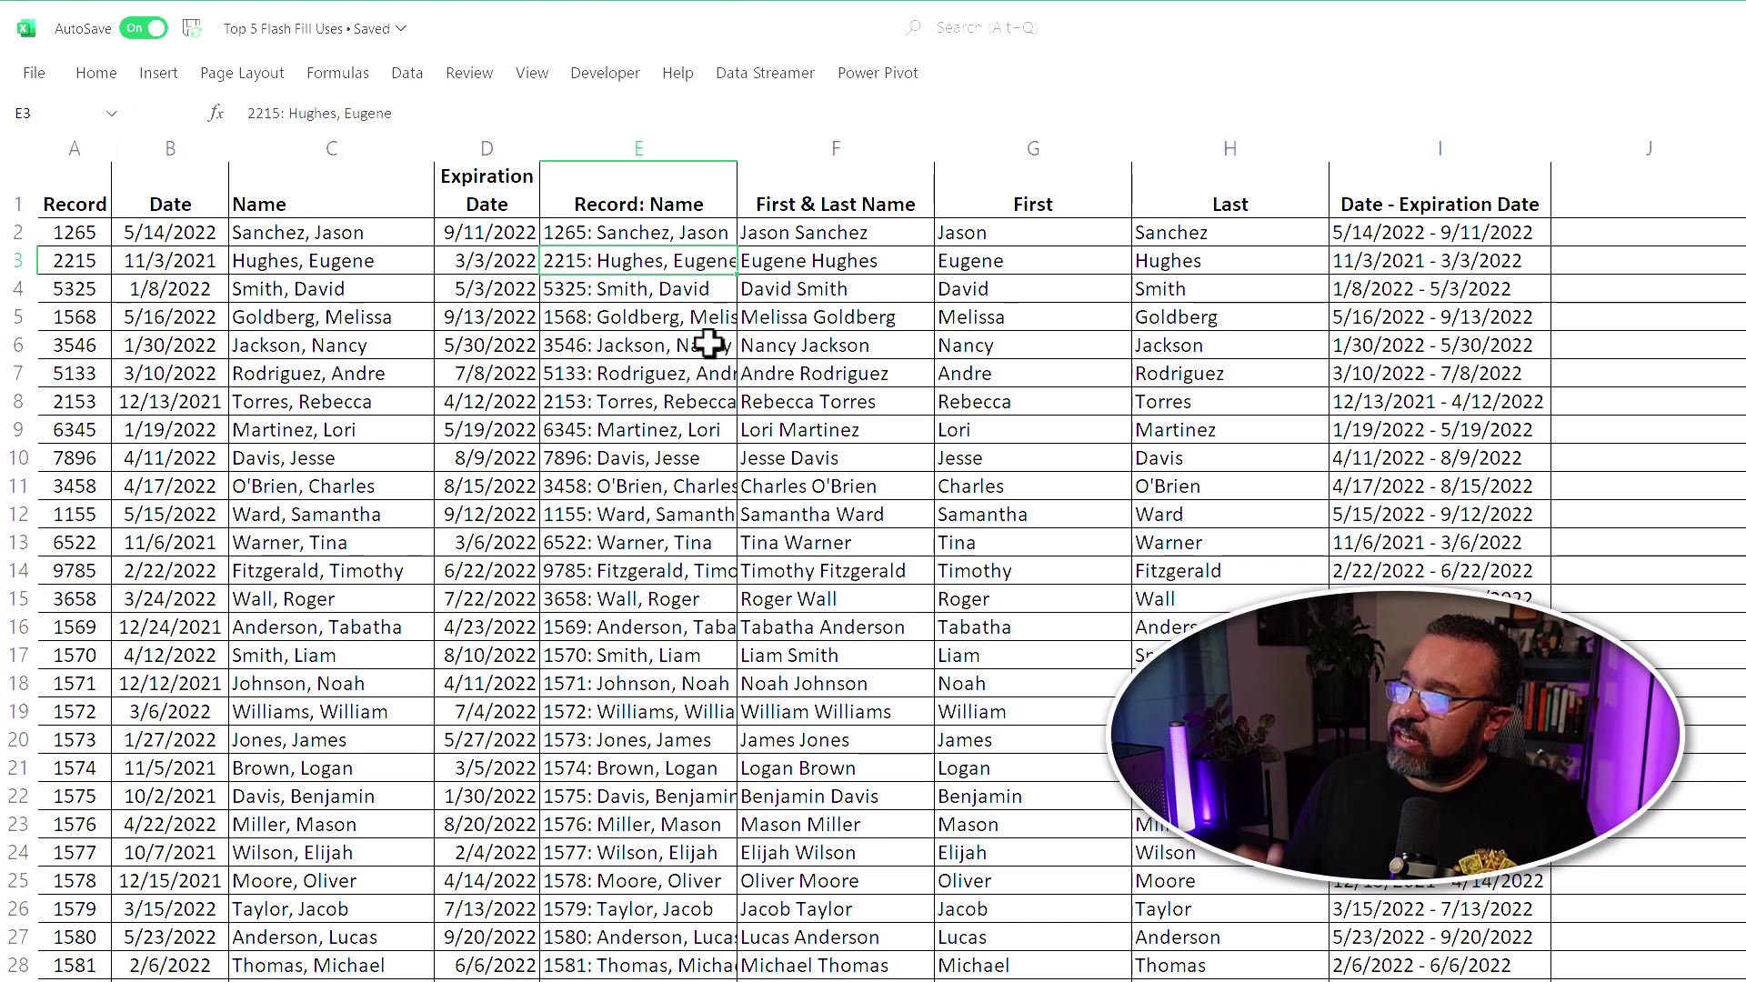